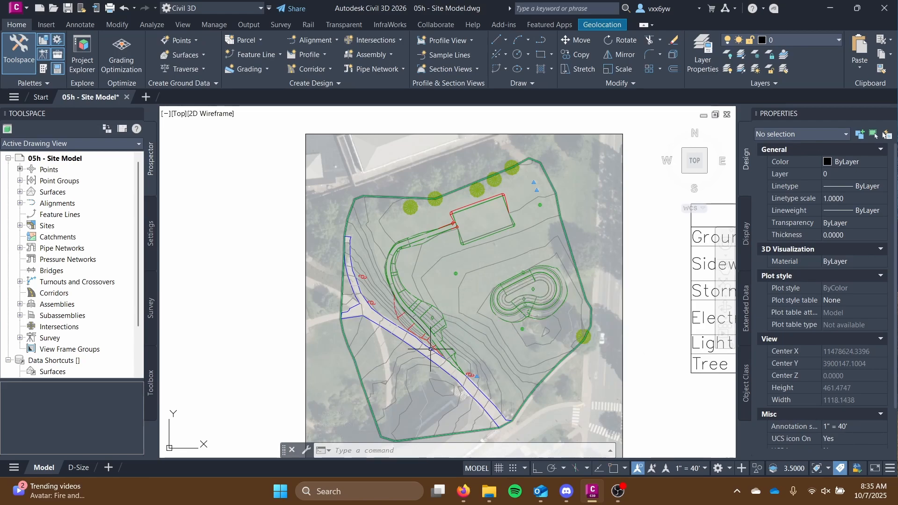
{"action": "scroll", "coordinate": [476, 305], "scroll_direction": "up", "scroll_amount": 2}
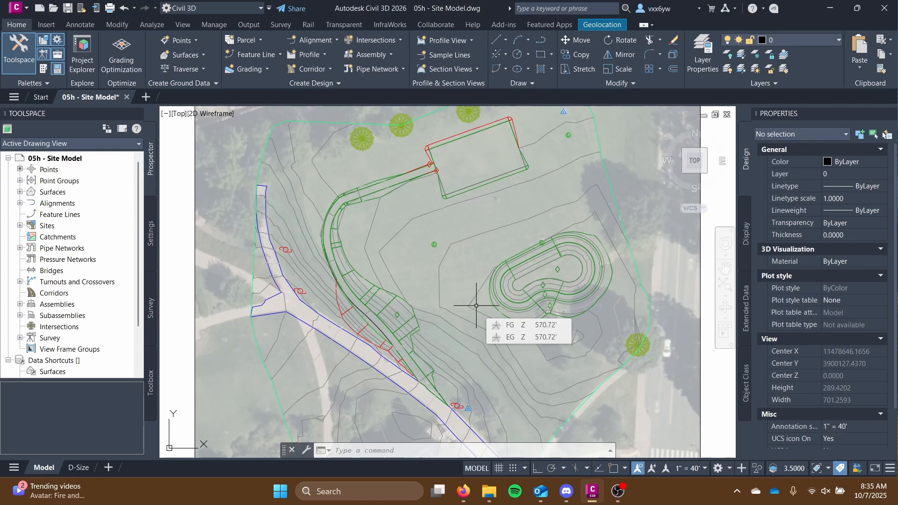
{"action": "scroll", "coordinate": [444, 299], "scroll_direction": "up", "scroll_amount": 3}
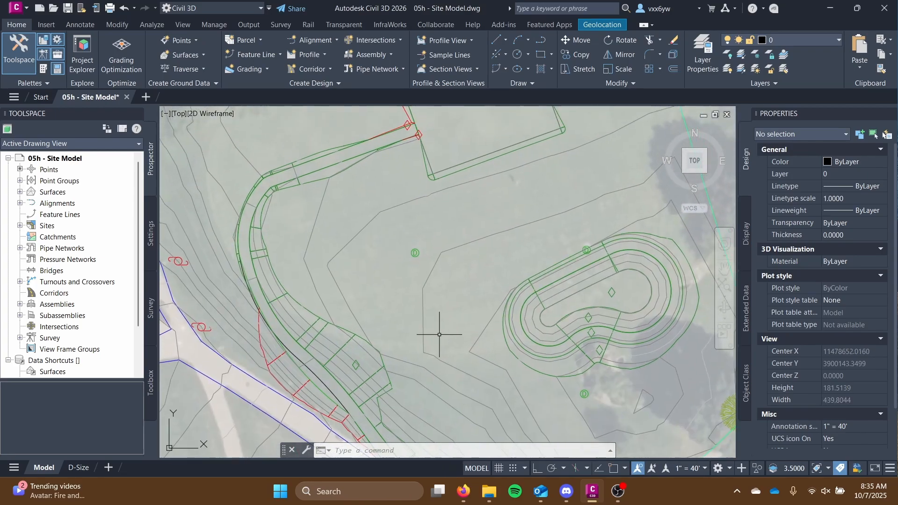
{"action": "scroll", "coordinate": [439, 335], "scroll_direction": "down", "scroll_amount": 3}
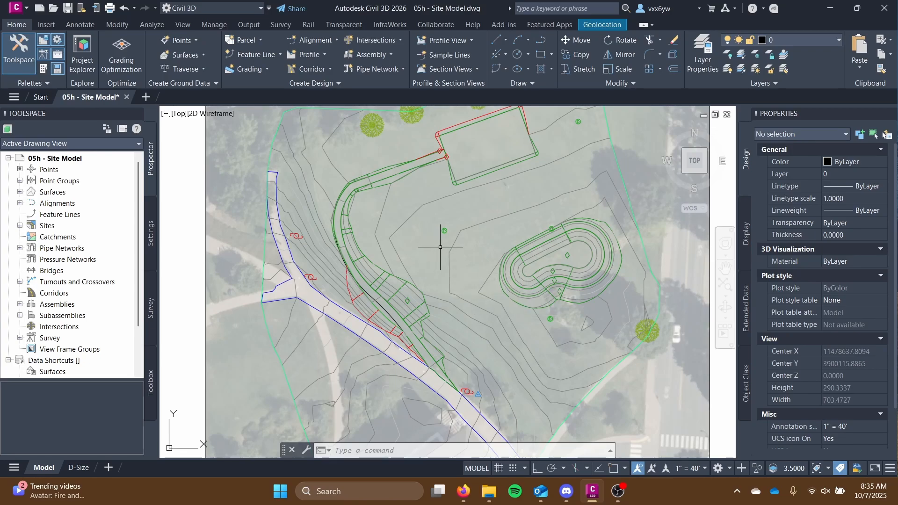
{"action": "middle_click_drag", "start_coordinate": [439, 248], "coordinate": [425, 312]}
{"action": "scroll", "coordinate": [521, 250], "scroll_direction": "up", "scroll_amount": 2}
{"action": "scroll", "coordinate": [509, 264], "scroll_direction": "down", "scroll_amount": 2}
{"action": "mouse_move", "coordinate": [509, 264]}
{"action": "middle_mouse_down"}
{"action": "mouse_move", "coordinate": [520, 244]}
{"action": "mouse_move", "coordinate": [511, 267]}
{"action": "middle_mouse_up"}
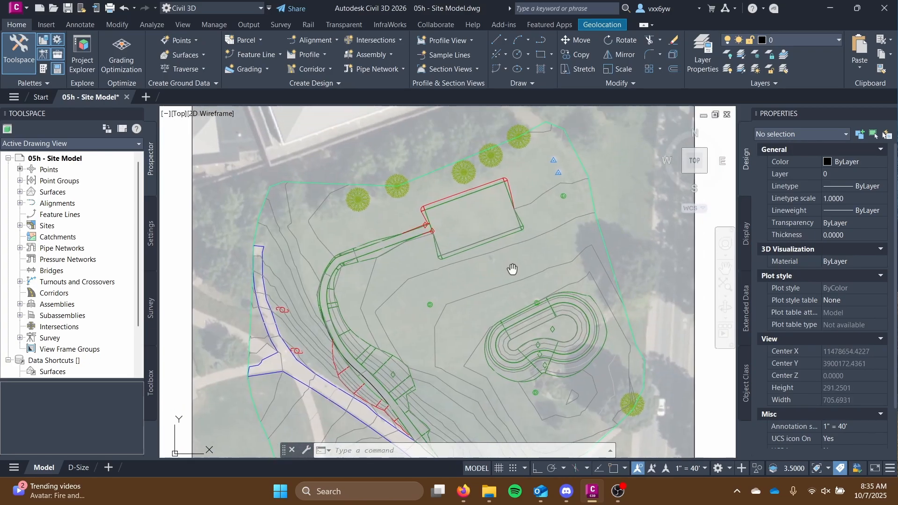
- Expand the Surfaces collection and its Master Surfaces folder to list the EG and FG surfaces
{"action": "left_click", "coordinate": [19, 192]}
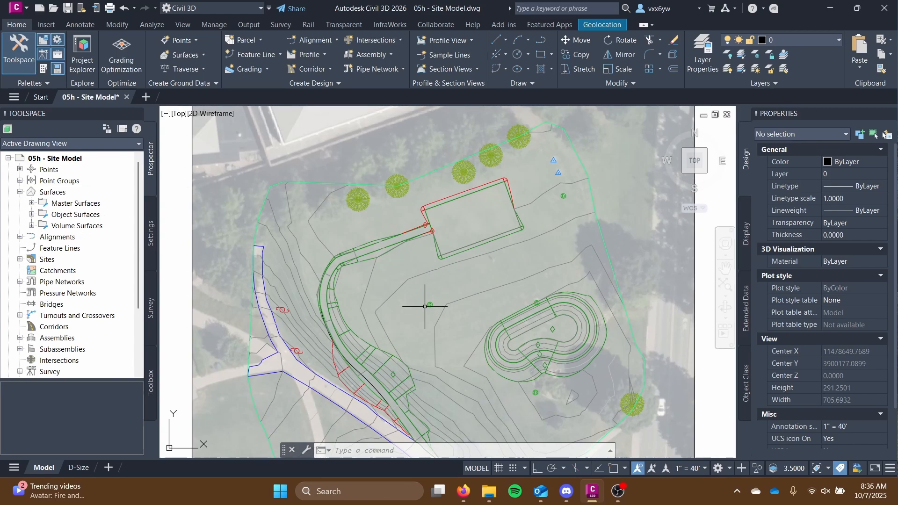
{"action": "left_click", "coordinate": [31, 203]}
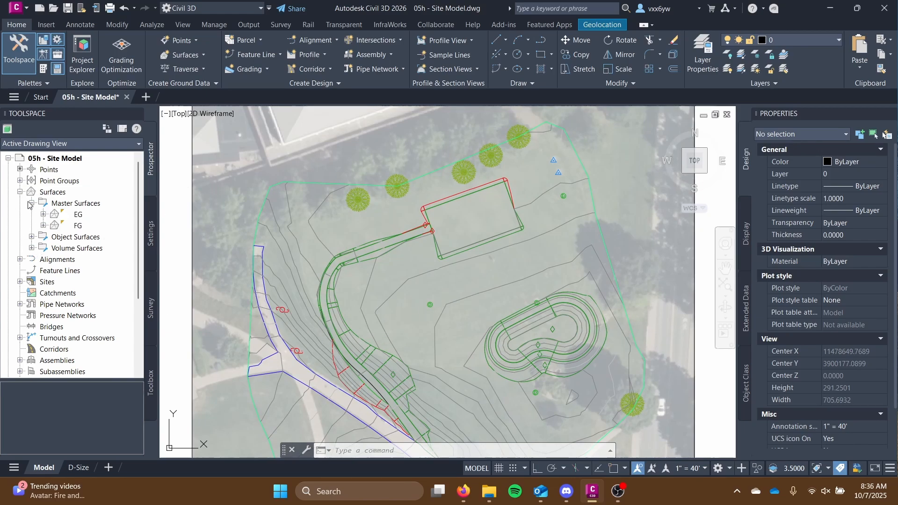
{"action": "right_click", "coordinate": [78, 227]}
{"action": "left_click", "coordinate": [115, 245]}
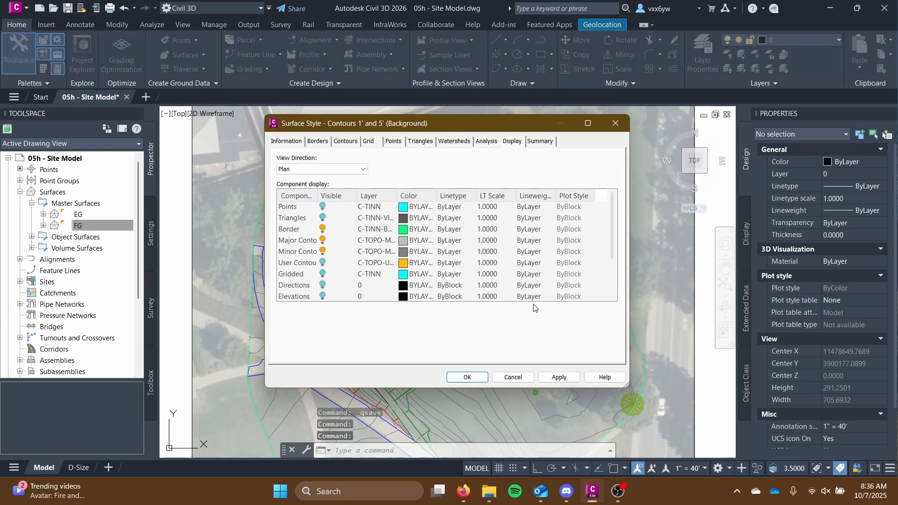
{"action": "left_click", "coordinate": [513, 377]}
- Set the FG surface's style to _No Display and its render material to ByBlock, and apply the changes
{"action": "right_click", "coordinate": [79, 226]}
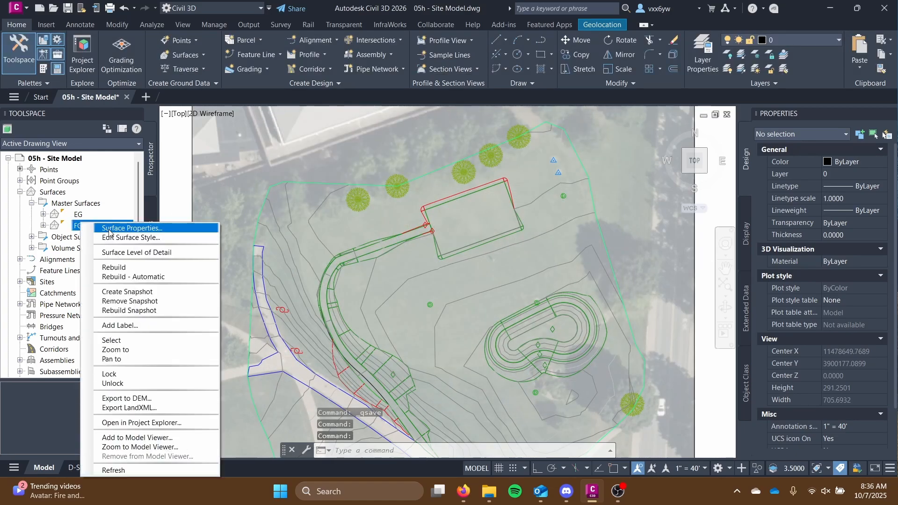
{"action": "left_click", "coordinate": [277, 212]}
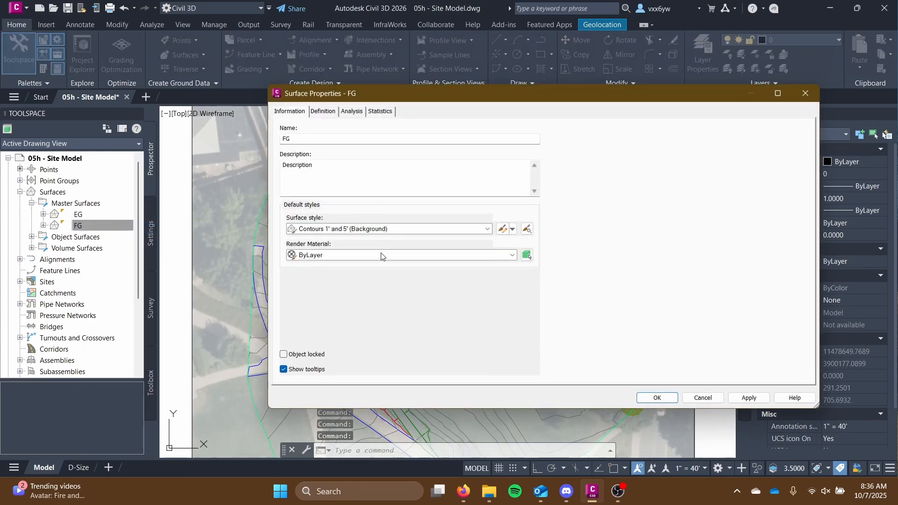
{"action": "left_click", "coordinate": [385, 255]}
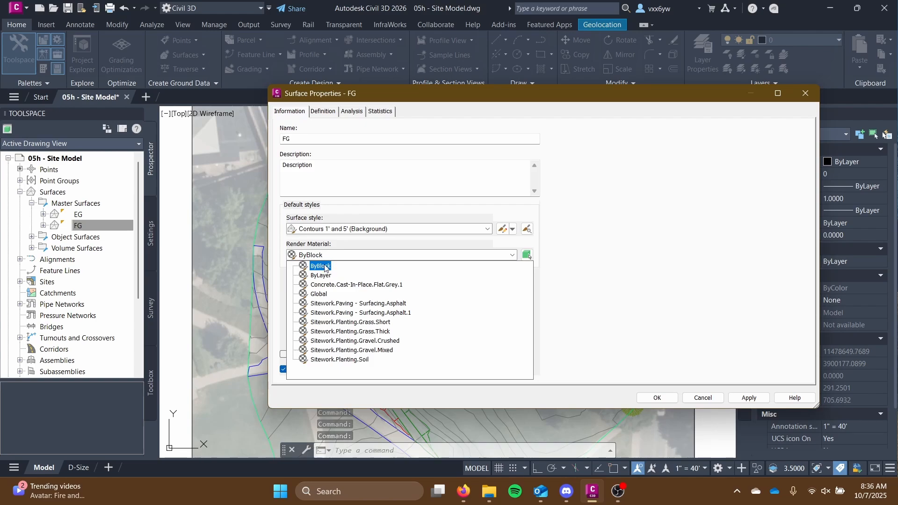
{"action": "left_click", "coordinate": [324, 266]}
{"action": "left_click", "coordinate": [330, 230]}
{"action": "left_click", "coordinate": [323, 241]}
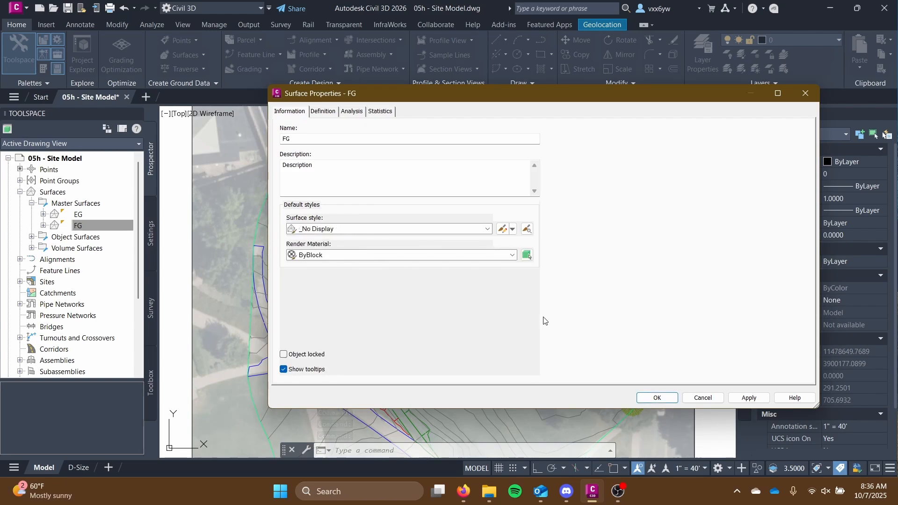
{"action": "left_click", "coordinate": [387, 258]}
{"action": "left_click", "coordinate": [388, 256]}
{"action": "left_click", "coordinate": [748, 397]}
{"action": "left_click", "coordinate": [657, 398]}
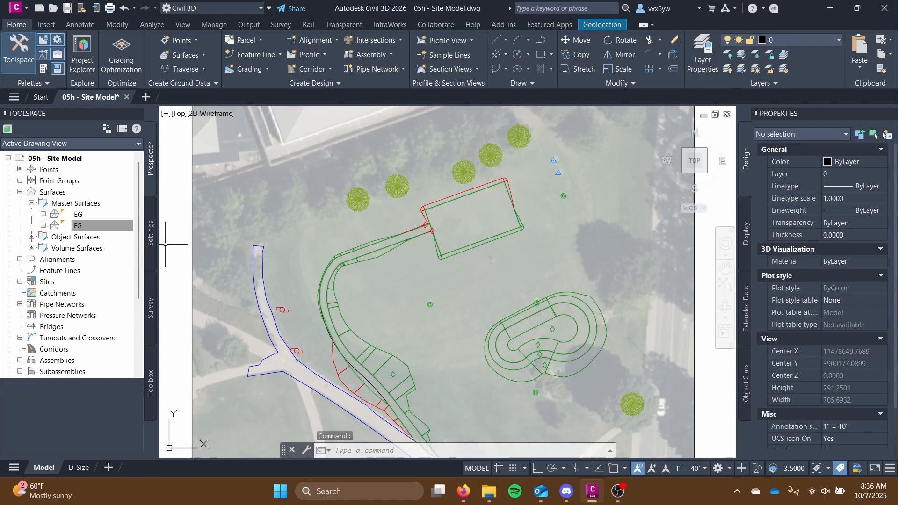
- Give the EG surface the Contours 2' and 10' (Background) style and the Sitework.Planting.Grass.Short render material
{"action": "middle_click_drag", "start_coordinate": [306, 276], "coordinate": [347, 238]}
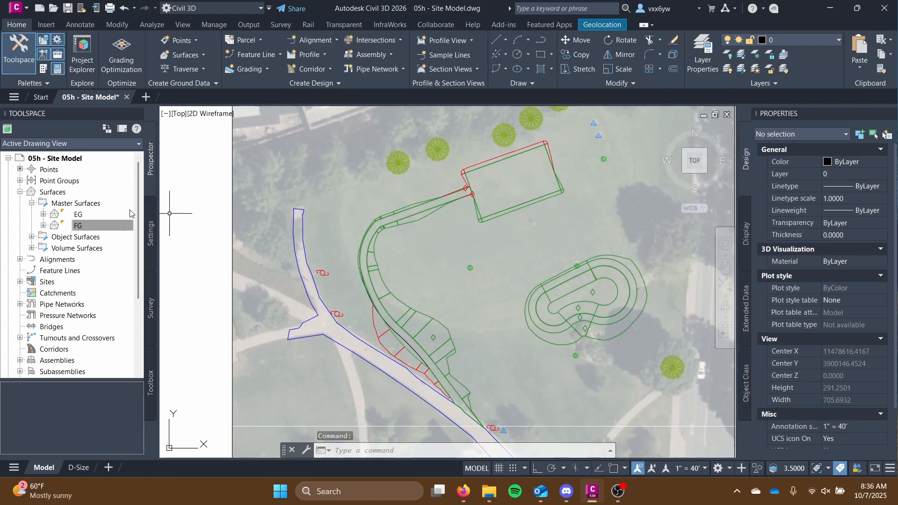
{"action": "left_click", "coordinate": [108, 215]}
{"action": "right_click", "coordinate": [109, 215]}
{"action": "left_click", "coordinate": [112, 220]}
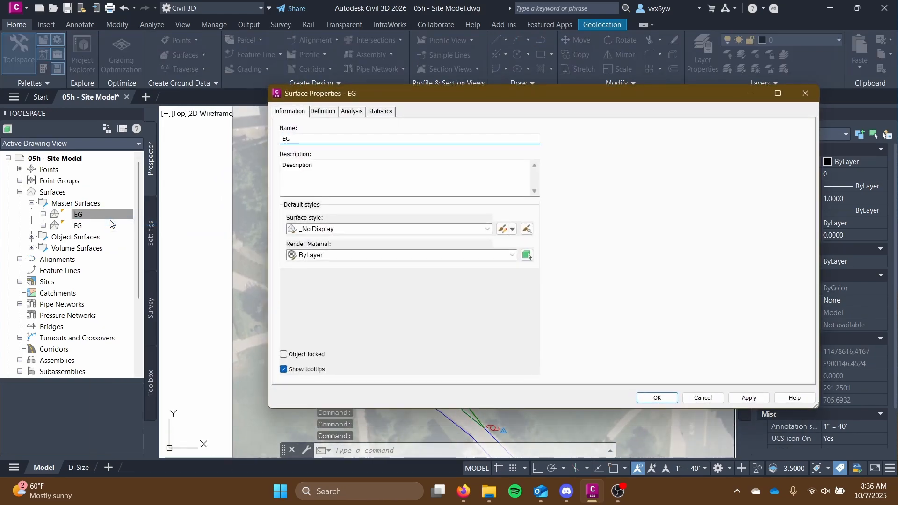
{"action": "left_click", "coordinate": [327, 228]}
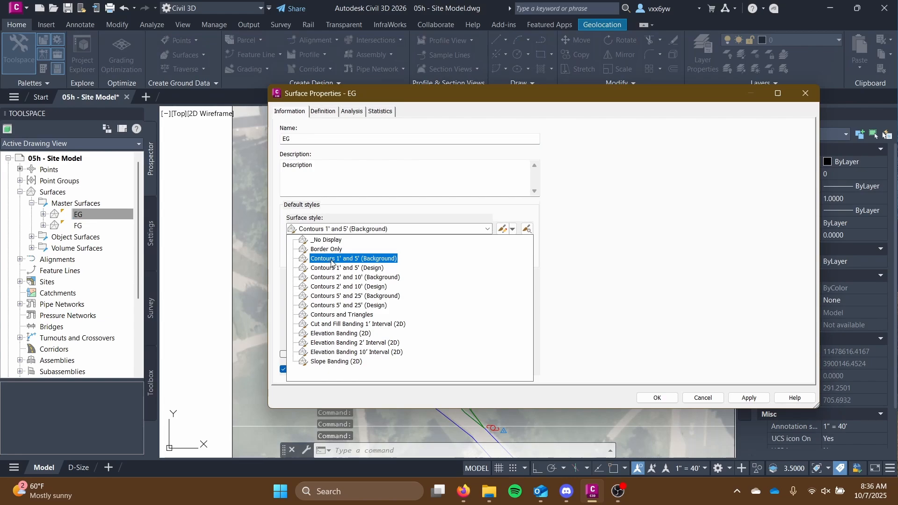
{"action": "left_click", "coordinate": [346, 276]}
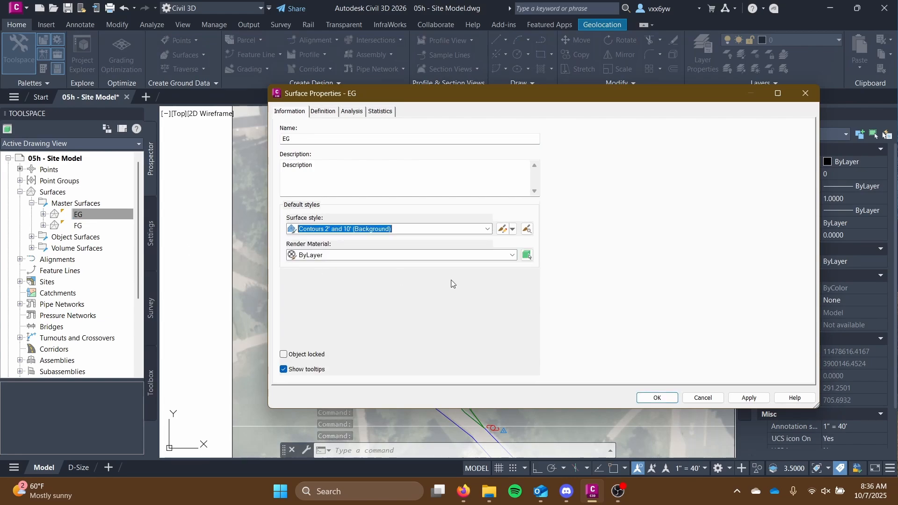
{"action": "left_click", "coordinate": [354, 255]}
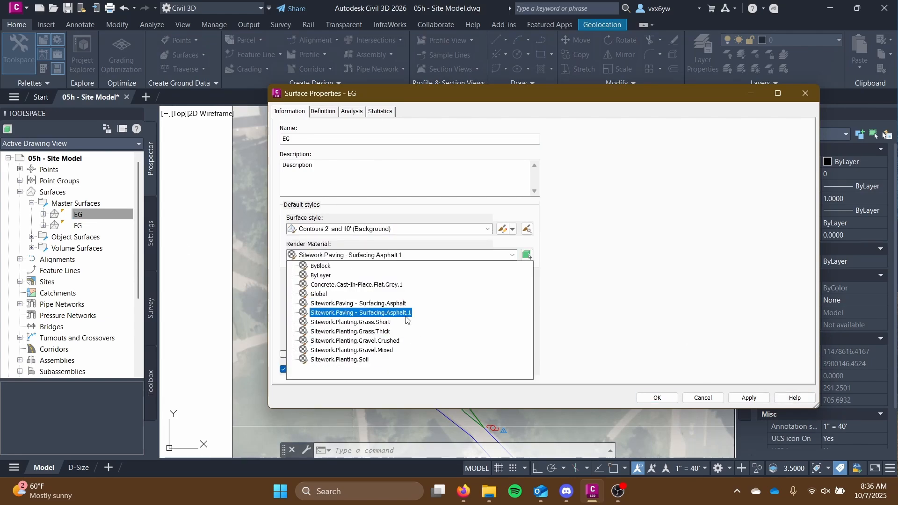
{"action": "left_click", "coordinate": [364, 322]}
{"action": "left_click", "coordinate": [747, 397]}
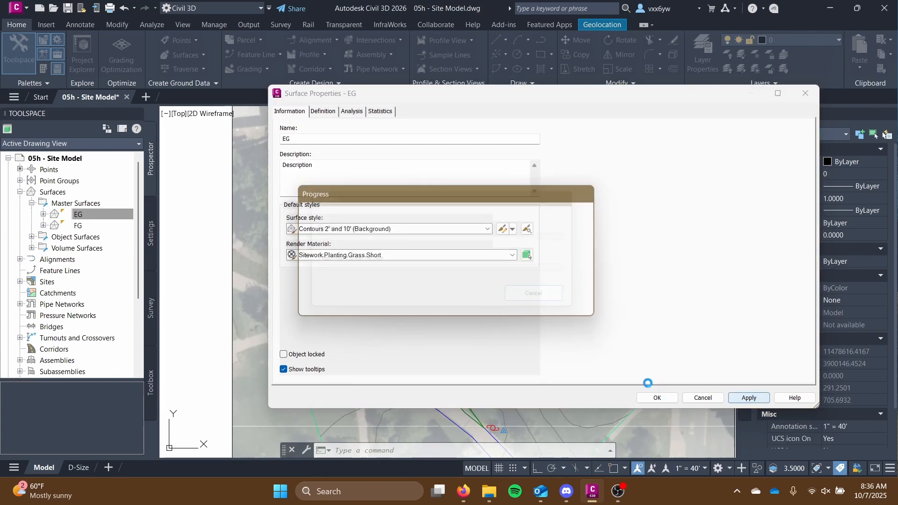
{"action": "left_click", "coordinate": [657, 398]}
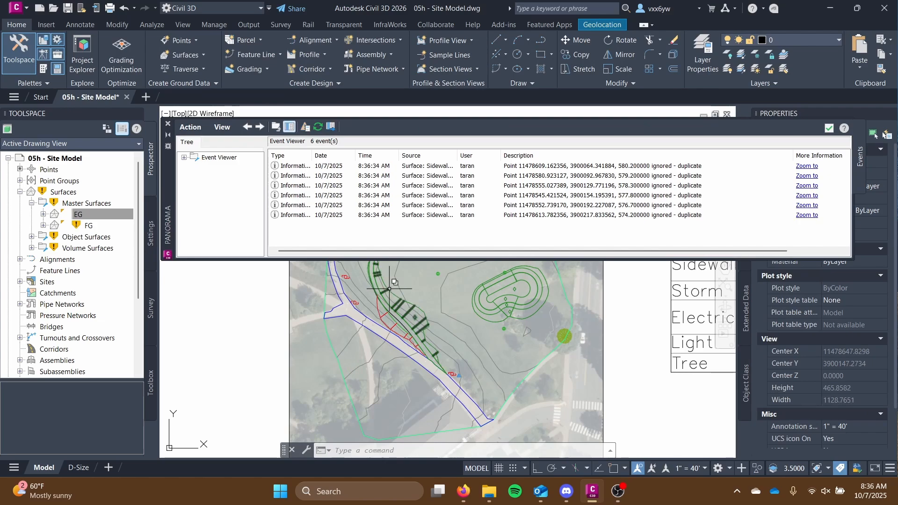
- Dismiss the event list and rebuild all out-of-date surfaces
{"action": "middle_click_drag", "start_coordinate": [389, 289], "coordinate": [403, 285]}
{"action": "left_click", "coordinate": [168, 124]}
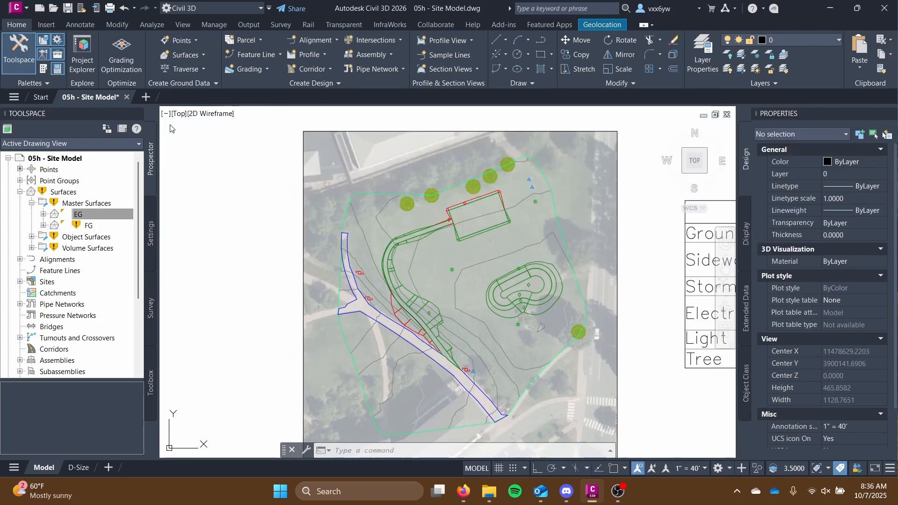
{"action": "scroll", "coordinate": [309, 252], "scroll_direction": "up", "scroll_amount": 2}
{"action": "right_click", "coordinate": [73, 192]}
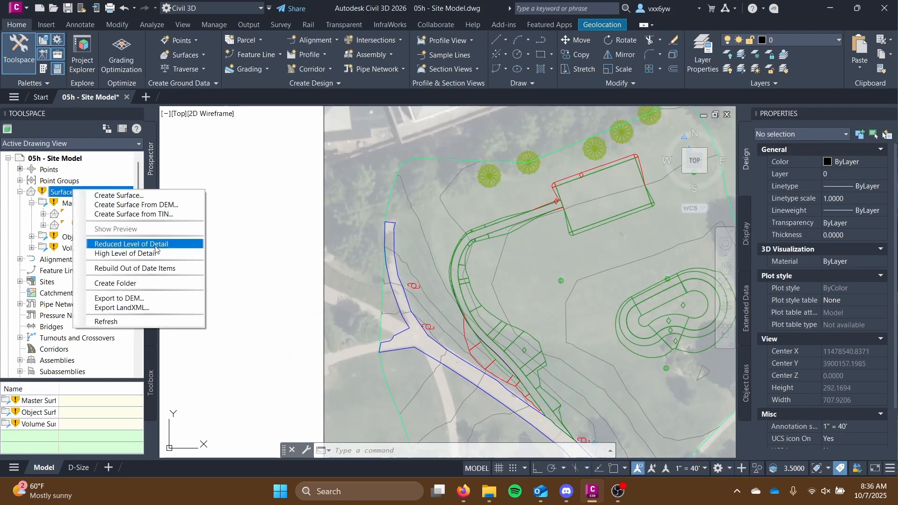
{"action": "left_click", "coordinate": [150, 269]}
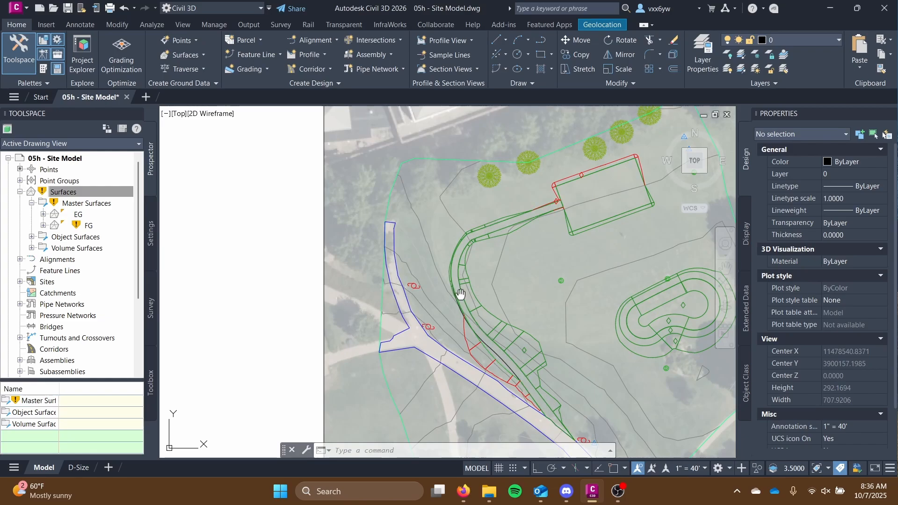
- Check the paste operations in the FG surface's definition, including the Sidewalk Surface entry, without changing them
{"action": "middle_click_drag", "start_coordinate": [461, 294], "coordinate": [363, 260]}
{"action": "right_click", "coordinate": [87, 226]}
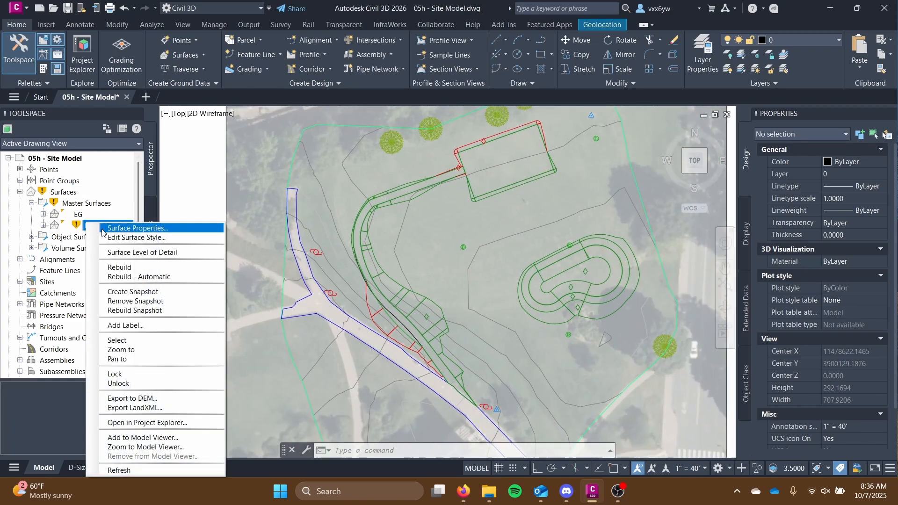
{"action": "left_click", "coordinate": [131, 229]}
{"action": "left_click", "coordinate": [323, 114]}
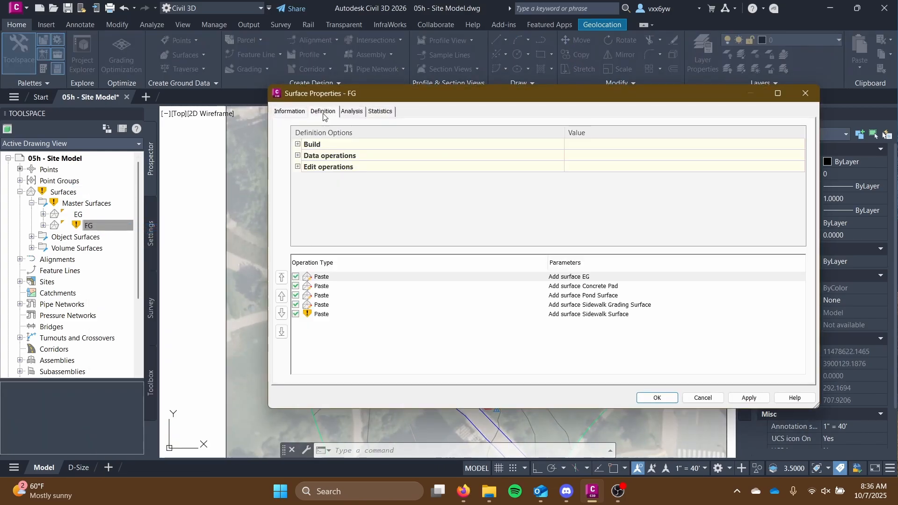
{"action": "left_click", "coordinate": [476, 315]}
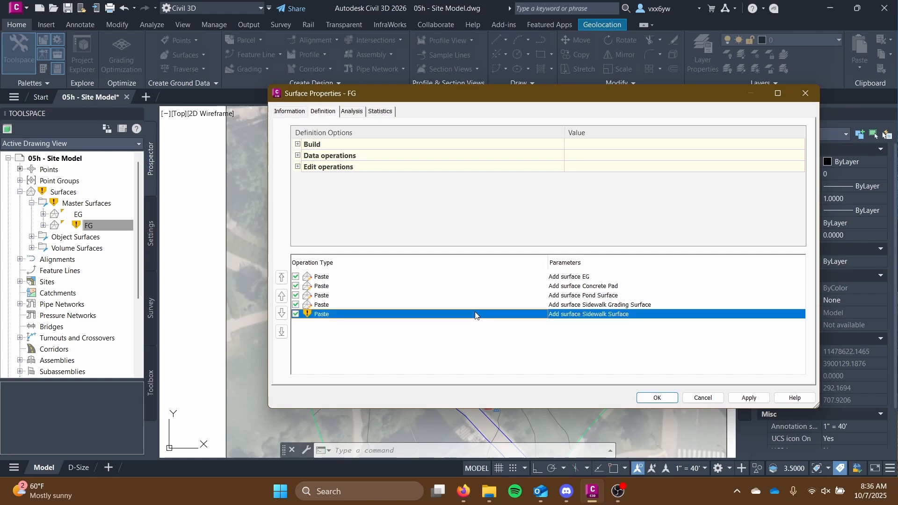
{"action": "left_click", "coordinate": [701, 397]}
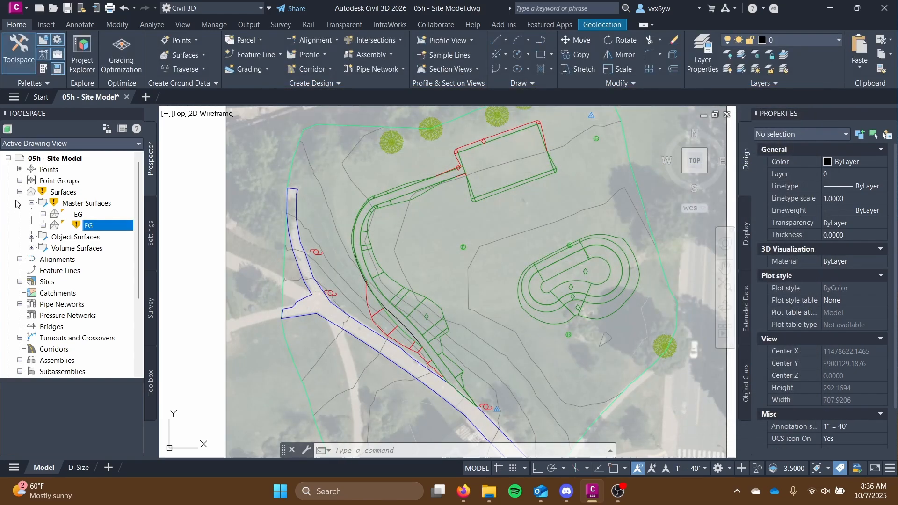
{"action": "left_click", "coordinate": [70, 193]}
{"action": "right_click", "coordinate": [71, 193]}
{"action": "left_click", "coordinate": [61, 237]}
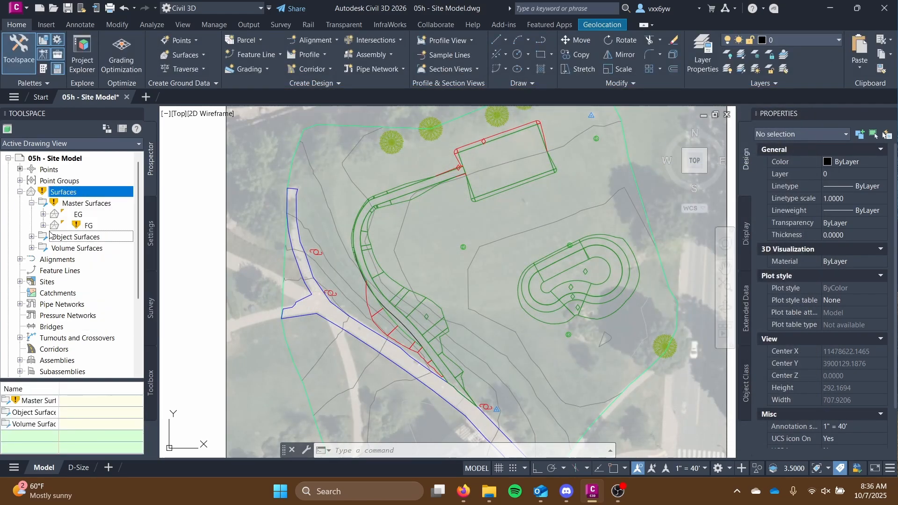
- Select the EG surface in the drawing and open it in the Object Viewer
{"action": "left_click", "coordinate": [280, 270]}
{"action": "right_click", "coordinate": [284, 271]}
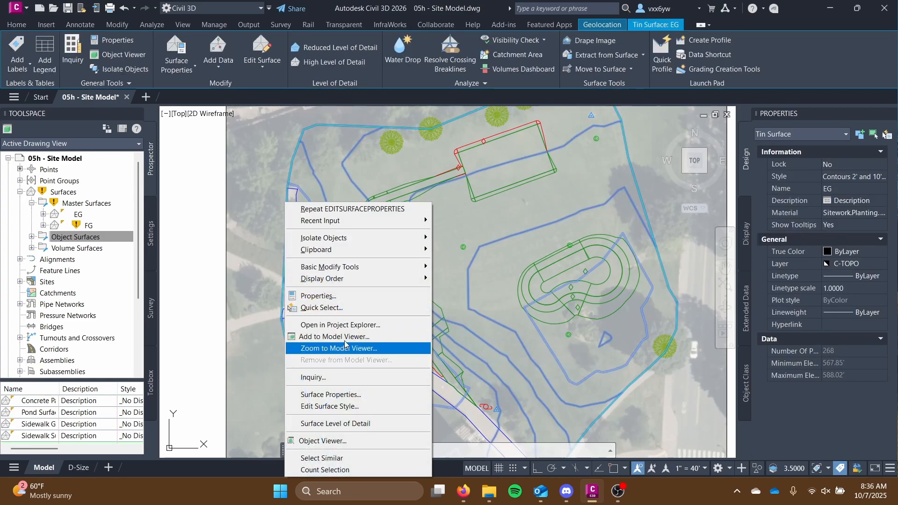
{"action": "left_click", "coordinate": [123, 55]}
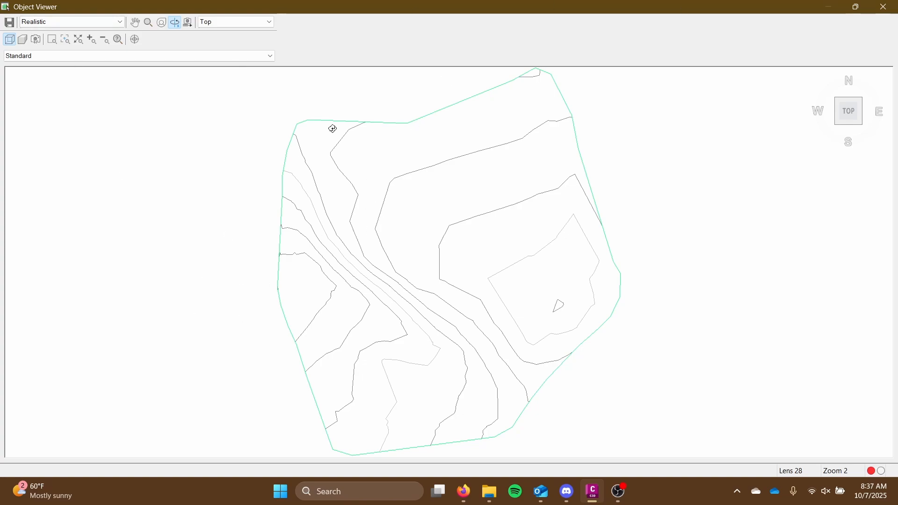
- View the EG surface in the Realistic visual style from the southeast isometric direction and inspect its grass material up close
{"action": "left_click", "coordinate": [43, 31]}
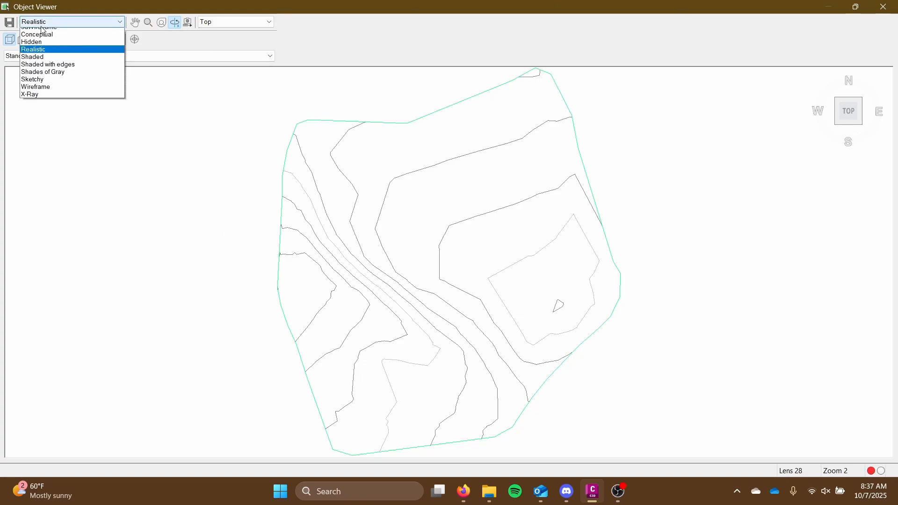
{"action": "left_click", "coordinate": [37, 66]}
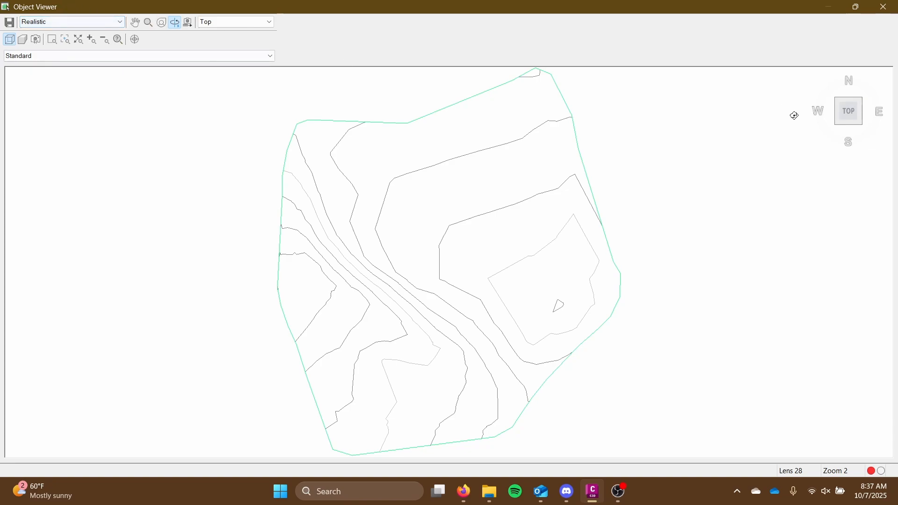
{"action": "left_click", "coordinate": [220, 22]}
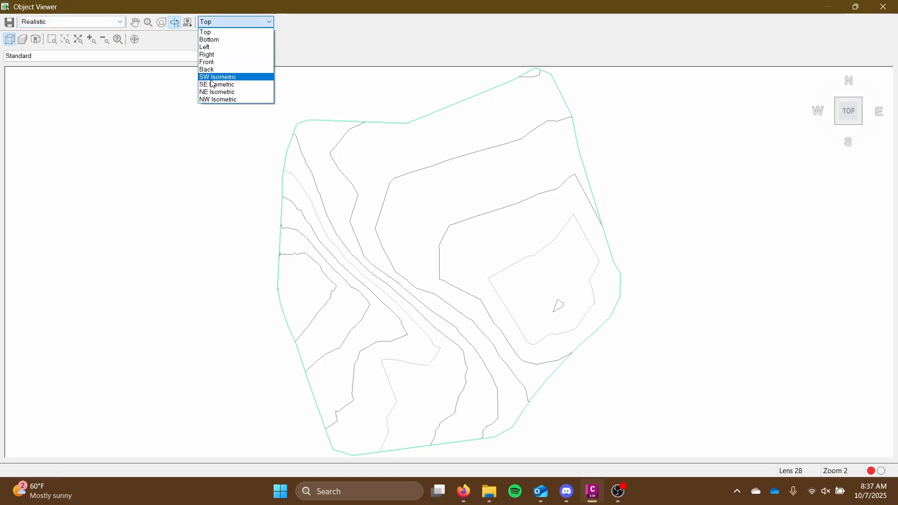
{"action": "left_click", "coordinate": [308, 45]}
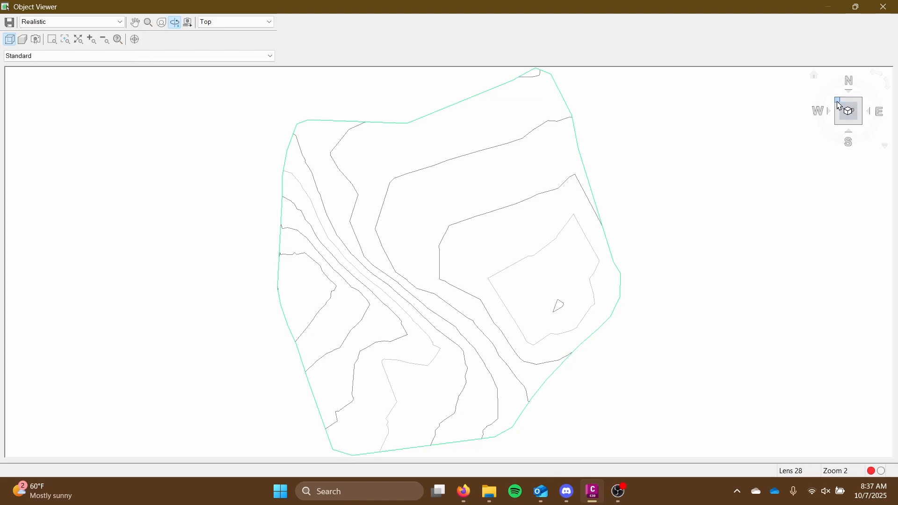
{"action": "left_click", "coordinate": [861, 123]}
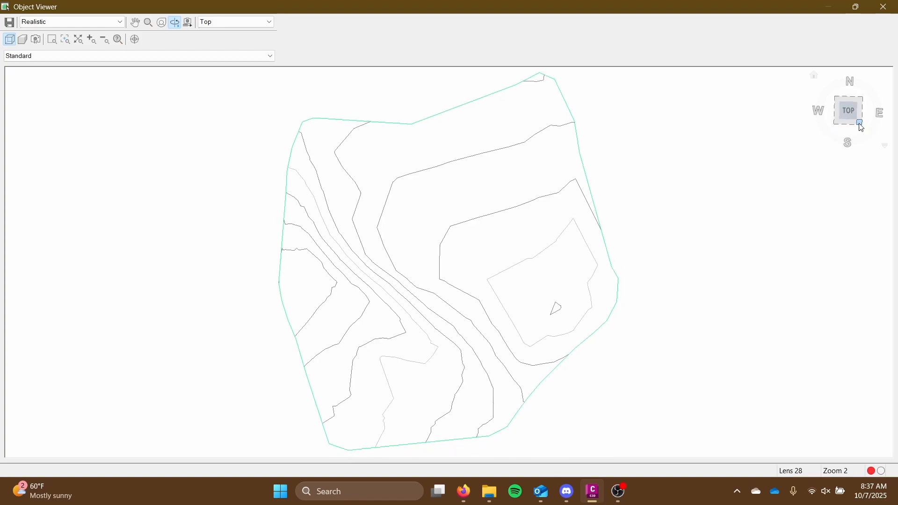
{"action": "scroll", "coordinate": [477, 233], "scroll_direction": "up", "scroll_amount": 6}
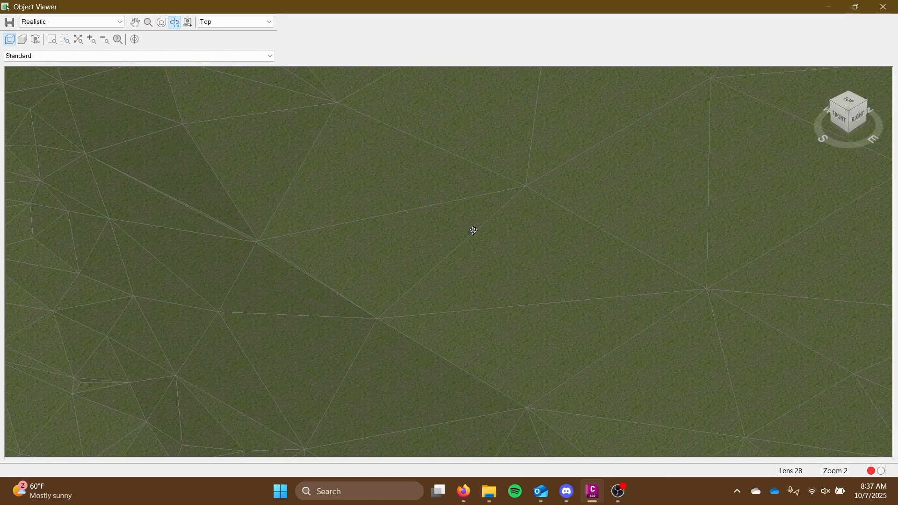
- Close the Object Viewer and clear the selection of the EG surface in the drawing
{"action": "left_click_drag", "start_coordinate": [313, 274], "coordinate": [481, 290]}
{"action": "left_click", "coordinate": [882, 7]}
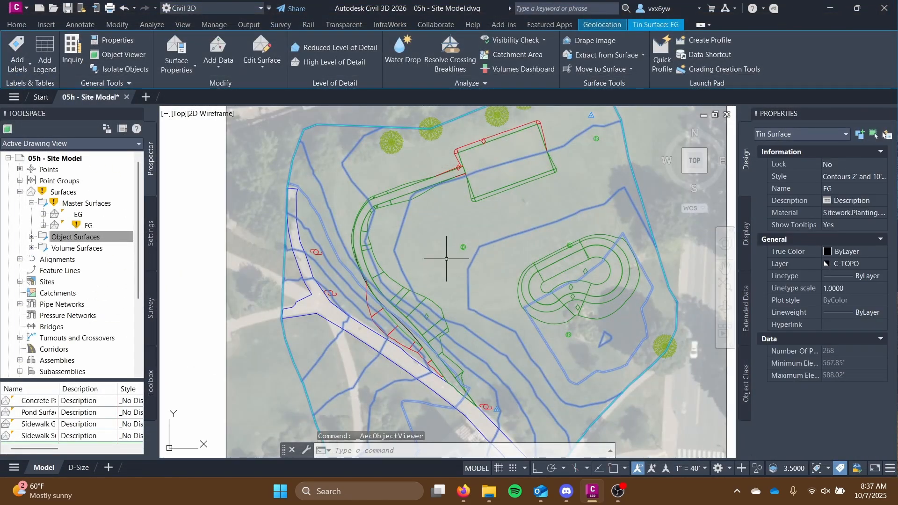
{"action": "key", "text": "Escape"}
{"action": "scroll", "coordinate": [333, 332], "scroll_direction": "up", "scroll_amount": 3}
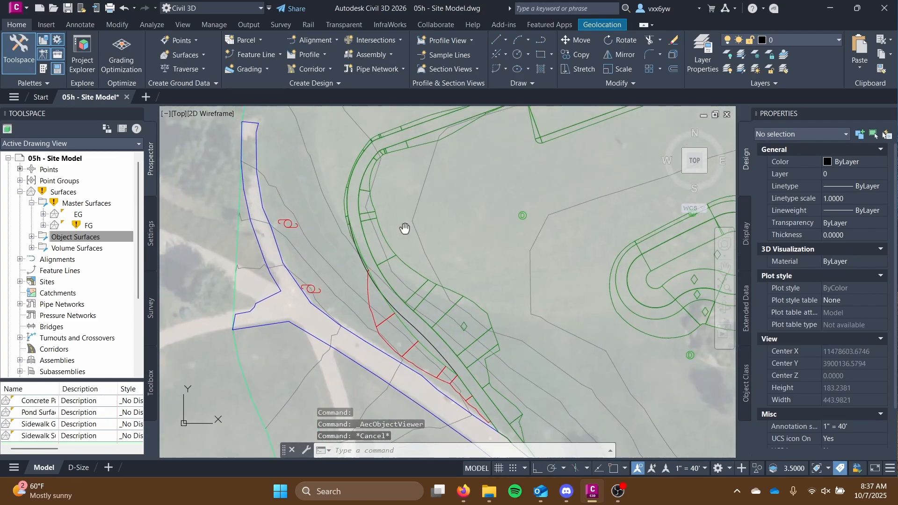
- List the individual surfaces inside the Object Surfaces folder
{"action": "left_click", "coordinate": [32, 237]}
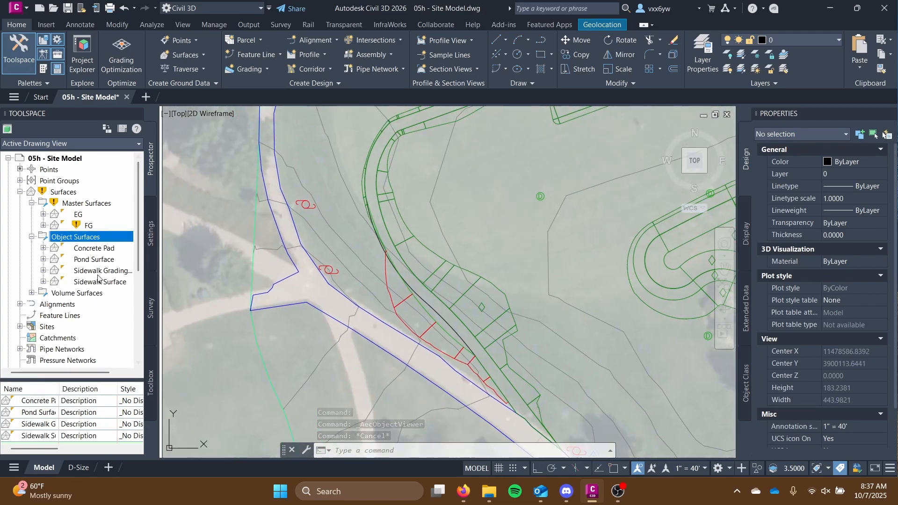
{"action": "scroll", "coordinate": [374, 278], "scroll_direction": "down", "scroll_amount": 5}
{"action": "middle_click_drag", "start_coordinate": [390, 274], "coordinate": [374, 278]}
{"action": "scroll", "coordinate": [374, 278], "scroll_direction": "down", "scroll_amount": 2}
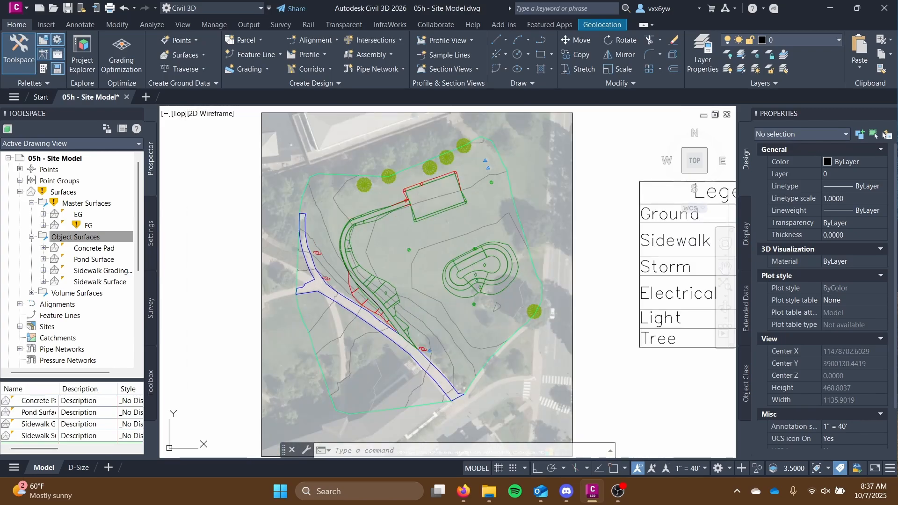
- Open the Materials Browser with the MATERIALS command, move it over the drawing and collapse its library tree to Home
{"action": "type", "text": "materials"}
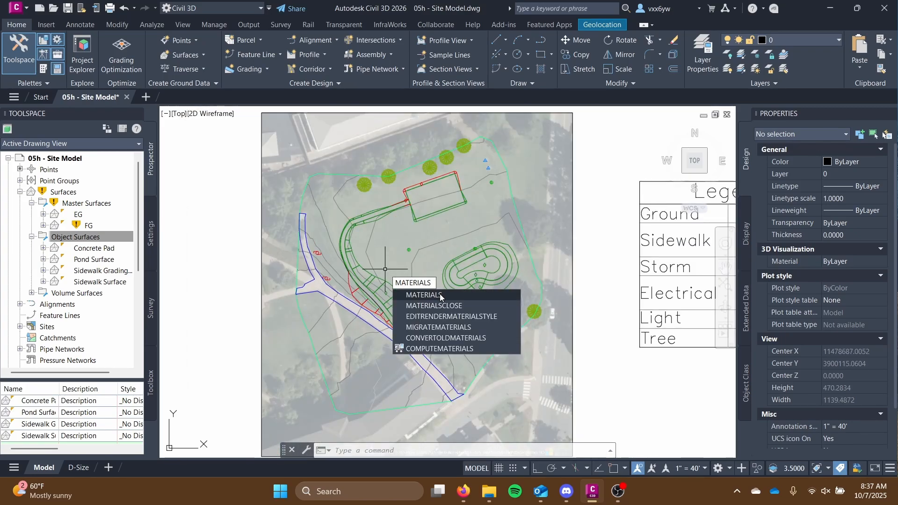
{"action": "left_click", "coordinate": [441, 296]}
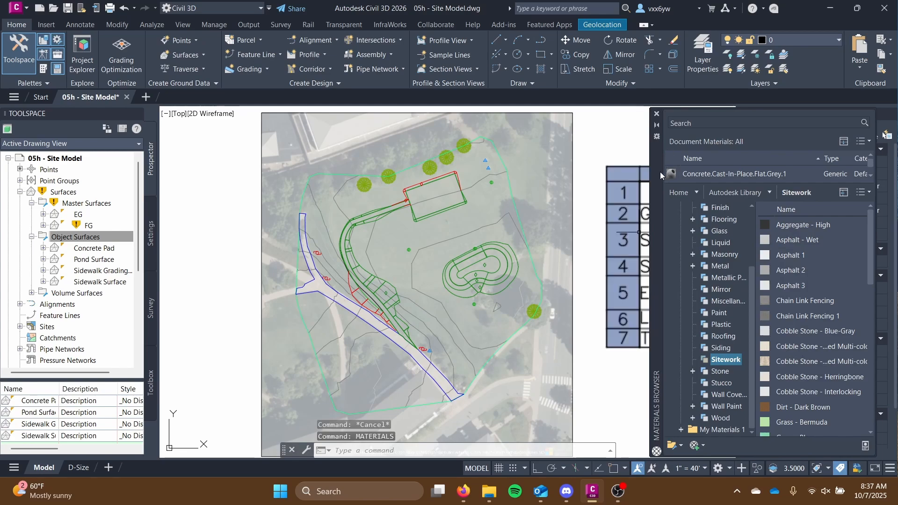
{"action": "left_click_drag", "start_coordinate": [659, 172], "coordinate": [417, 158]}
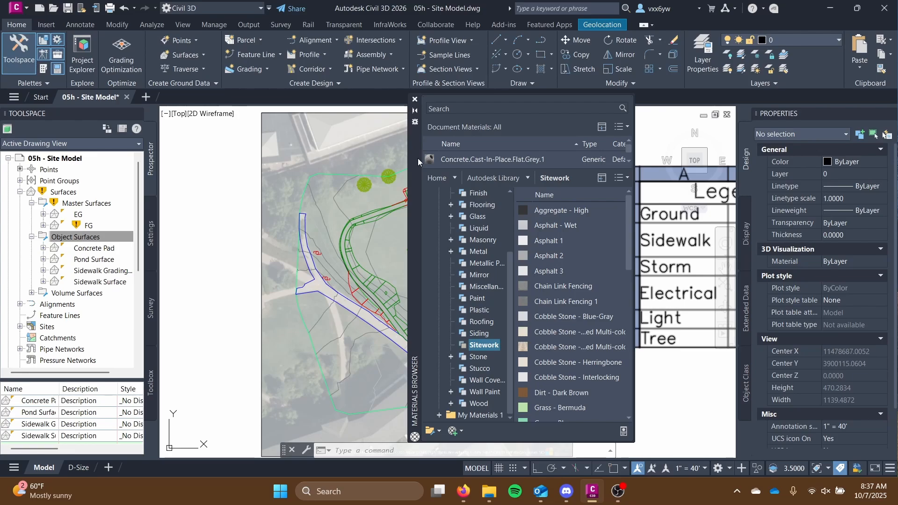
{"action": "scroll", "coordinate": [444, 224], "scroll_direction": "up", "scroll_amount": 3}
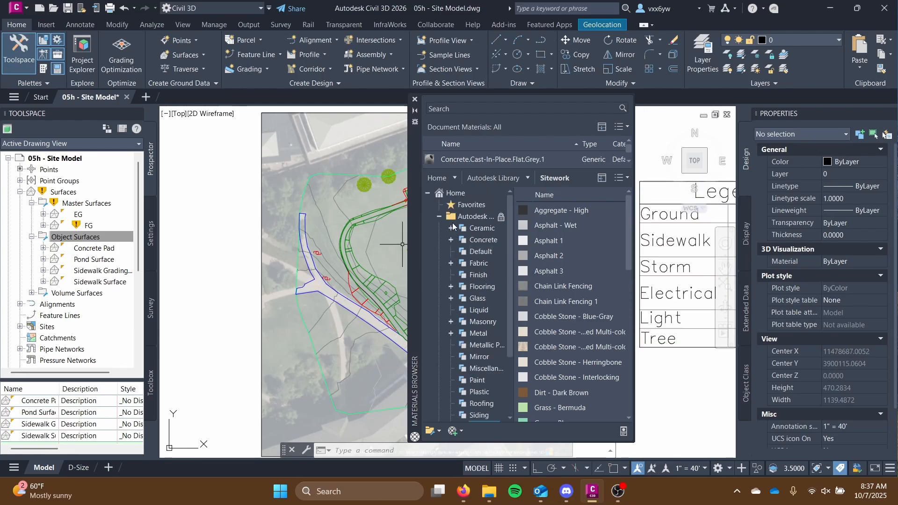
{"action": "left_click", "coordinate": [440, 216]}
{"action": "left_click", "coordinate": [427, 192]}
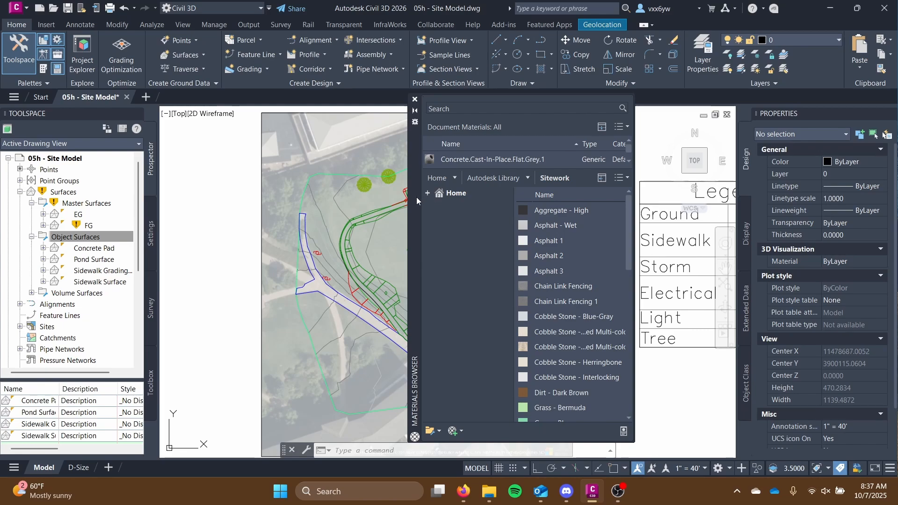
{"action": "left_click_drag", "start_coordinate": [416, 198], "coordinate": [346, 189]}
{"action": "left_click", "coordinate": [383, 186]}
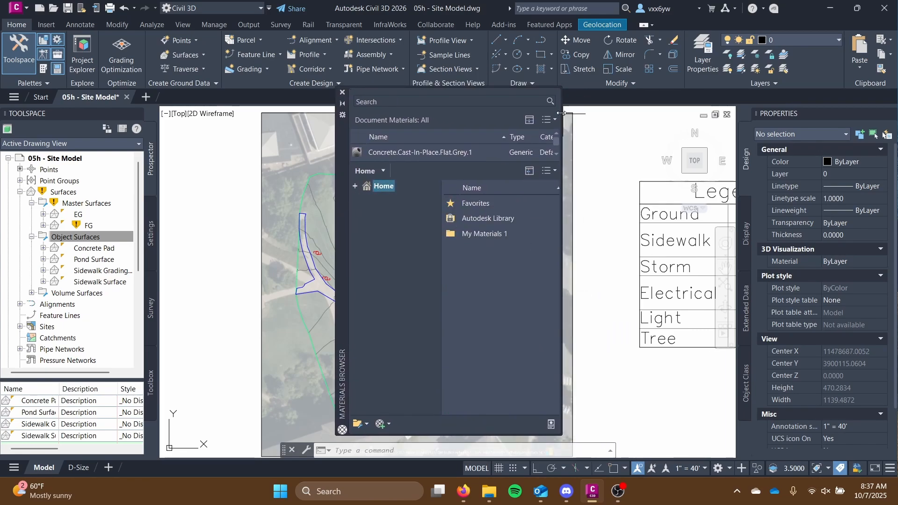
- Widen the Materials Browser, check the full document materials list, and give the library pane most of the height
{"action": "left_click_drag", "start_coordinate": [563, 113], "coordinate": [820, 140]}
{"action": "left_click_drag", "start_coordinate": [340, 222], "coordinate": [289, 223]}
{"action": "left_click_drag", "start_coordinate": [405, 162], "coordinate": [406, 295]}
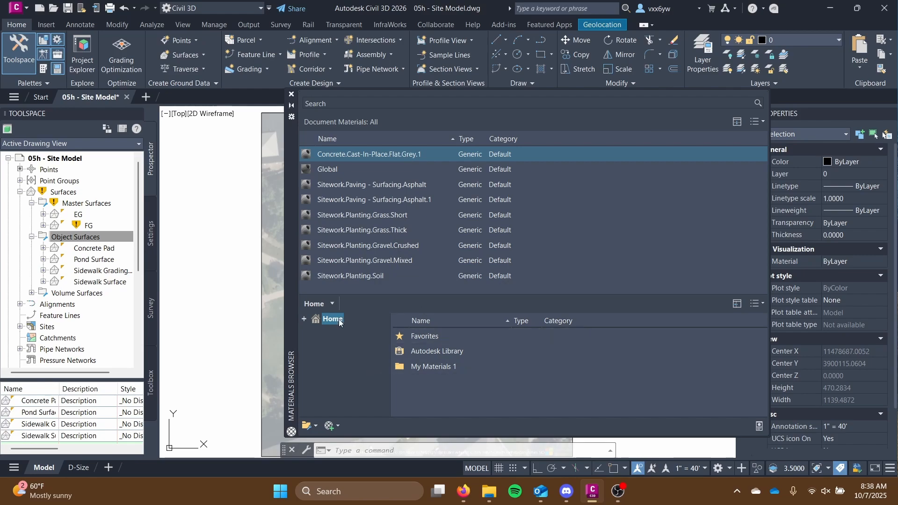
{"action": "left_click_drag", "start_coordinate": [348, 293], "coordinate": [348, 158]}
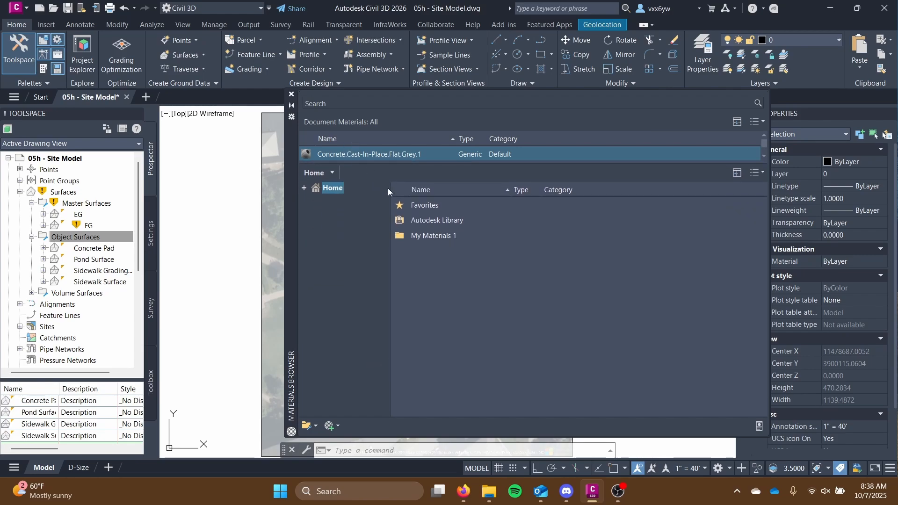
- Expand the Autodesk Library and look through its complete list of materials
{"action": "left_click", "coordinate": [304, 188]}
{"action": "left_click", "coordinate": [333, 212]}
{"action": "left_click", "coordinate": [315, 211]}
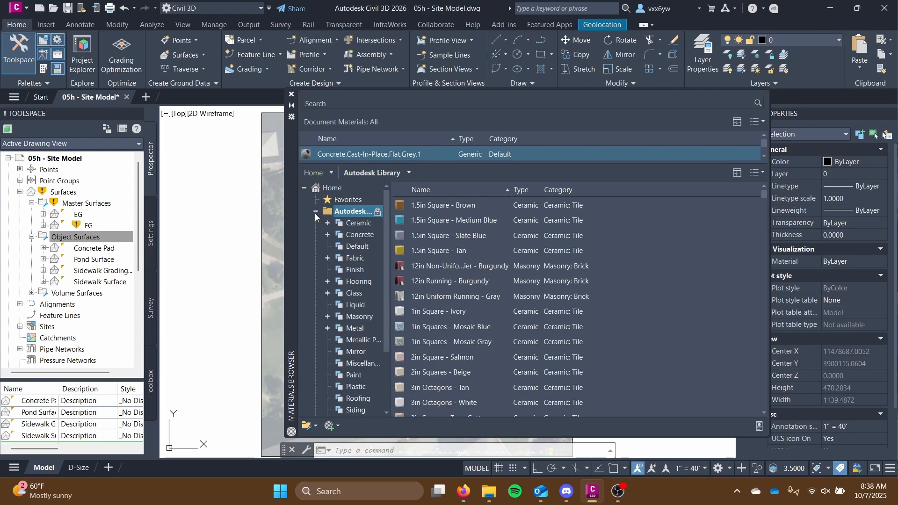
{"action": "scroll", "coordinate": [355, 262], "scroll_direction": "down", "scroll_amount": 3}
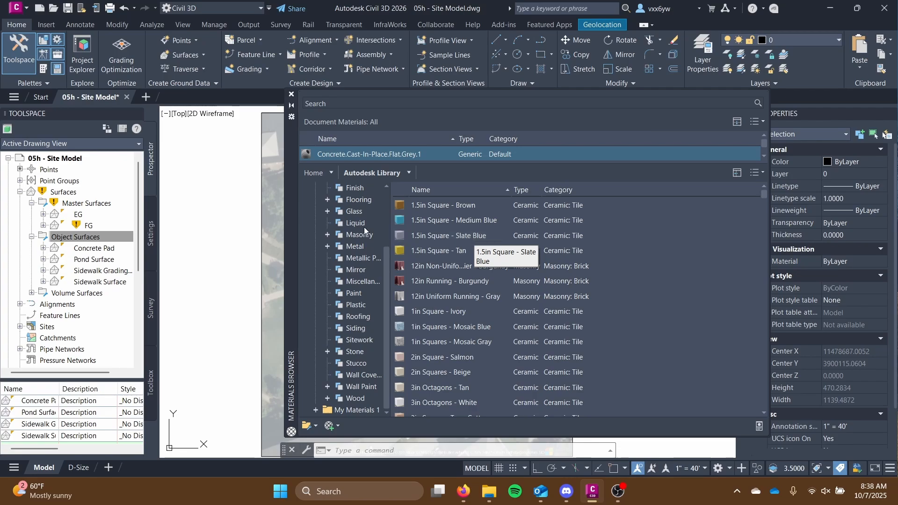
{"action": "scroll", "coordinate": [471, 275], "scroll_direction": "down", "scroll_amount": 5}
{"action": "scroll", "coordinate": [471, 274], "scroll_direction": "down", "scroll_amount": 15}
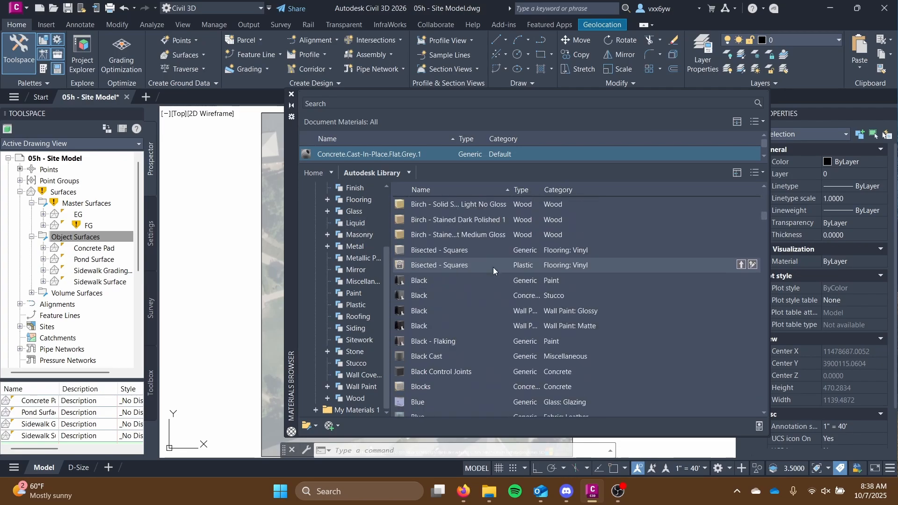
{"action": "scroll", "coordinate": [480, 281], "scroll_direction": "down", "scroll_amount": 15}
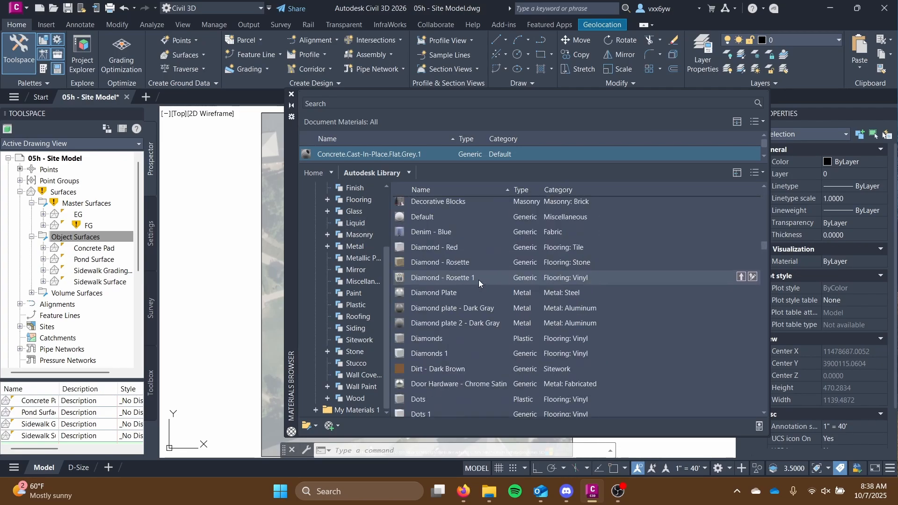
{"action": "scroll", "coordinate": [467, 290], "scroll_direction": "down", "scroll_amount": 6}
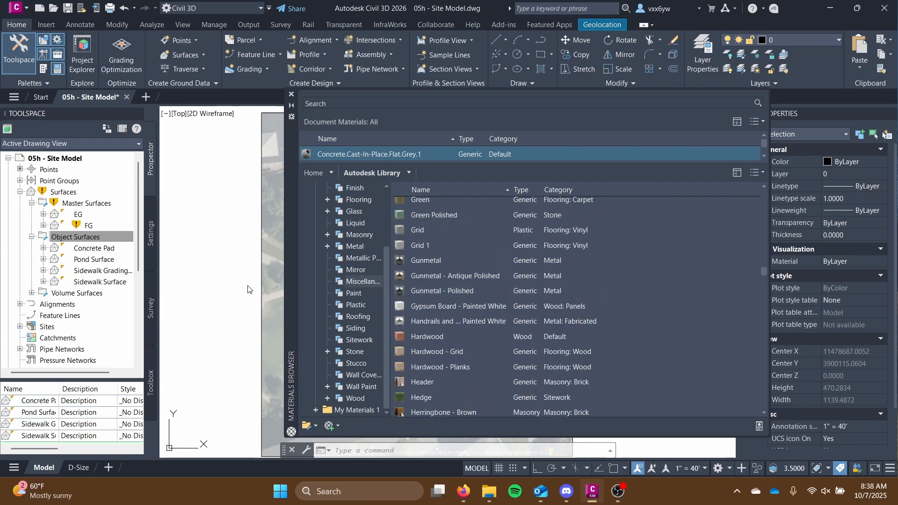
- Look through the library's material categories, including Liquid, Flooring, Concrete, Metal, Siding and Stucco
{"action": "left_click", "coordinate": [358, 259]}
{"action": "left_click", "coordinate": [355, 246]}
{"action": "left_click", "coordinate": [355, 223]}
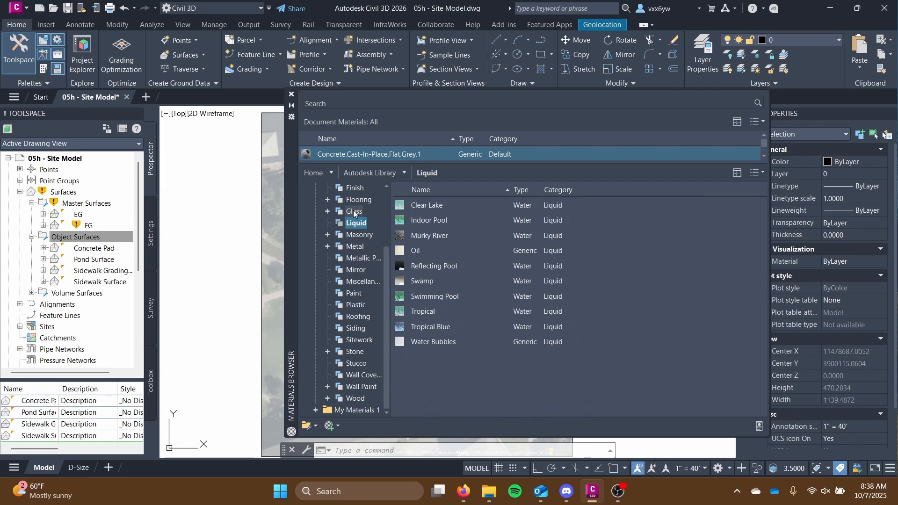
{"action": "left_click", "coordinate": [358, 200]}
{"action": "scroll", "coordinate": [353, 227], "scroll_direction": "up", "scroll_amount": 2}
{"action": "left_click", "coordinate": [355, 226]}
{"action": "left_click", "coordinate": [356, 234]}
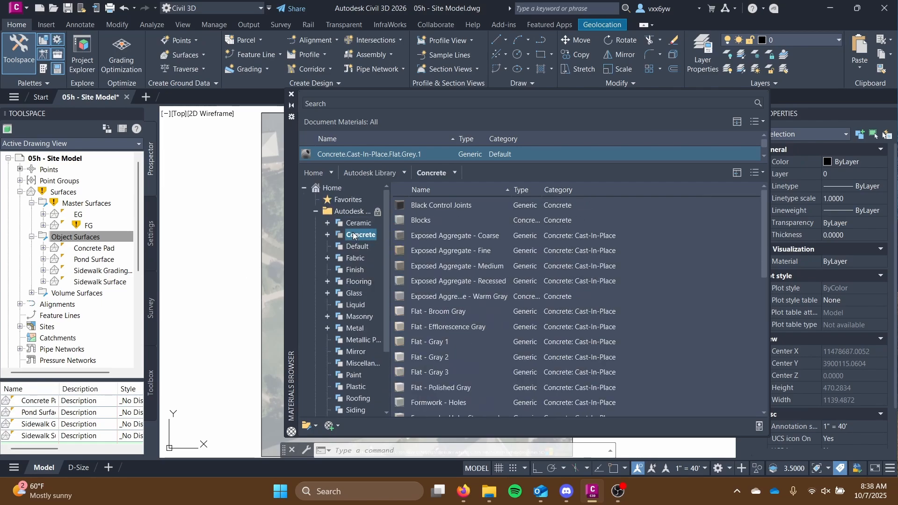
{"action": "left_click", "coordinate": [355, 258]}
{"action": "left_click", "coordinate": [347, 295]}
{"action": "left_click", "coordinate": [355, 327]}
{"action": "scroll", "coordinate": [352, 323], "scroll_direction": "down", "scroll_amount": 3}
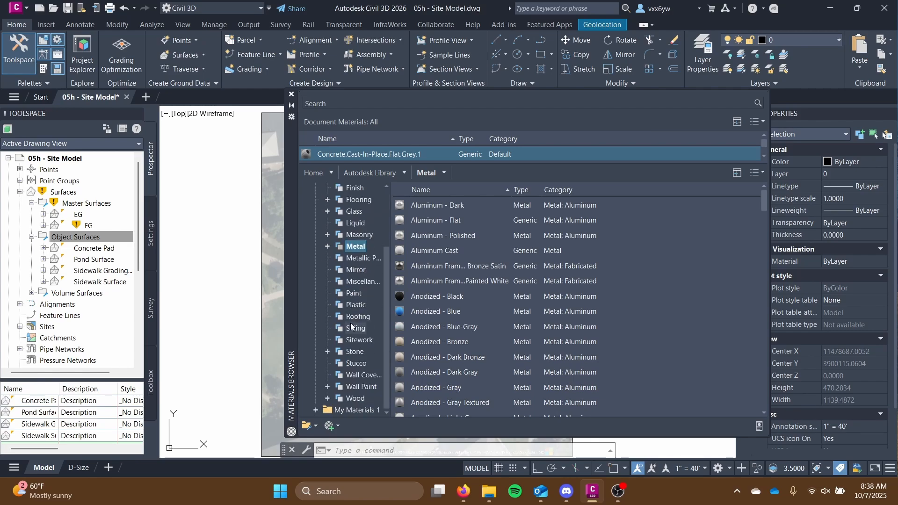
{"action": "left_click", "coordinate": [351, 325]}
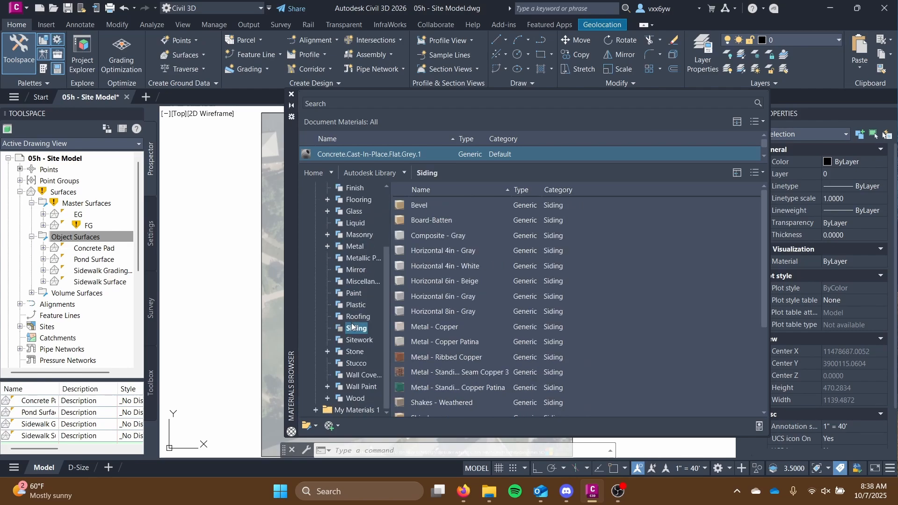
{"action": "left_click", "coordinate": [353, 363]}
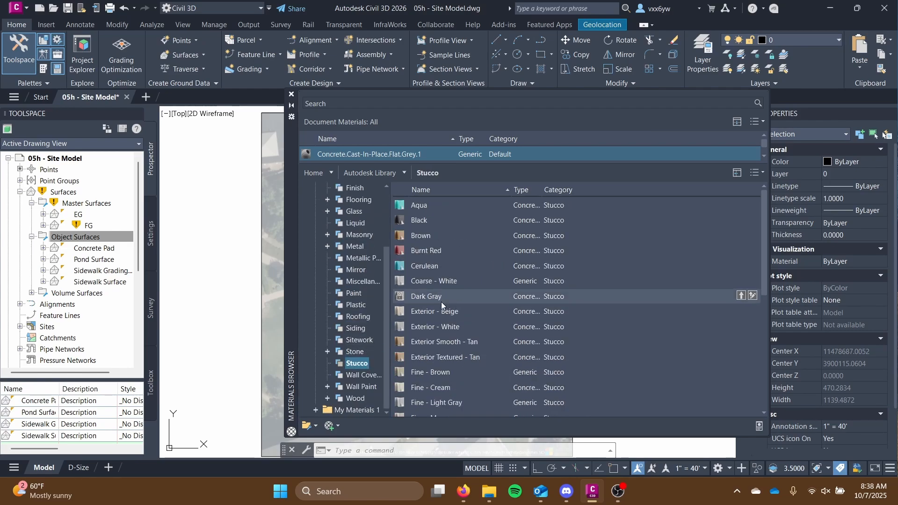
{"action": "scroll", "coordinate": [442, 303], "scroll_direction": "down", "scroll_amount": 5}
{"action": "scroll", "coordinate": [442, 305], "scroll_direction": "up", "scroll_amount": 5}
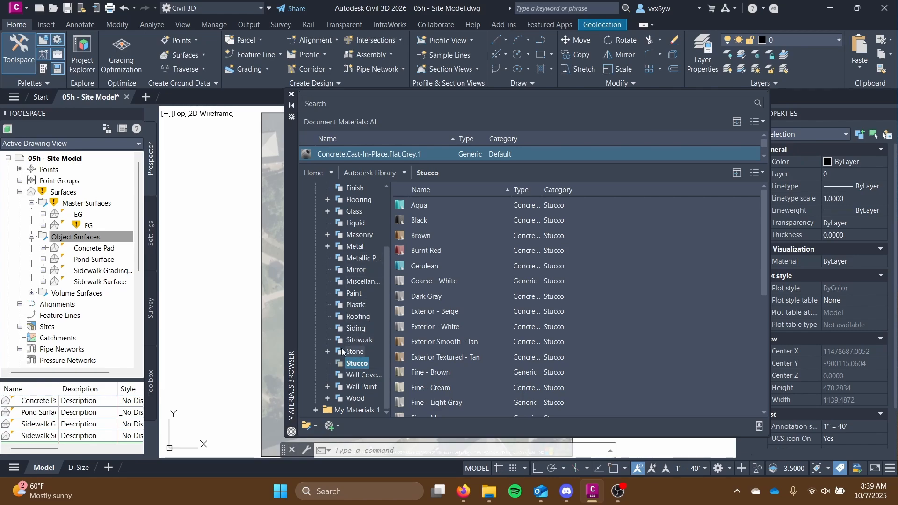
{"action": "scroll", "coordinate": [348, 262], "scroll_direction": "up", "scroll_amount": 3}
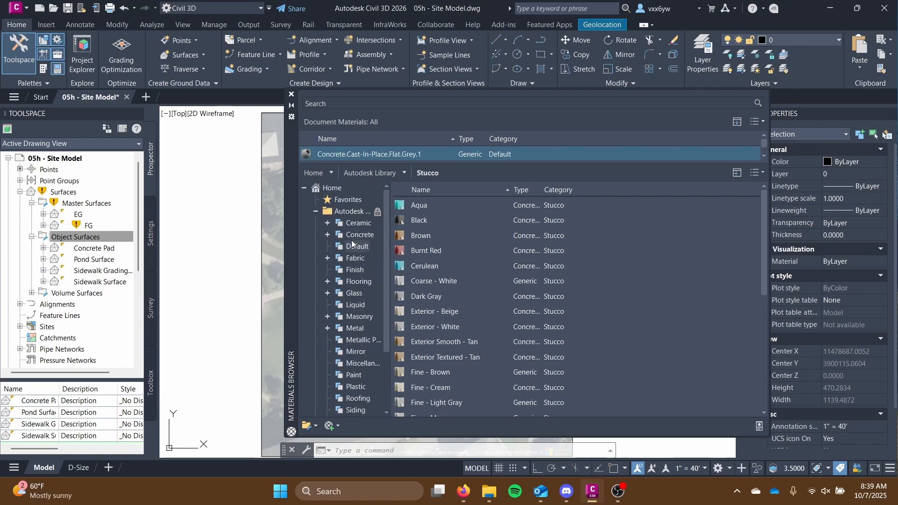
- Add the Flat - Broom Gray material from the library's Concrete category to the drawing
{"action": "left_click", "coordinate": [353, 236]}
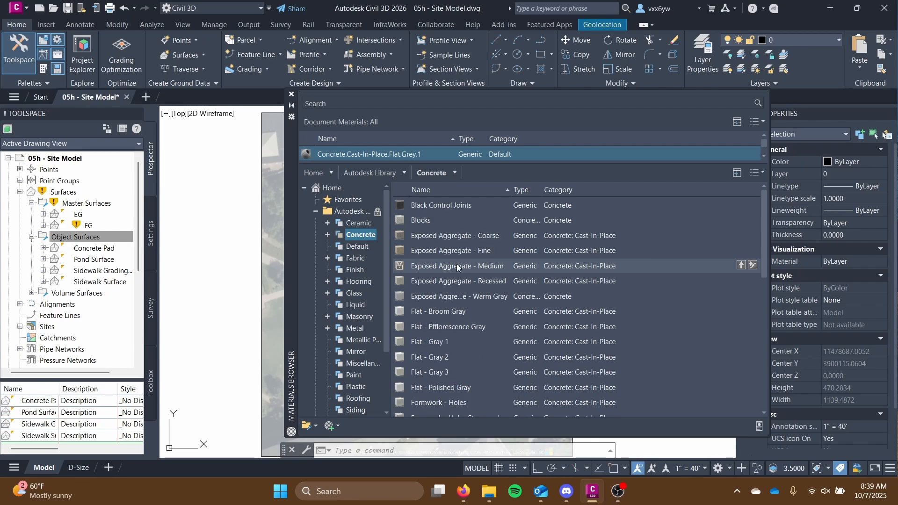
{"action": "scroll", "coordinate": [456, 265], "scroll_direction": "down", "scroll_amount": 8}
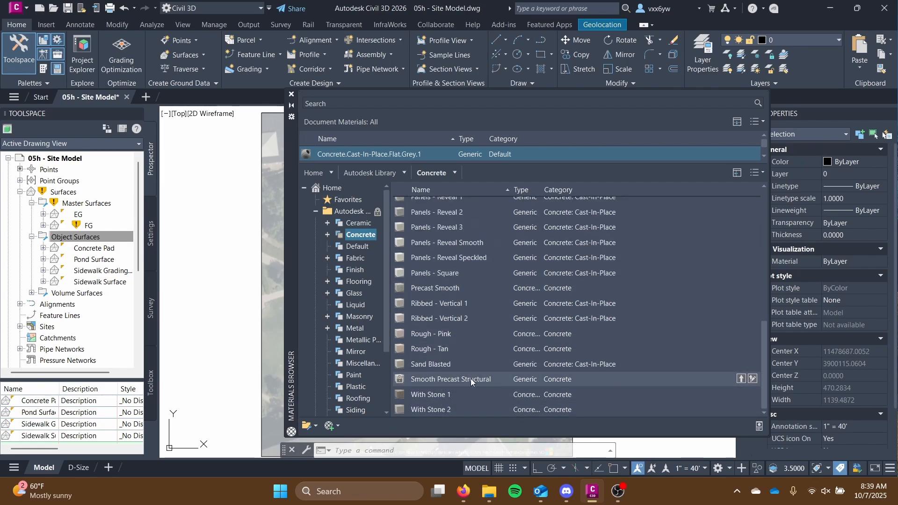
{"action": "scroll", "coordinate": [471, 376], "scroll_direction": "up", "scroll_amount": 7}
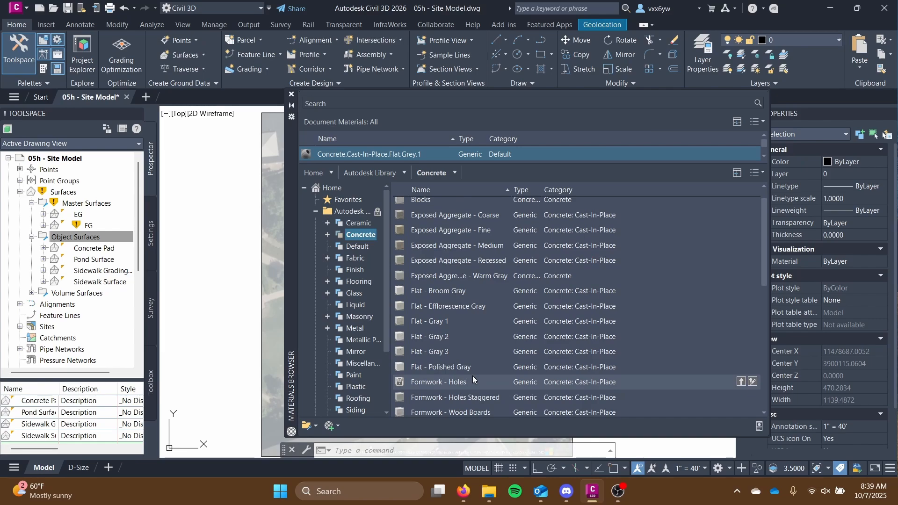
{"action": "scroll", "coordinate": [472, 375], "scroll_direction": "up", "scroll_amount": 1}
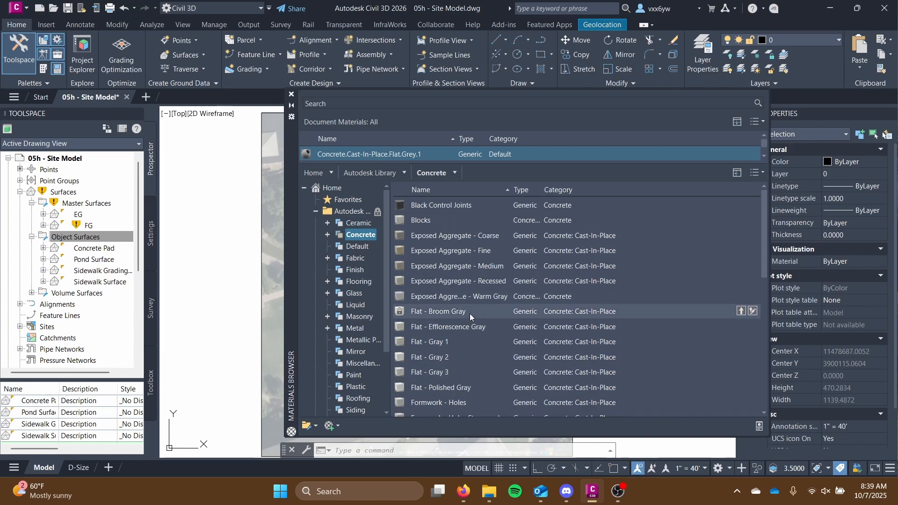
{"action": "left_click_drag", "start_coordinate": [471, 313], "coordinate": [248, 299]}
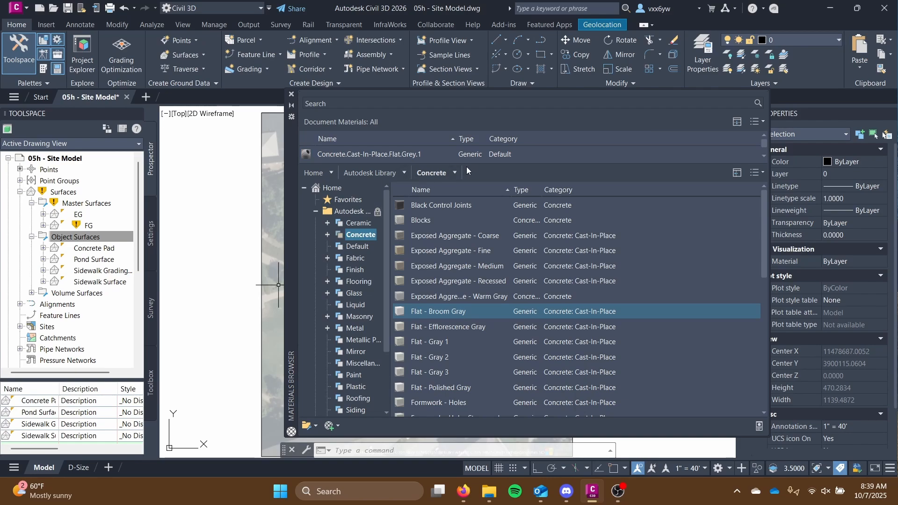
{"action": "mouse_move", "coordinate": [479, 163]}
{"action": "left_mouse_down"}
{"action": "mouse_move", "coordinate": [462, 324]}
{"action": "mouse_move", "coordinate": [494, 277]}
{"action": "mouse_move", "coordinate": [491, 165]}
{"action": "left_mouse_up"}
- Add the Pavers - Square Tan-Brown material from the library's Sitework category to the drawing
{"action": "scroll", "coordinate": [332, 297], "scroll_direction": "down", "scroll_amount": 3}
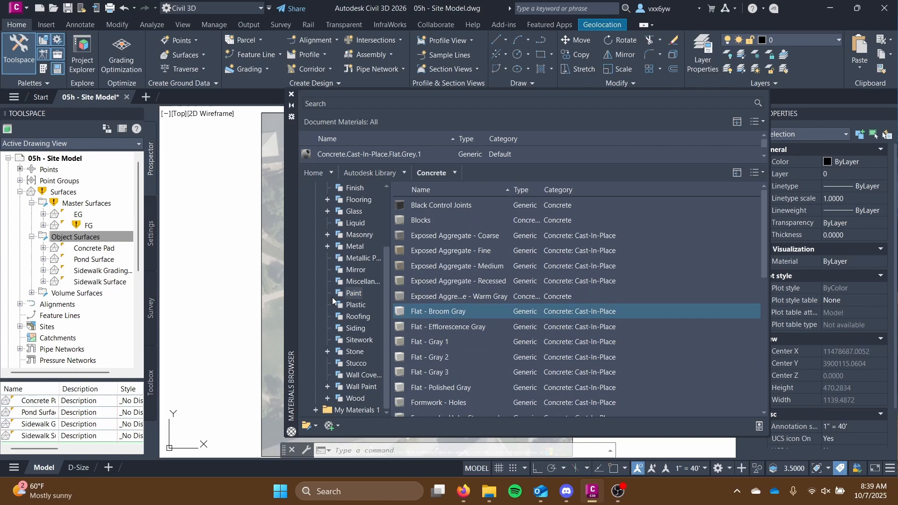
{"action": "left_click", "coordinate": [359, 339]}
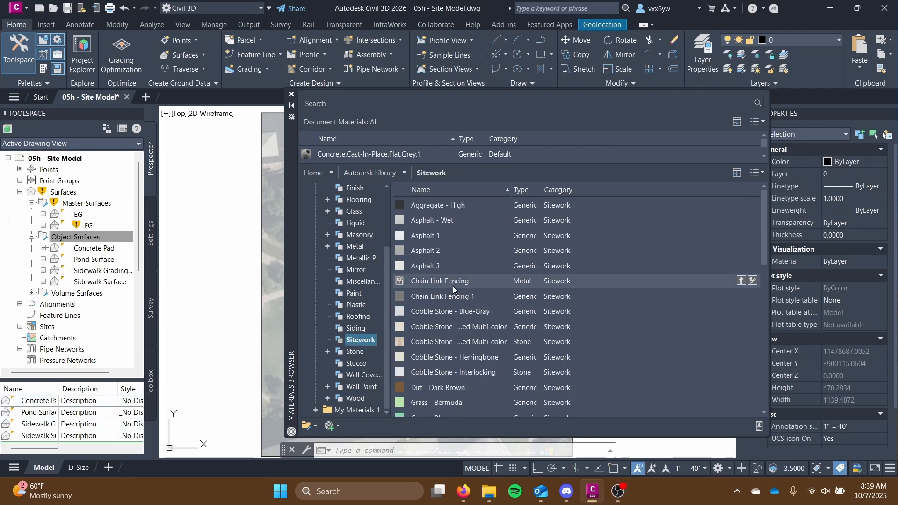
{"action": "scroll", "coordinate": [453, 285], "scroll_direction": "down", "scroll_amount": 10}
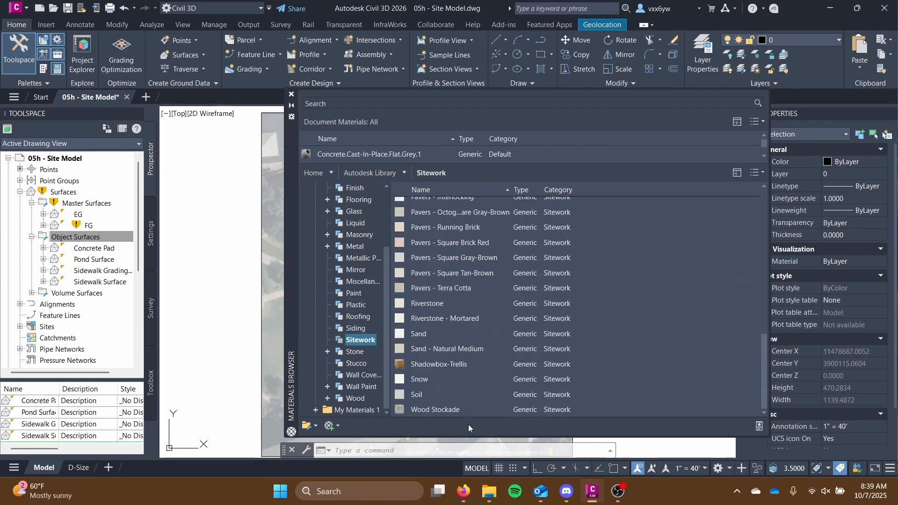
{"action": "scroll", "coordinate": [479, 365], "scroll_direction": "up", "scroll_amount": 1}
{"action": "left_click", "coordinate": [453, 273]}
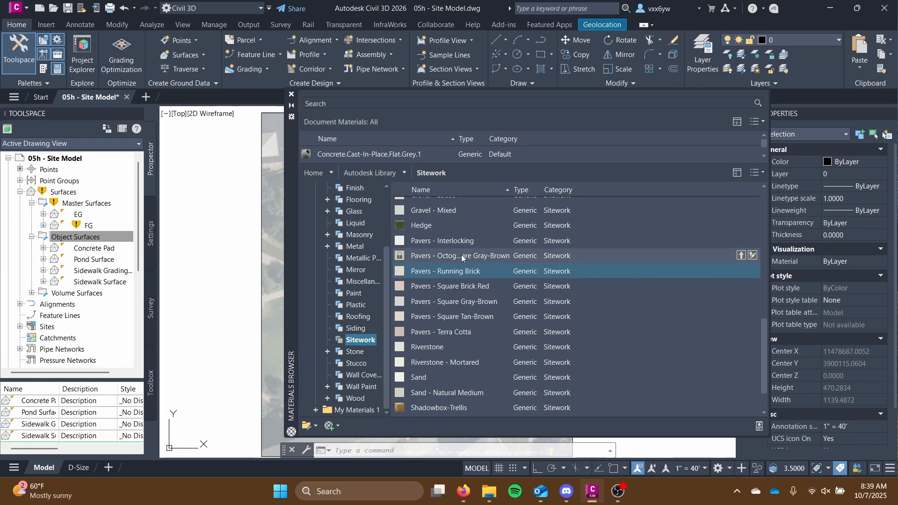
{"action": "left_click", "coordinate": [477, 288]}
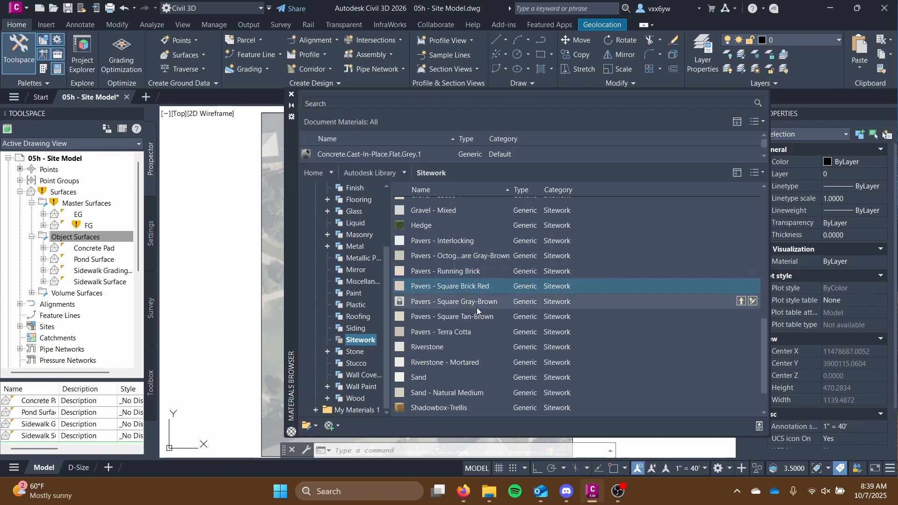
{"action": "left_click_drag", "start_coordinate": [464, 317], "coordinate": [209, 282]}
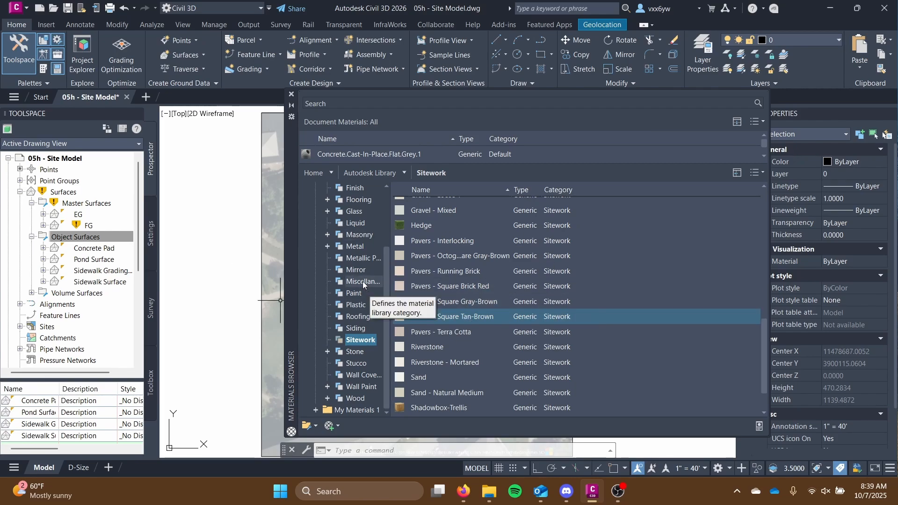
- Add the Clear Lake and Murky River materials from the library's Liquid category to the drawing
{"action": "scroll", "coordinate": [361, 281], "scroll_direction": "up", "scroll_amount": 1}
{"action": "left_click", "coordinate": [355, 259]}
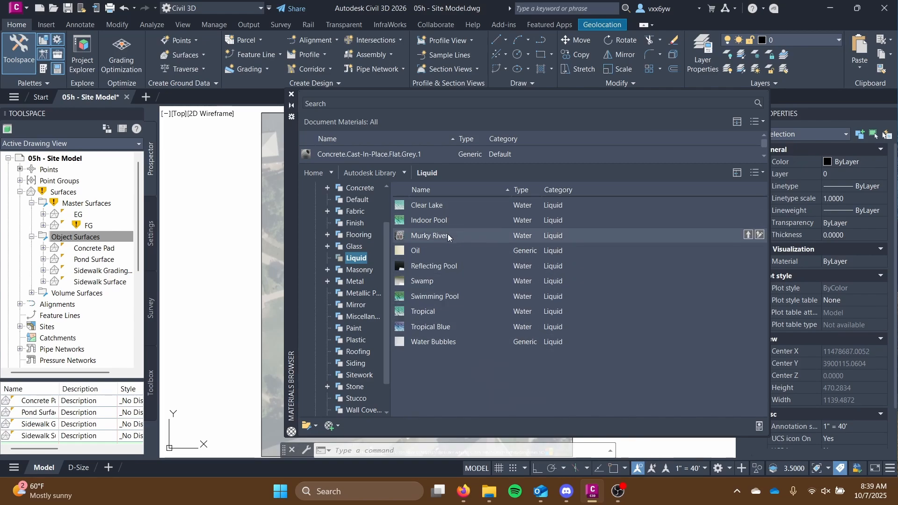
{"action": "left_click", "coordinate": [469, 208]}
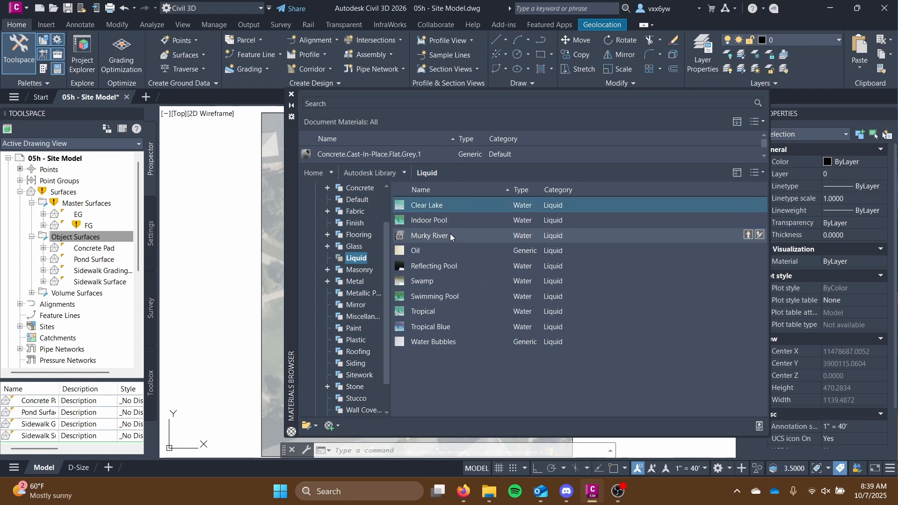
{"action": "left_click_drag", "start_coordinate": [456, 208], "coordinate": [198, 313]}
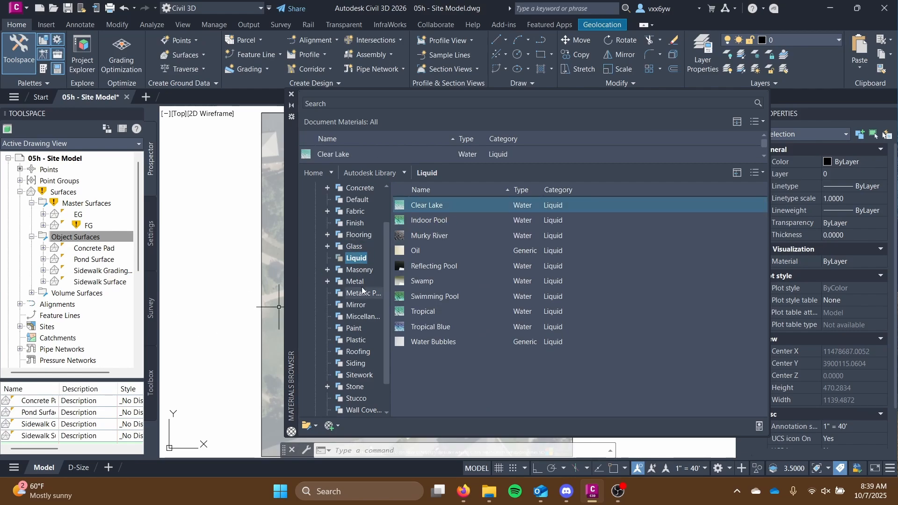
{"action": "left_click", "coordinate": [443, 237]}
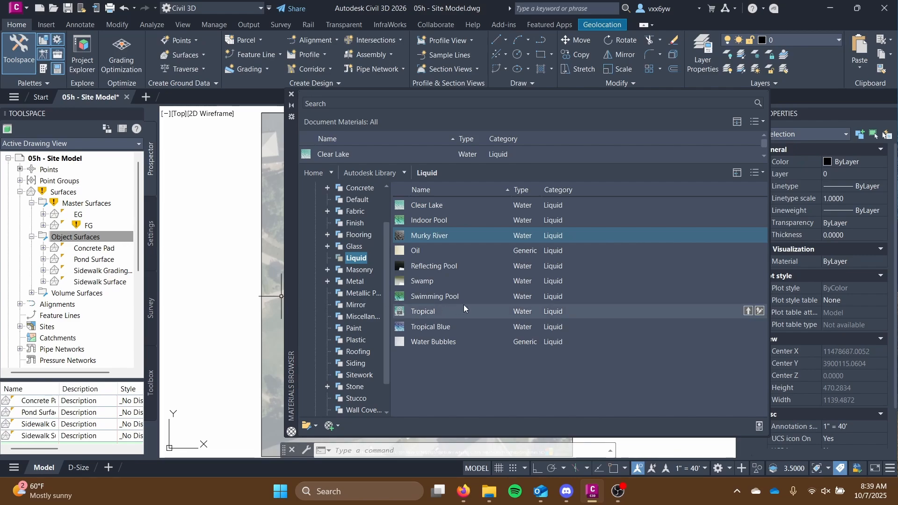
- Look through the library's Glass and Sitework materials, including the grass, gravel, paver, sand and soil entries
{"action": "scroll", "coordinate": [369, 322], "scroll_direction": "up", "scroll_amount": 2}
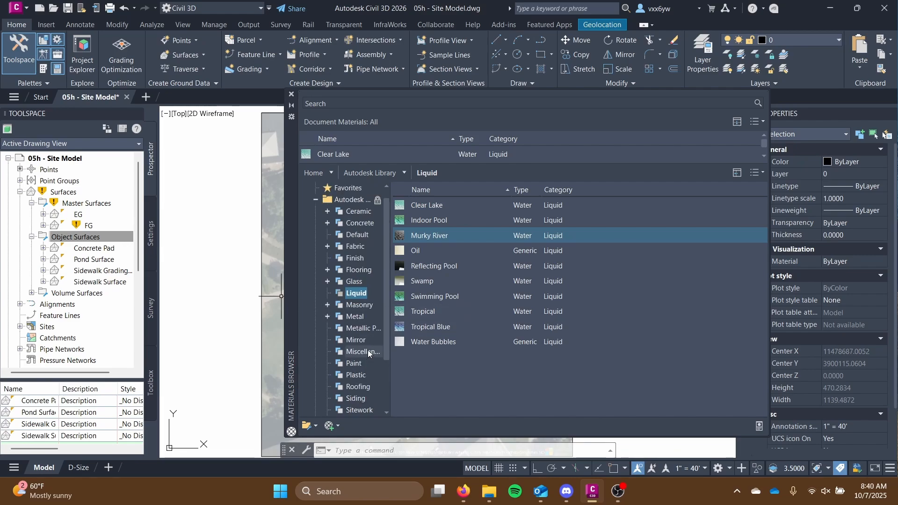
{"action": "left_click", "coordinate": [353, 293]}
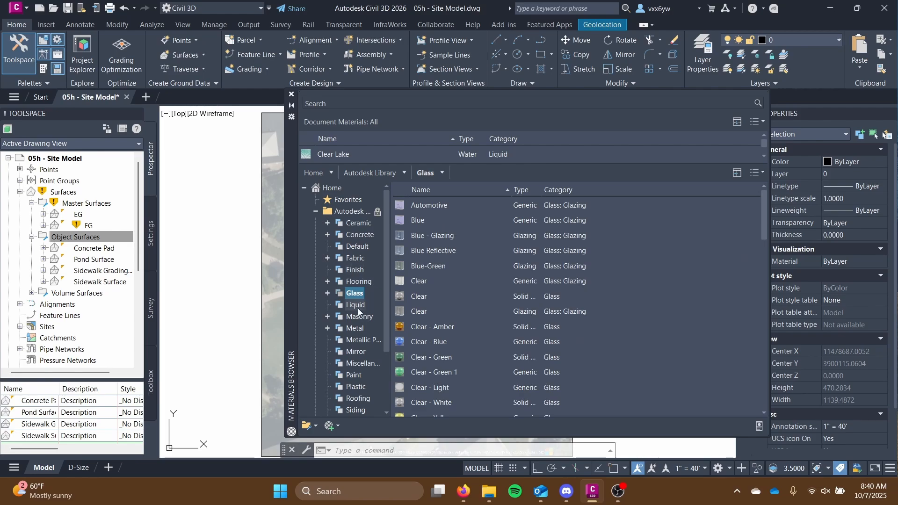
{"action": "scroll", "coordinate": [355, 369], "scroll_direction": "down", "scroll_amount": 2}
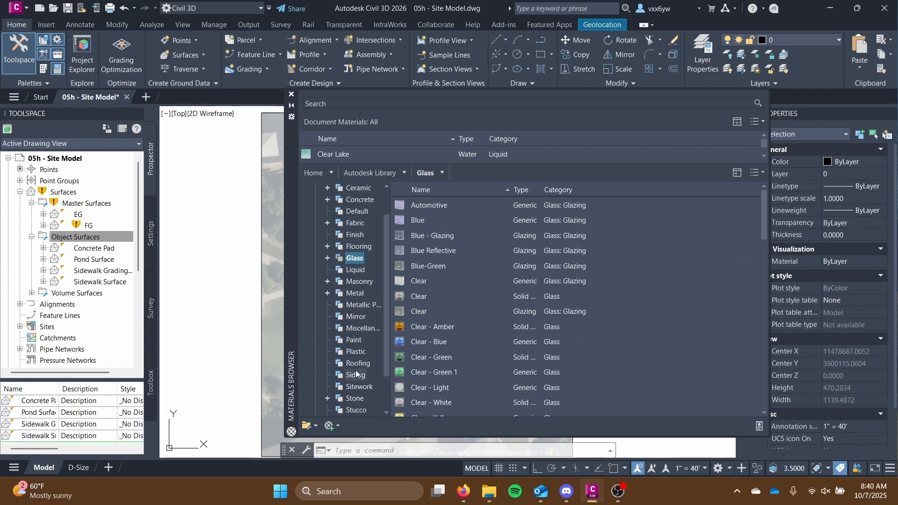
{"action": "left_click", "coordinate": [354, 352]}
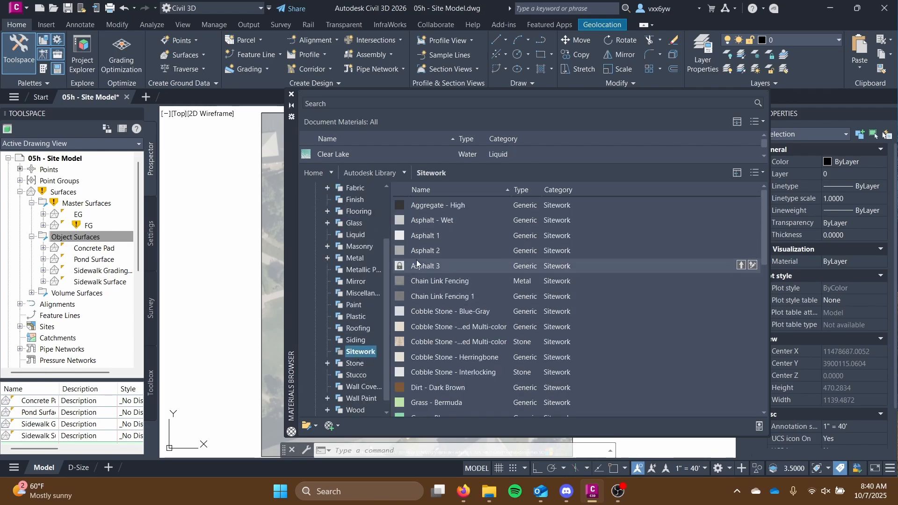
{"action": "scroll", "coordinate": [416, 262], "scroll_direction": "down", "scroll_amount": 3}
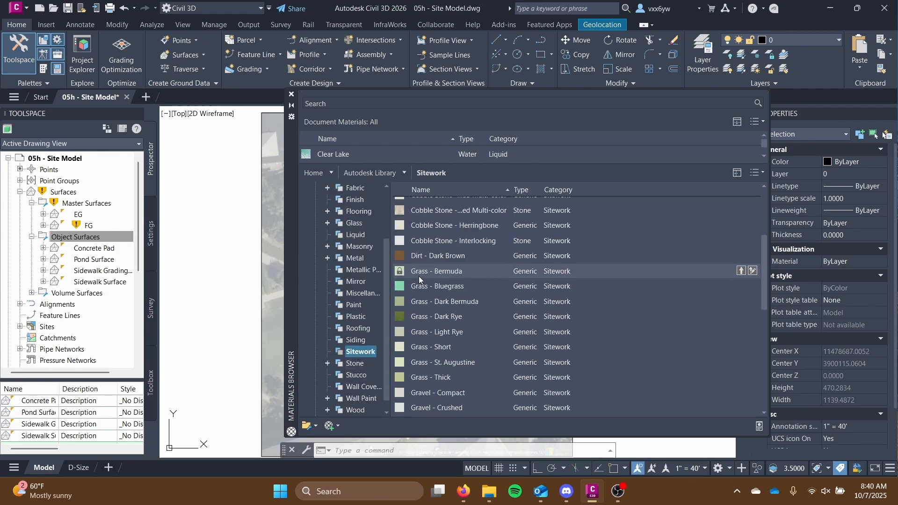
{"action": "left_click", "coordinate": [452, 288]}
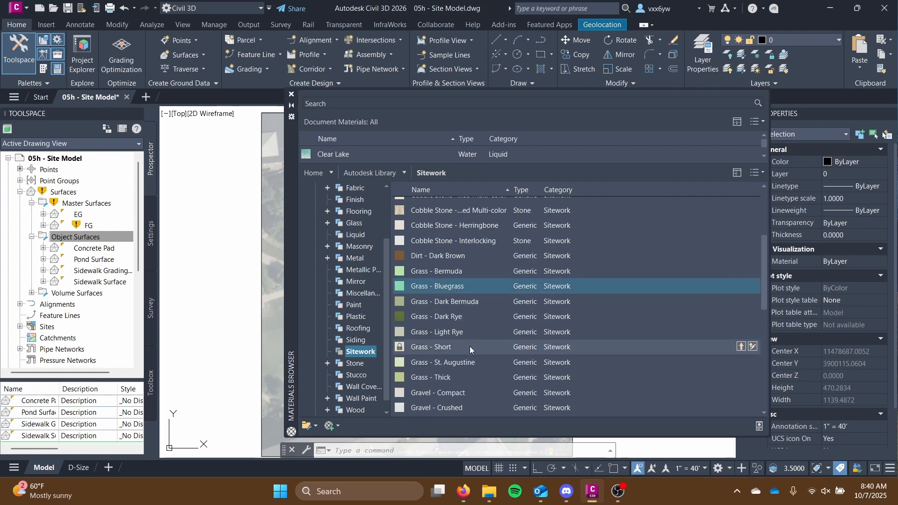
{"action": "scroll", "coordinate": [475, 343], "scroll_direction": "down", "scroll_amount": 1}
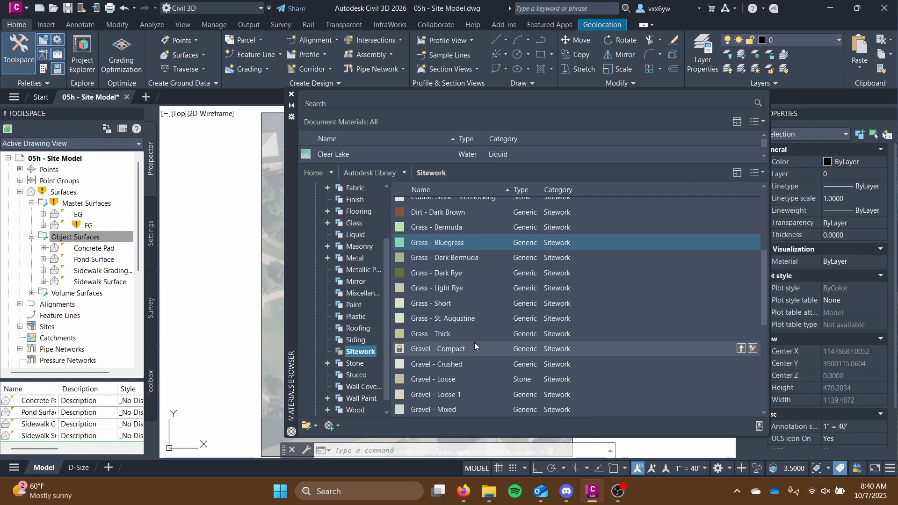
{"action": "scroll", "coordinate": [474, 342], "scroll_direction": "up", "scroll_amount": 1}
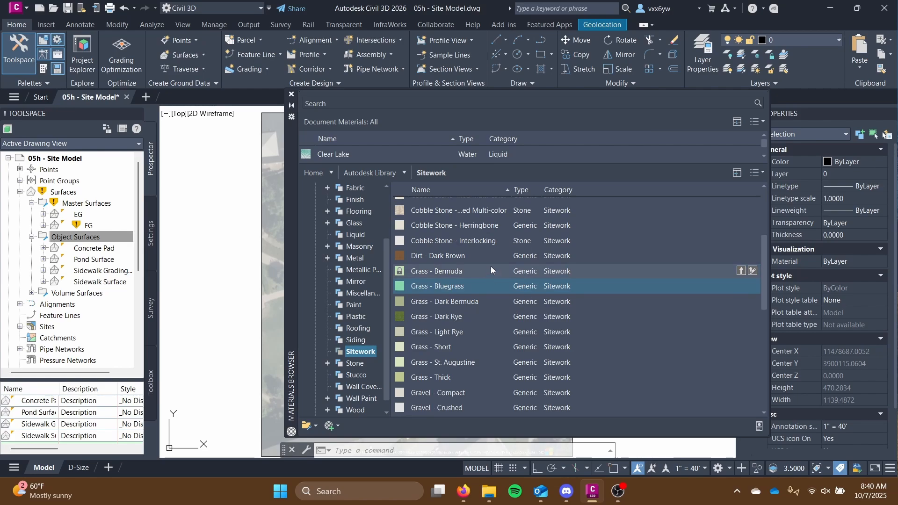
{"action": "scroll", "coordinate": [482, 371], "scroll_direction": "down", "scroll_amount": 5}
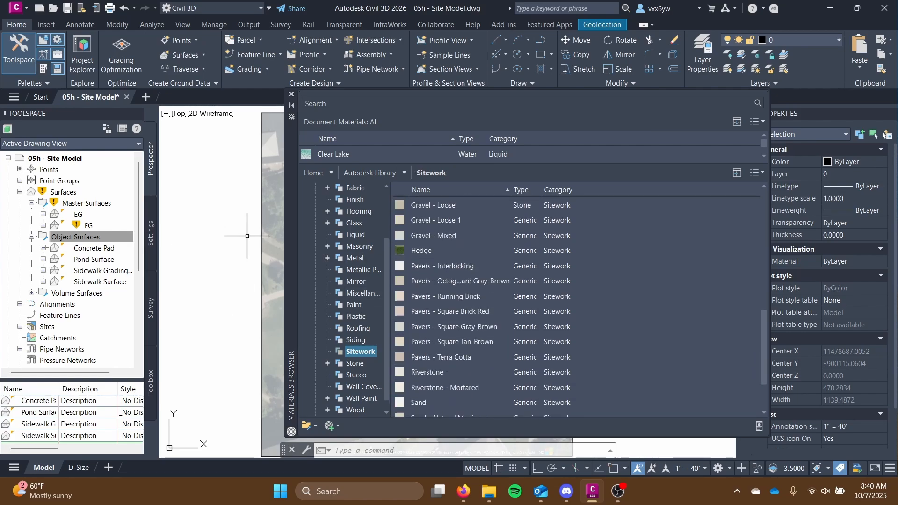
{"action": "scroll", "coordinate": [456, 299], "scroll_direction": "down", "scroll_amount": 2}
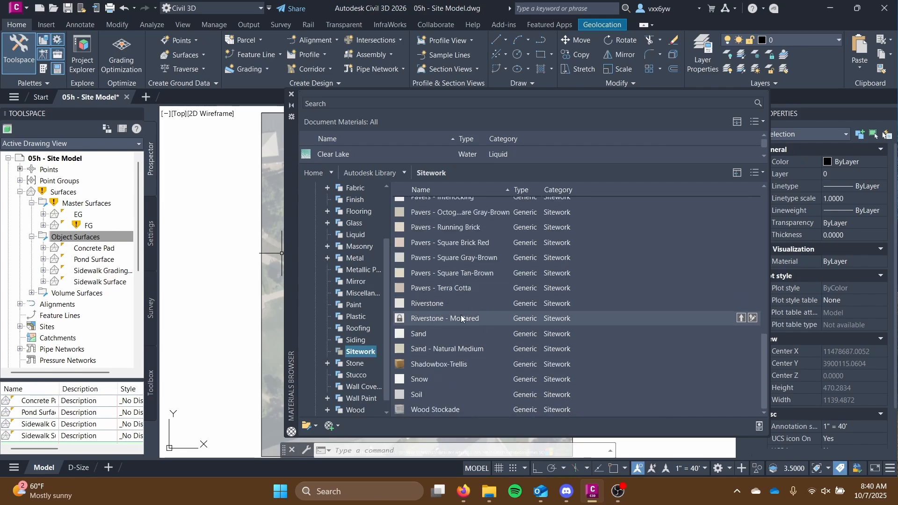
- Close the Materials Browser and save the drawing
{"action": "left_click", "coordinate": [292, 94]}
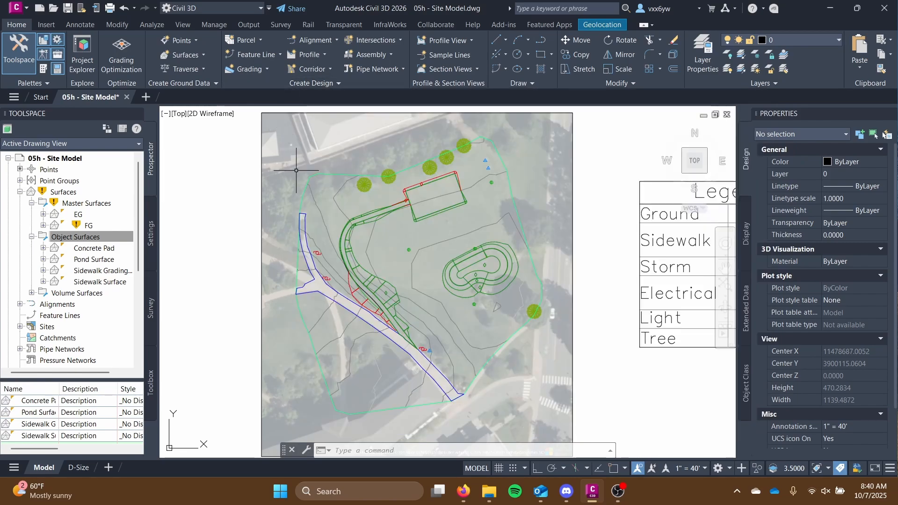
{"action": "key", "text": "ctrl+s"}
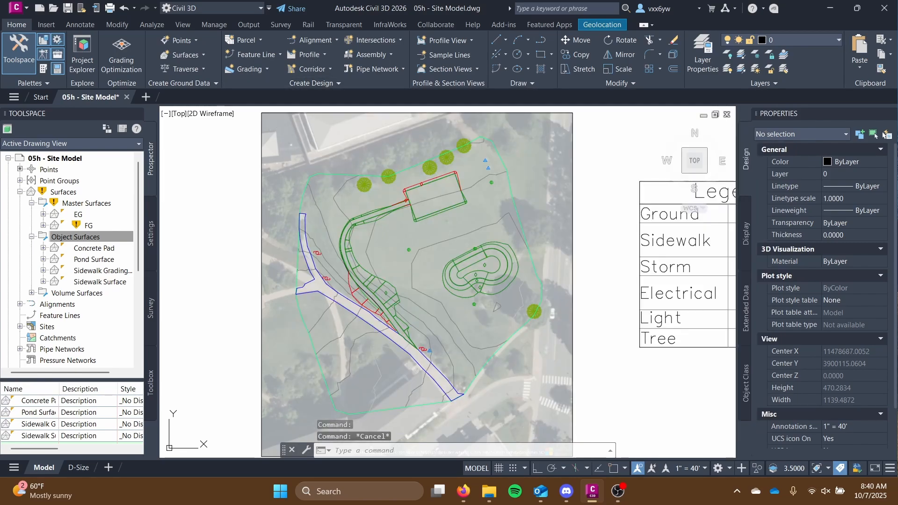
- Set the Concrete Pad surface's render material to Flat - Broom Gray and its surface style to Contours 1' and 5' (Background)
{"action": "left_click", "coordinate": [95, 248]}
{"action": "right_click", "coordinate": [96, 248]}
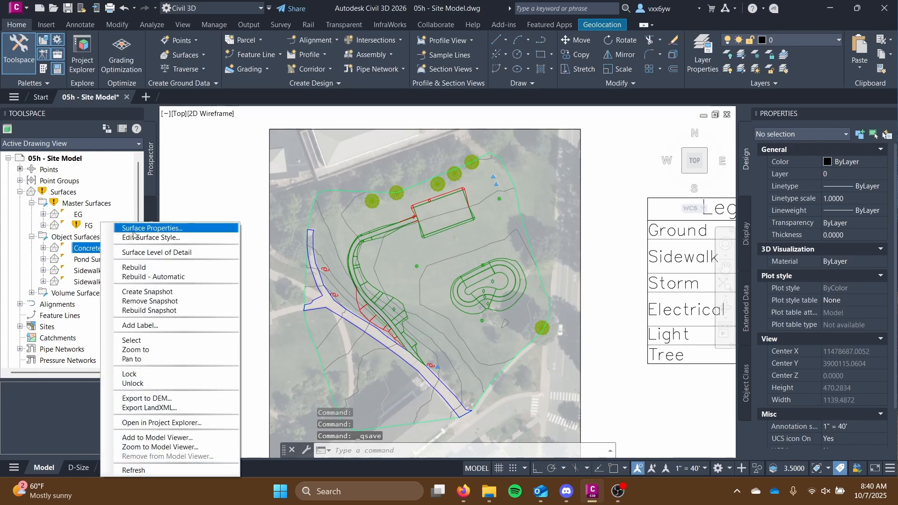
{"action": "left_click", "coordinate": [136, 233]}
{"action": "left_click", "coordinate": [290, 112]}
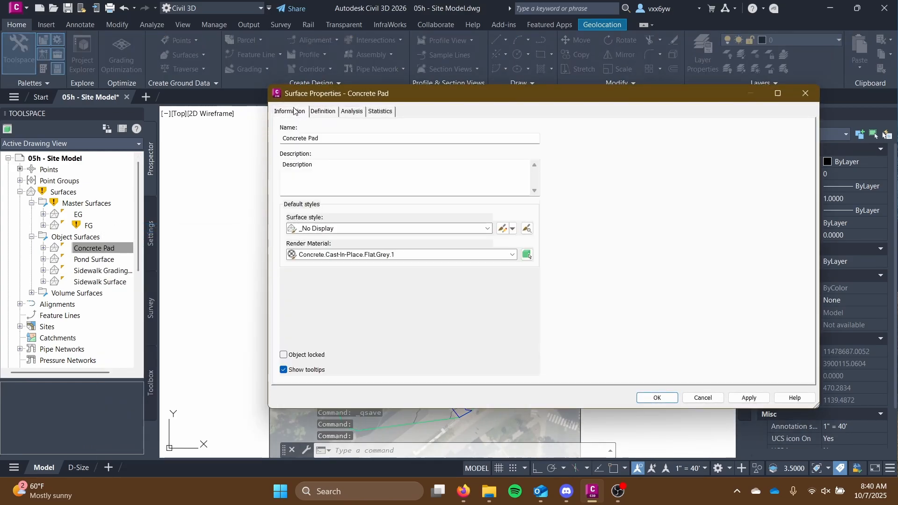
{"action": "left_click", "coordinate": [378, 255]}
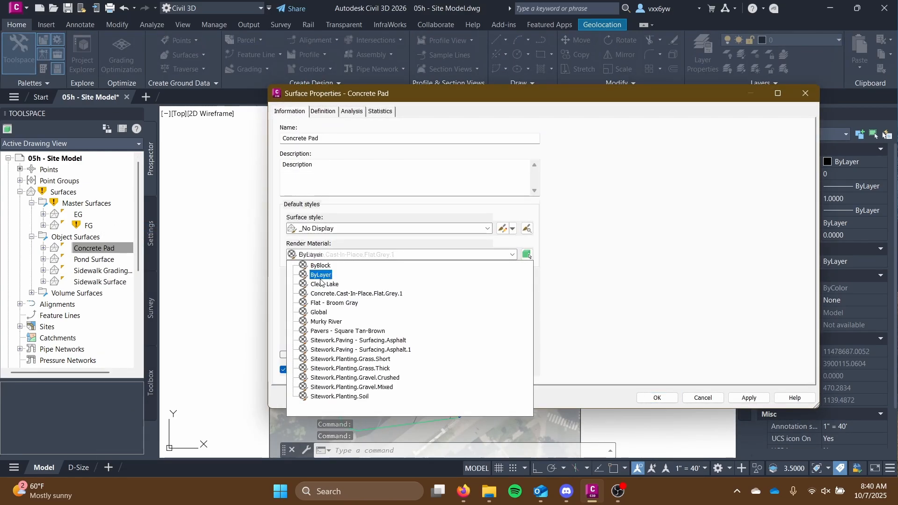
{"action": "left_click", "coordinate": [331, 303]}
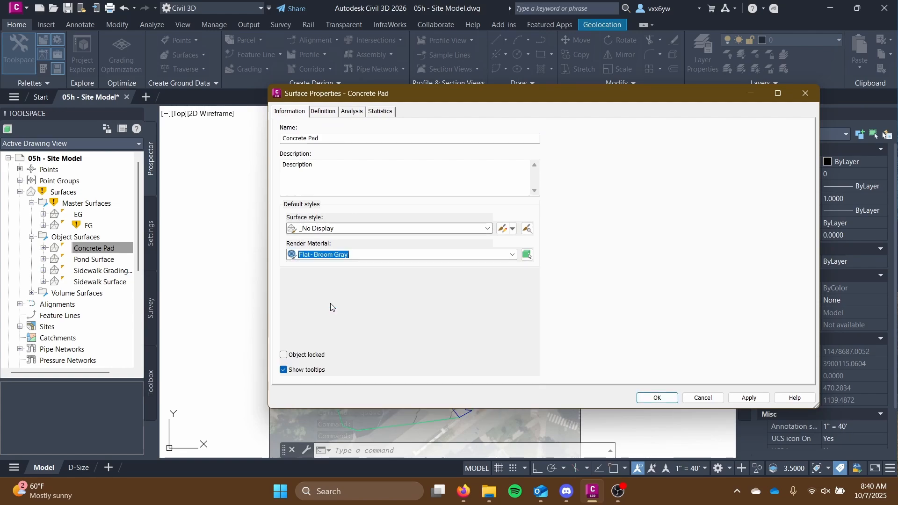
{"action": "left_click", "coordinate": [337, 228]}
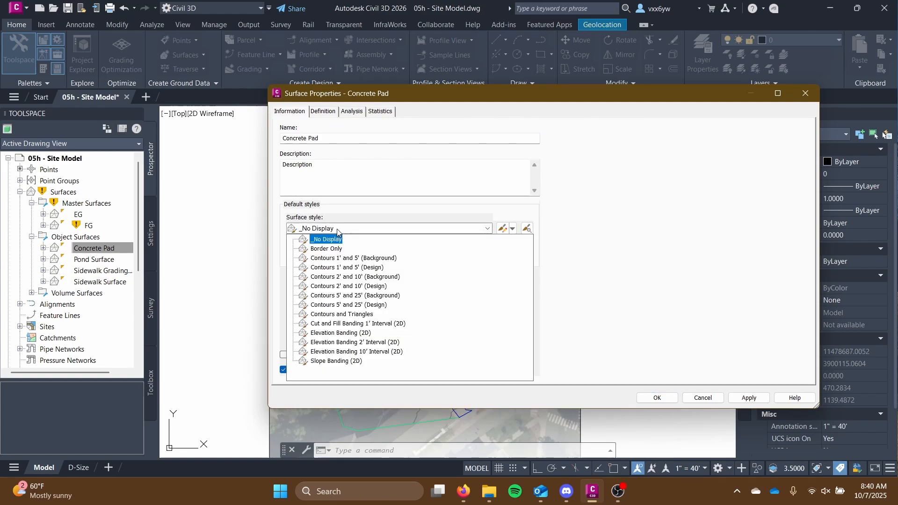
{"action": "left_click", "coordinate": [335, 259]}
{"action": "left_click", "coordinate": [735, 398]}
{"action": "left_click", "coordinate": [656, 398]}
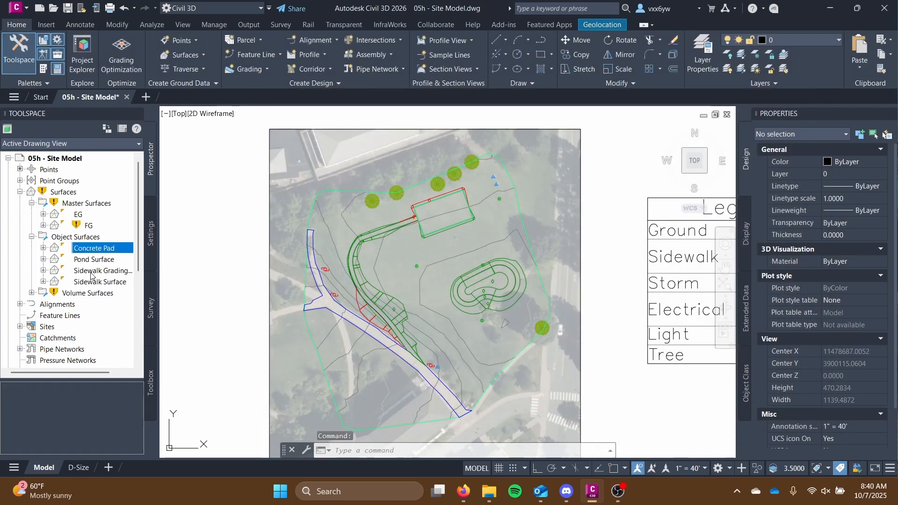
- Give the Sidewalk Grading Surface the render material Sitework.Planting.Grass.Thick and the surface style Contours 1' and 5' (Background)
{"action": "left_click", "coordinate": [95, 262]}
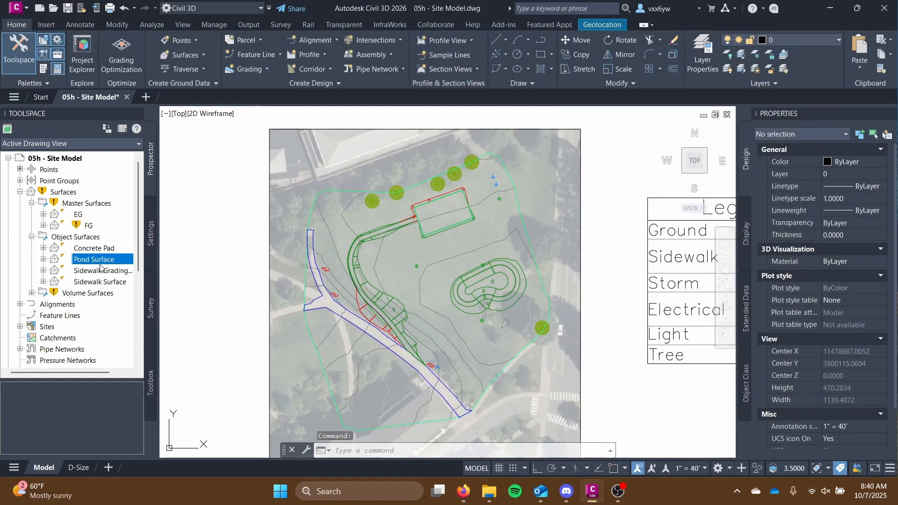
{"action": "right_click", "coordinate": [102, 270]}
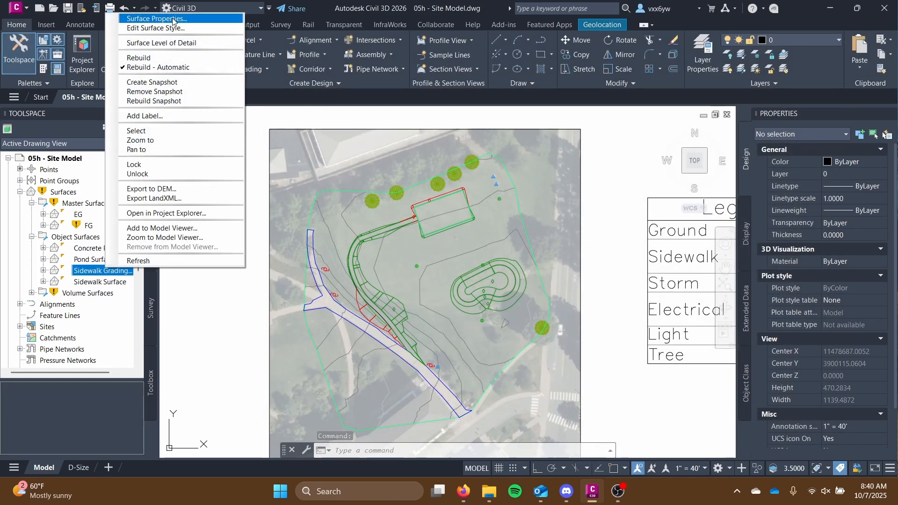
{"action": "left_click", "coordinate": [157, 19]}
{"action": "left_click", "coordinate": [371, 255]}
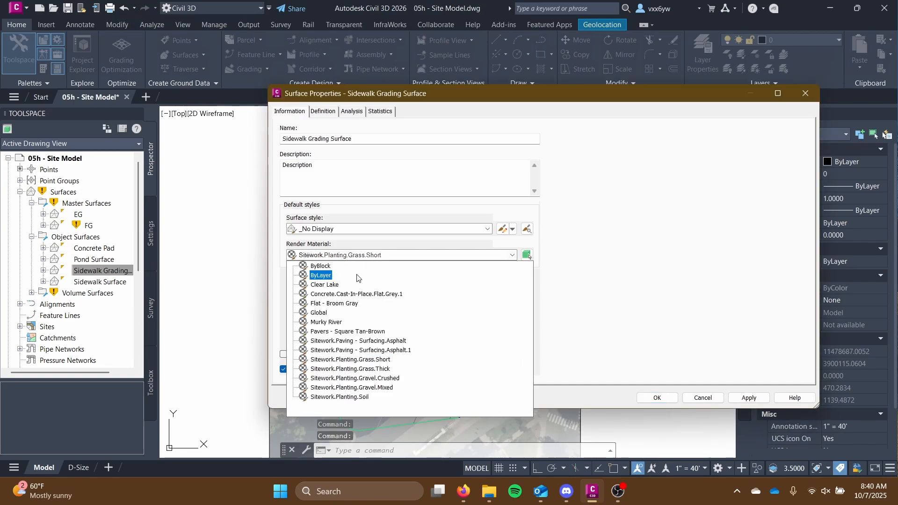
{"action": "left_click", "coordinate": [344, 369]}
{"action": "left_click", "coordinate": [339, 228]}
{"action": "left_click", "coordinate": [331, 247]}
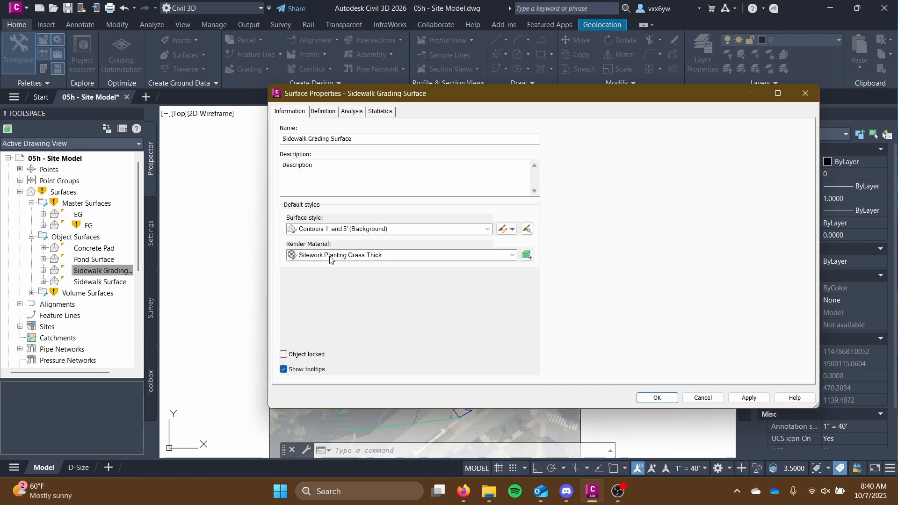
{"action": "left_click", "coordinate": [657, 397]}
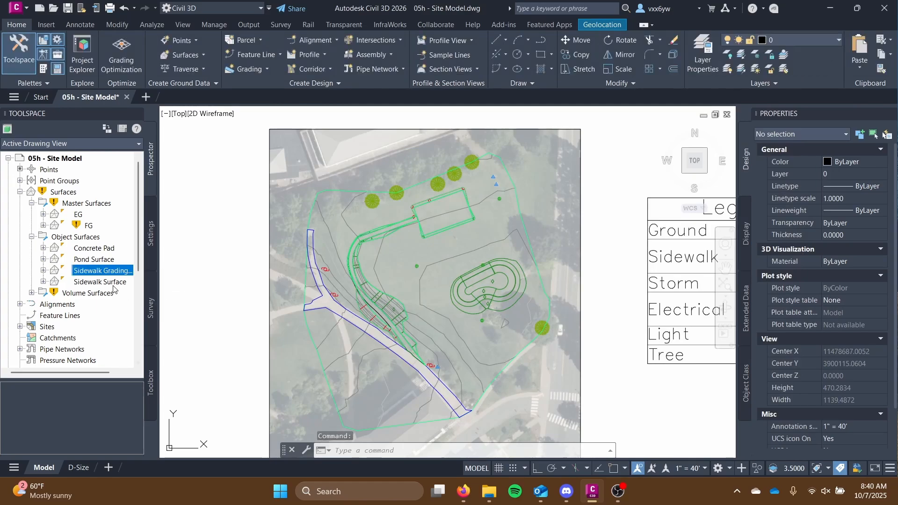
- Assign the Pavers - Square Tan-Brown render material and the Contours 1' and 5' (Background) style to the Sidewalk Surface
{"action": "left_click", "coordinate": [100, 281]}
{"action": "right_click", "coordinate": [111, 284]}
{"action": "left_click", "coordinate": [154, 31]}
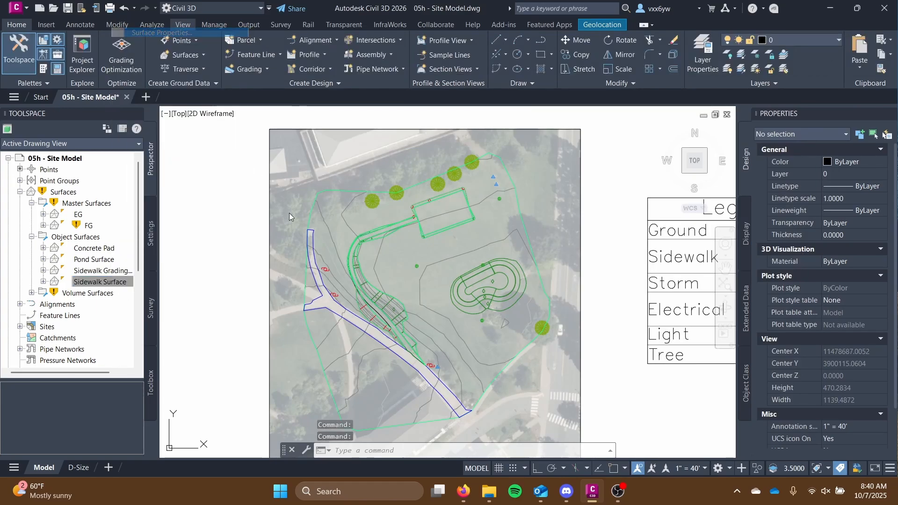
{"action": "left_click", "coordinate": [512, 255]}
{"action": "left_click", "coordinate": [335, 333]}
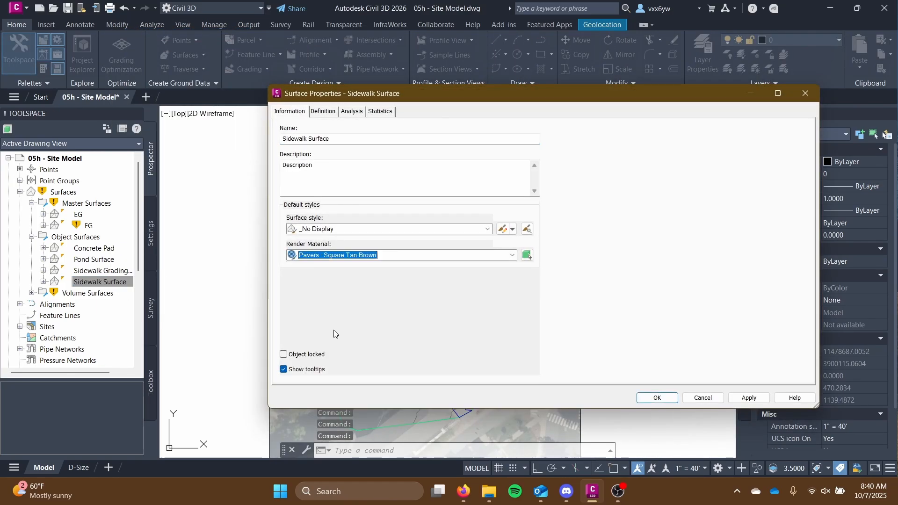
{"action": "left_click", "coordinate": [338, 229]}
{"action": "left_click", "coordinate": [353, 259]}
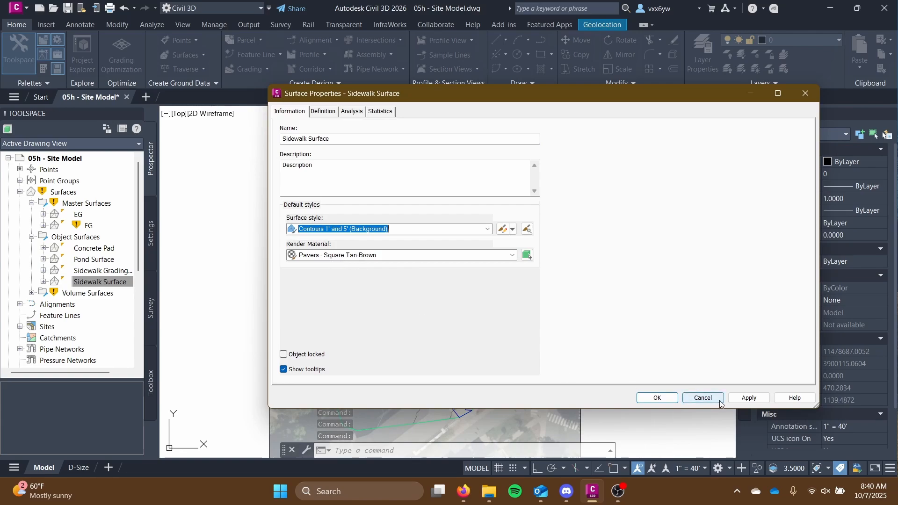
{"action": "left_click", "coordinate": [656, 398]}
- Create a TIN surface named Pond Water in the site model
{"action": "scroll", "coordinate": [409, 323], "scroll_direction": "up", "scroll_amount": 4}
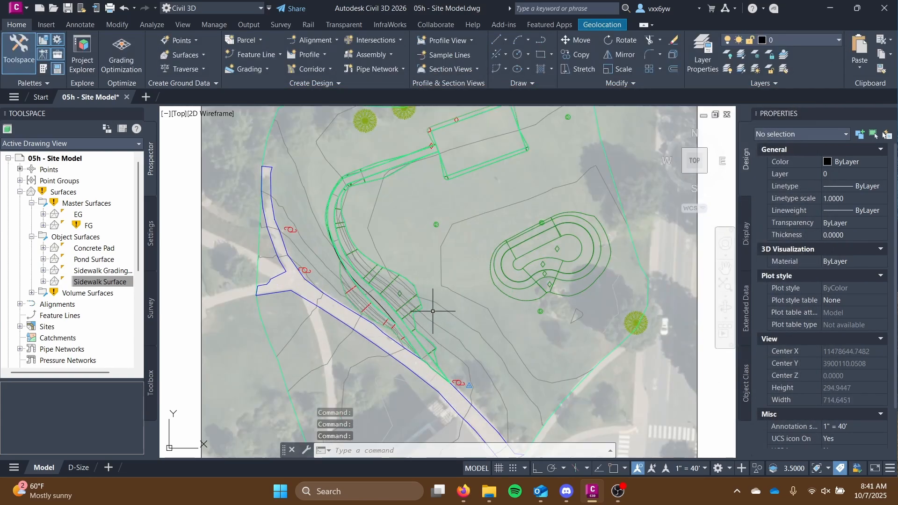
{"action": "scroll", "coordinate": [522, 300], "scroll_direction": "up", "scroll_amount": 4}
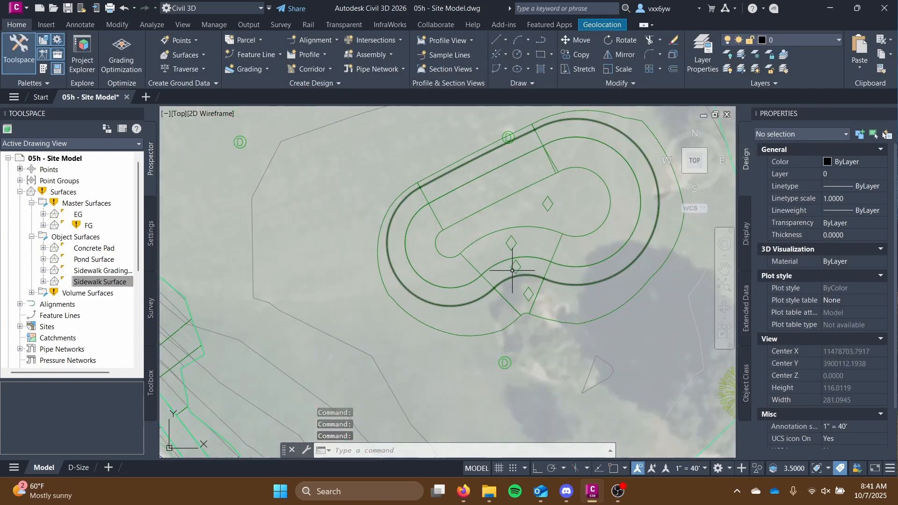
{"action": "left_click", "coordinate": [506, 265]}
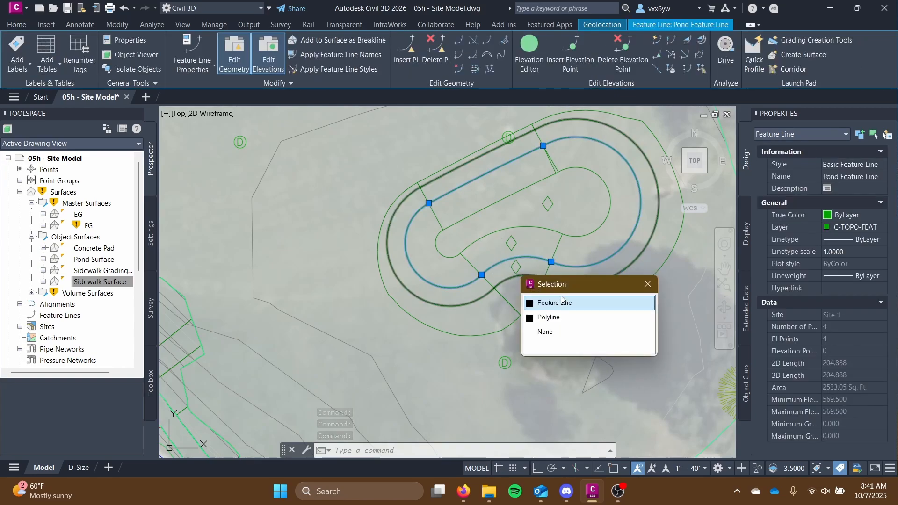
{"action": "left_click", "coordinate": [563, 302]}
{"action": "scroll", "coordinate": [537, 234], "scroll_direction": "up", "scroll_amount": 3}
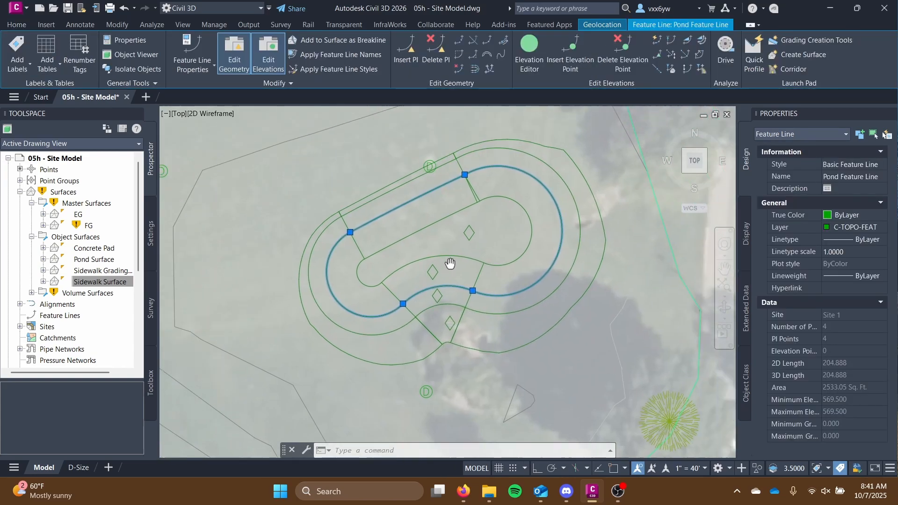
{"action": "left_click", "coordinate": [53, 194]}
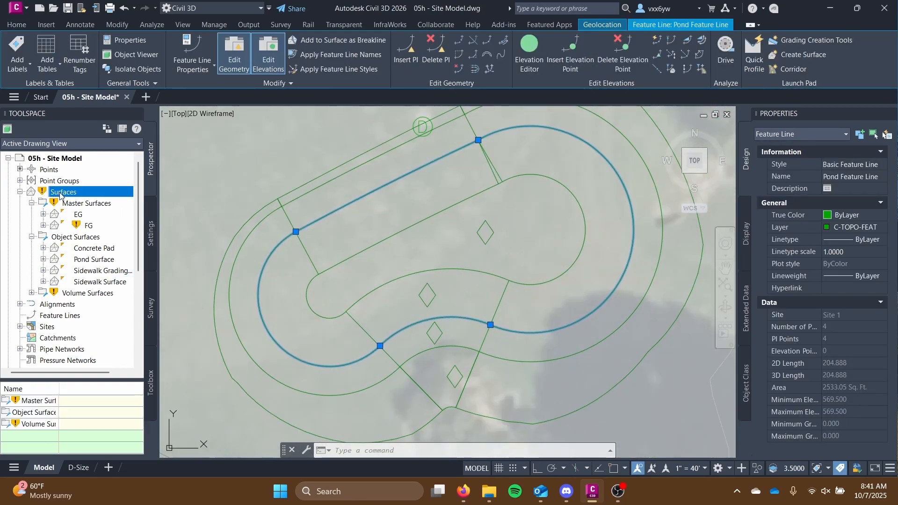
{"action": "right_click", "coordinate": [63, 192]}
{"action": "left_click", "coordinate": [93, 200]}
{"action": "left_click", "coordinate": [642, 208]}
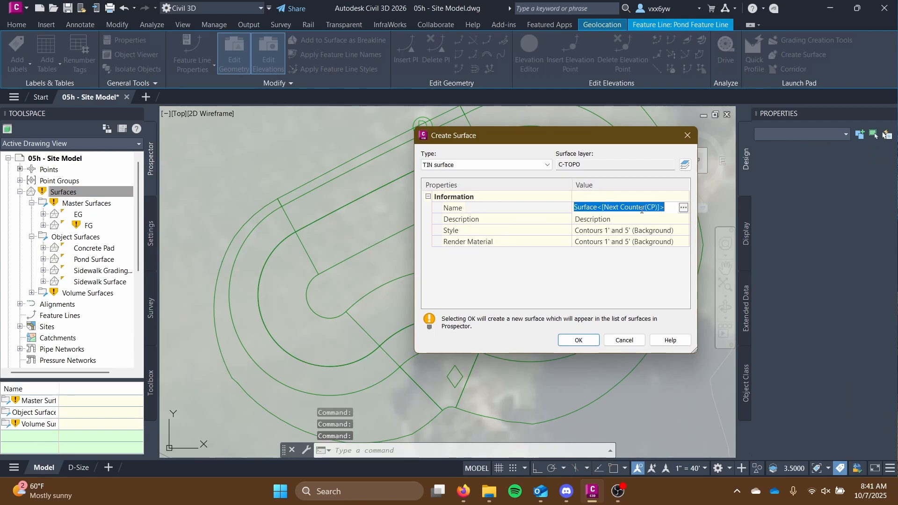
{"action": "type", "text": "Pond Water"}
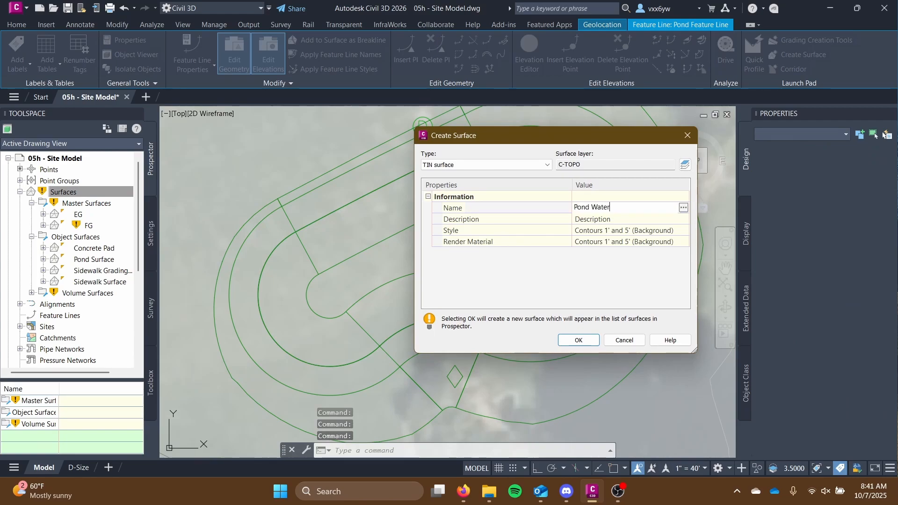
{"action": "key", "text": "Return"}
{"action": "left_click", "coordinate": [578, 340]}
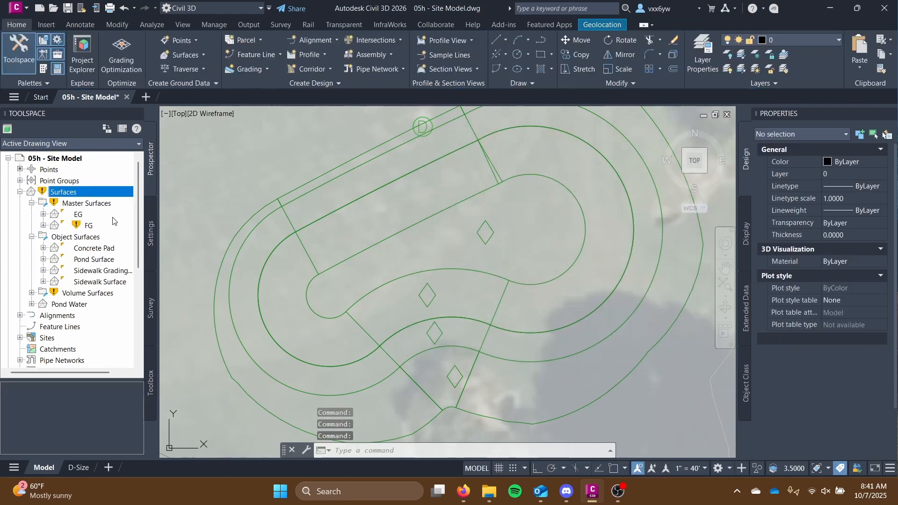
- Add the Pond Feature Line to the Pond Water surface definition as a Standard breakline described as Pond Water Surface Breakline
{"action": "left_click", "coordinate": [31, 305]}
{"action": "scroll", "coordinate": [54, 285], "scroll_direction": "down", "scroll_amount": 1}
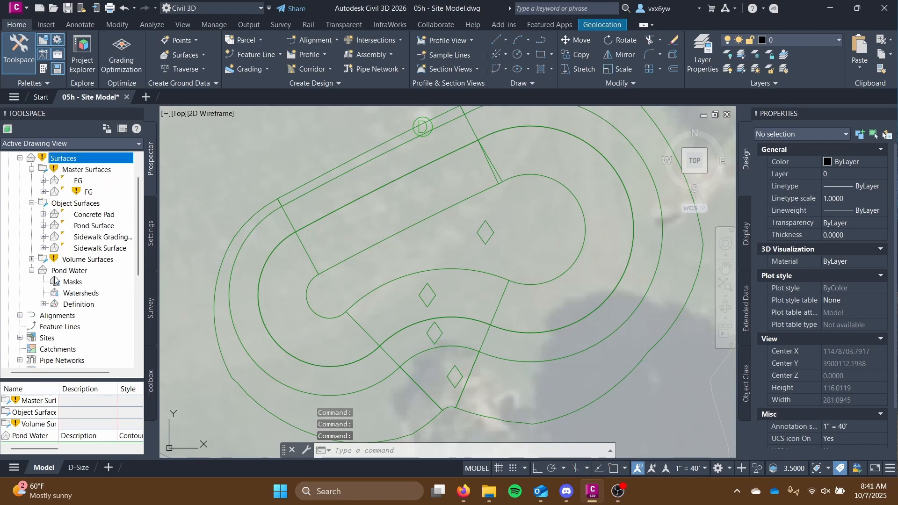
{"action": "left_click", "coordinate": [59, 286]}
{"action": "left_click", "coordinate": [75, 315]}
{"action": "left_click", "coordinate": [44, 304]}
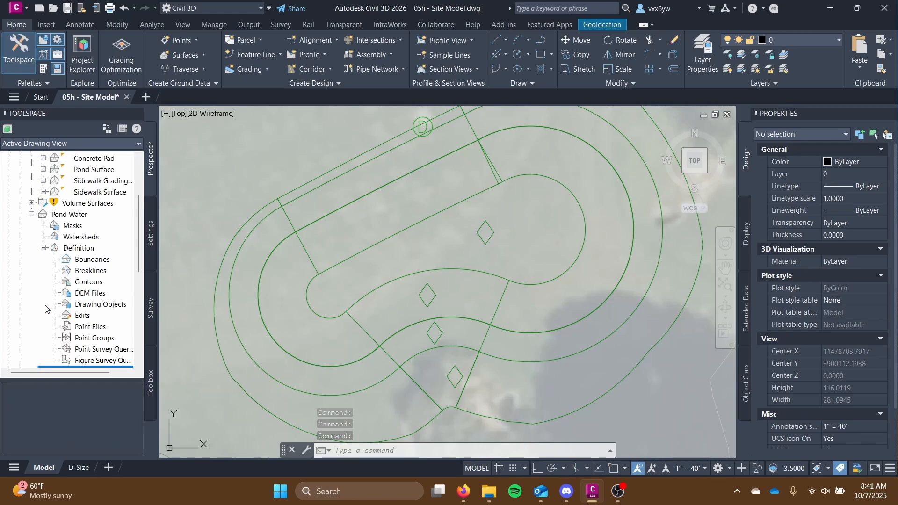
{"action": "scroll", "coordinate": [83, 283], "scroll_direction": "down", "scroll_amount": 1}
{"action": "left_click", "coordinate": [91, 237]}
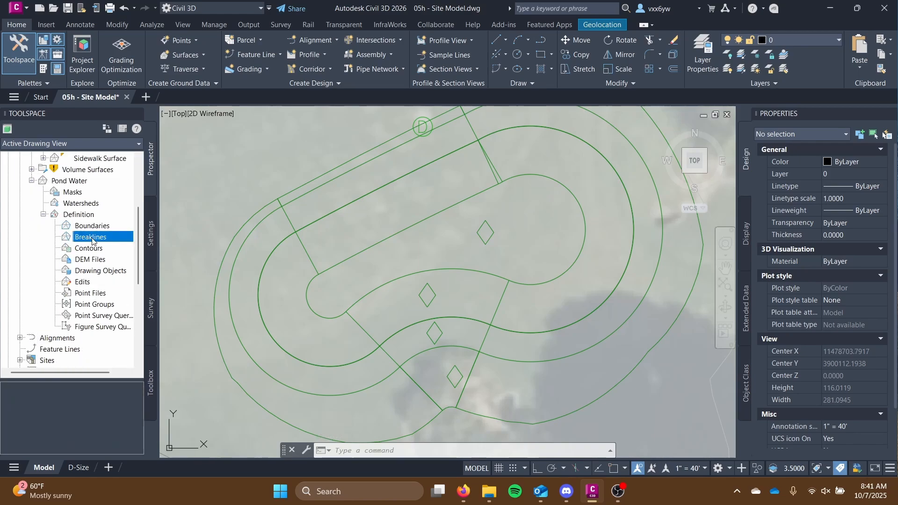
{"action": "left_click", "coordinate": [397, 336]}
{"action": "left_click", "coordinate": [399, 331]}
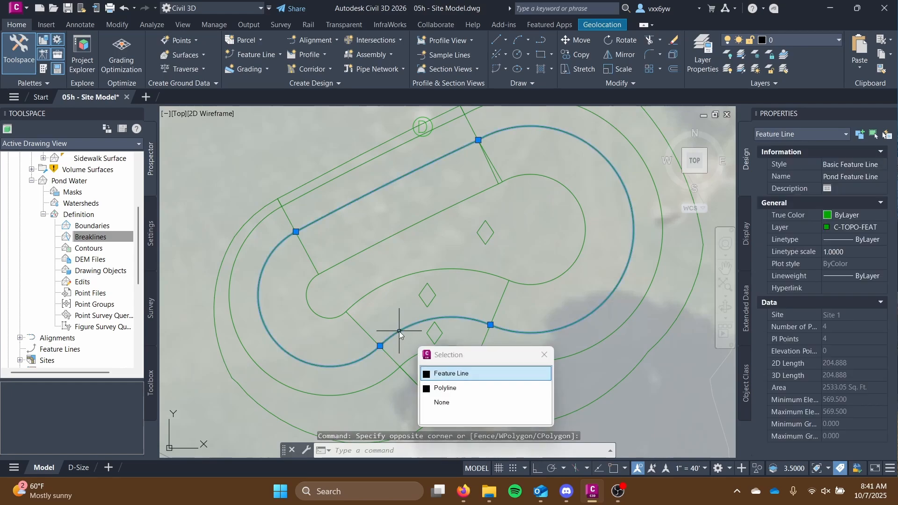
{"action": "left_click", "coordinate": [466, 373]}
{"action": "right_click", "coordinate": [101, 236]}
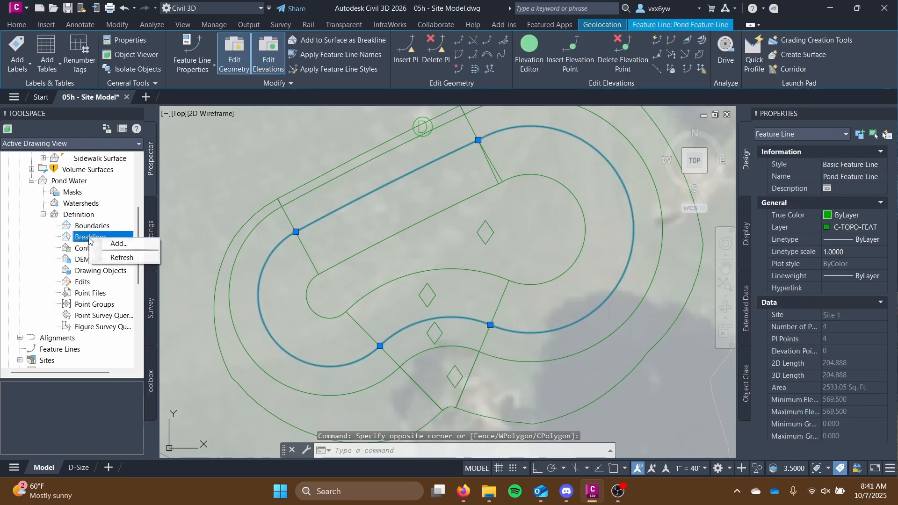
{"action": "left_click", "coordinate": [118, 241]}
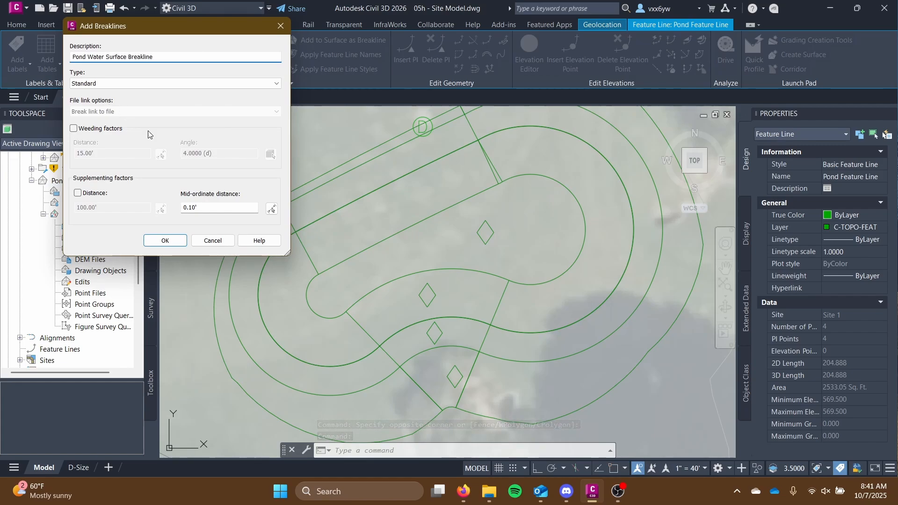
{"action": "left_click", "coordinate": [180, 240]}
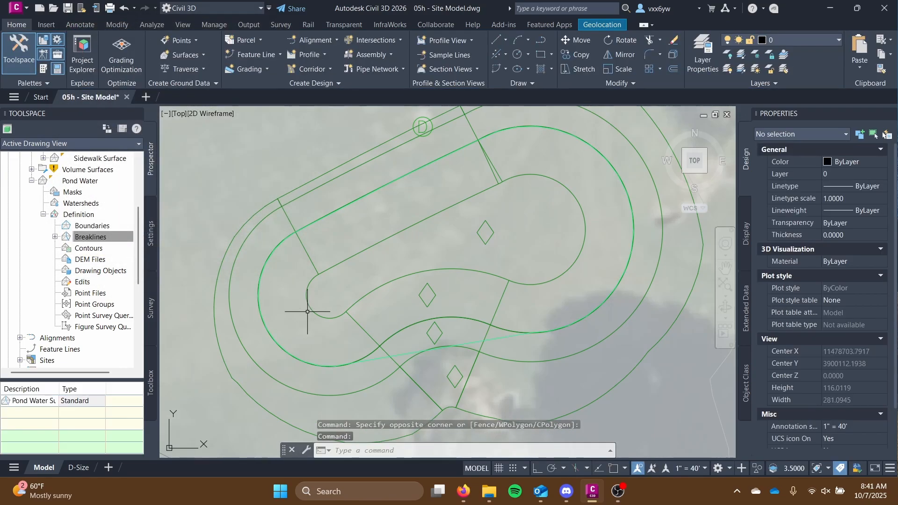
- Examine the Pond Water surface's breakline entry and its properties, and select the surface to check its outline in plan
{"action": "left_click", "coordinate": [55, 237]}
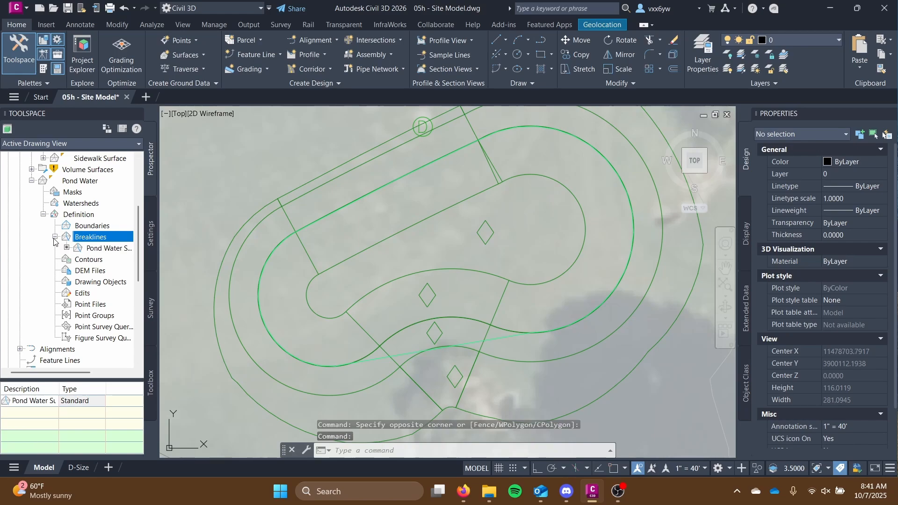
{"action": "left_click", "coordinate": [87, 250]}
{"action": "left_click", "coordinate": [86, 403]}
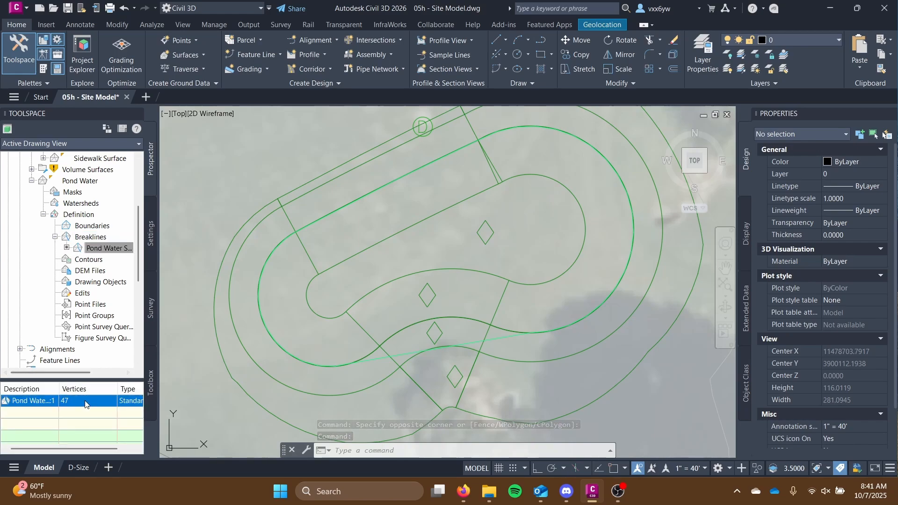
{"action": "right_click", "coordinate": [77, 181]}
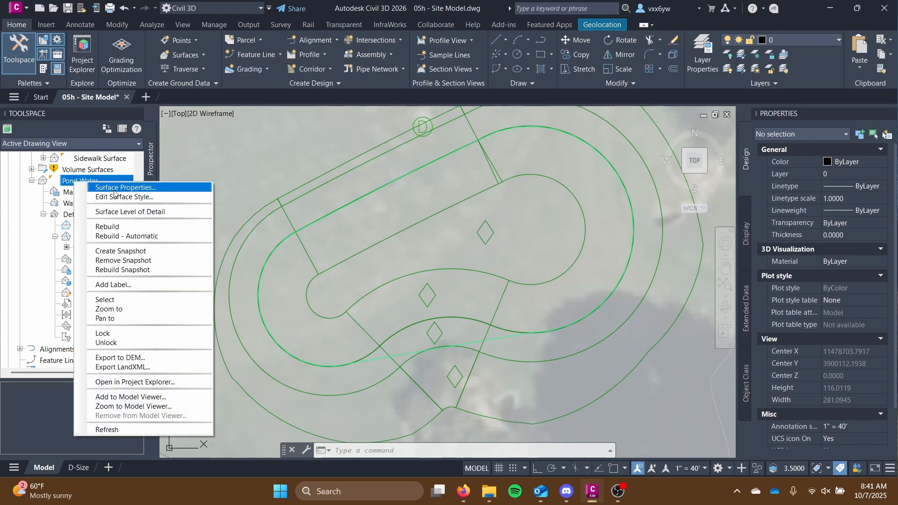
{"action": "left_click", "coordinate": [122, 299]}
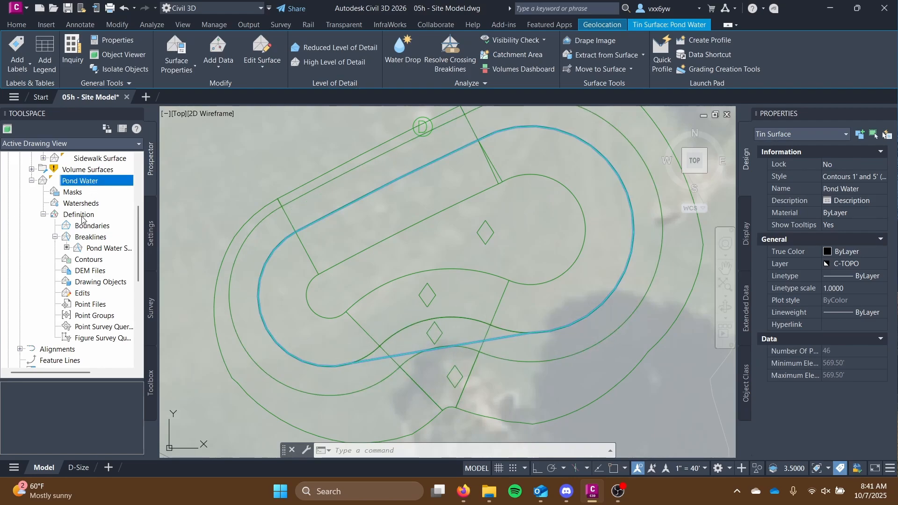
{"action": "right_click", "coordinate": [98, 249]}
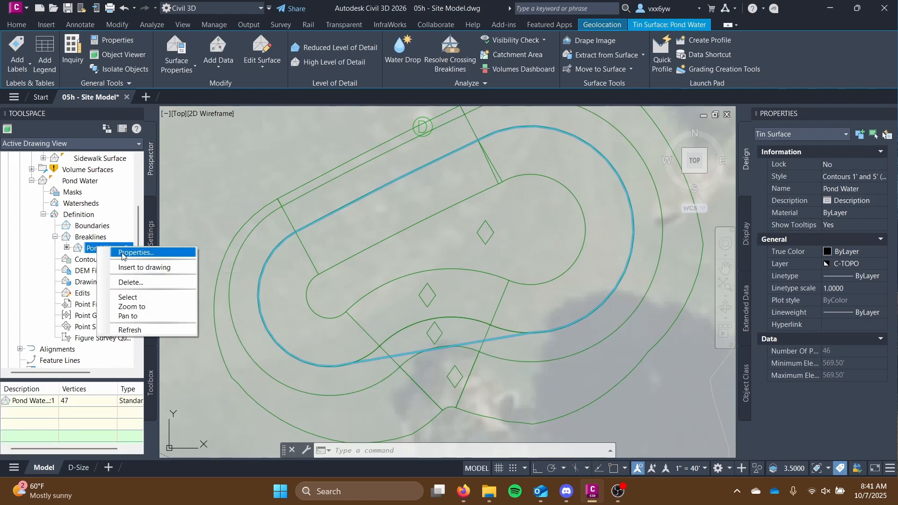
{"action": "left_click", "coordinate": [122, 253]}
{"action": "left_click", "coordinate": [167, 125]}
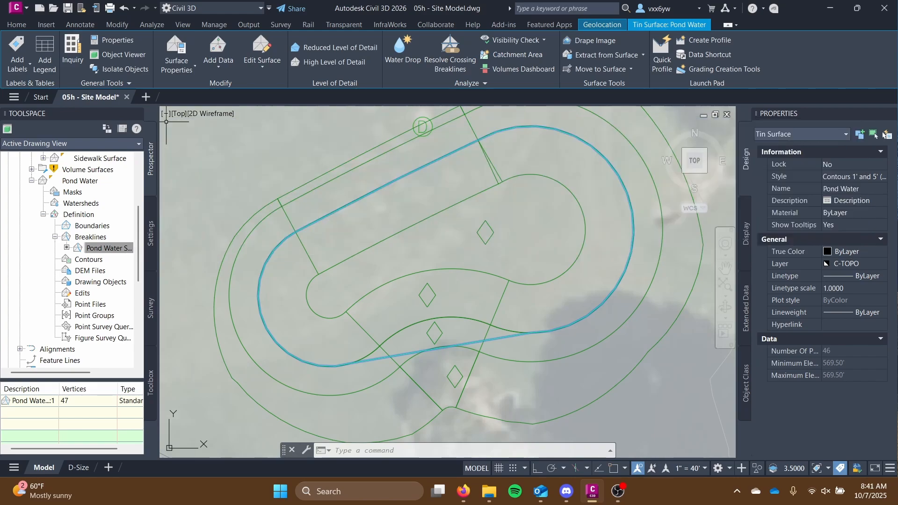
{"action": "right_click", "coordinate": [100, 251]}
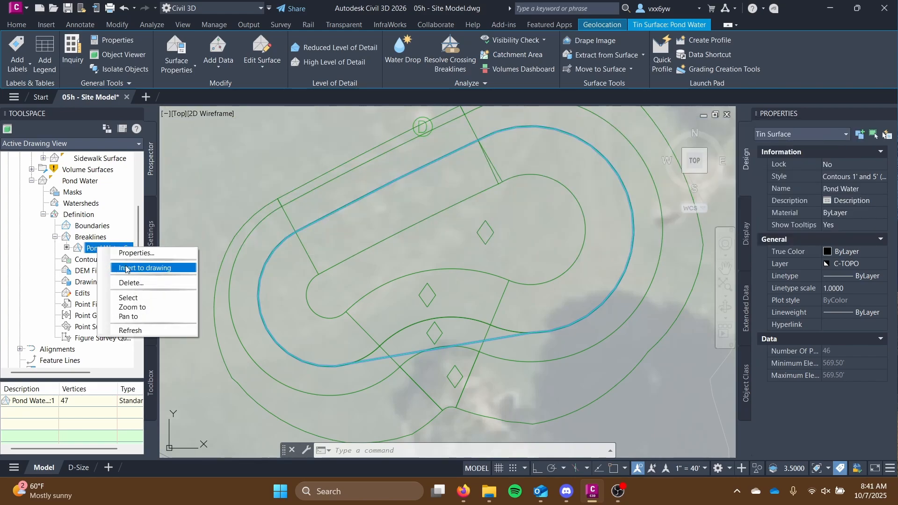
{"action": "right_click", "coordinate": [82, 238]}
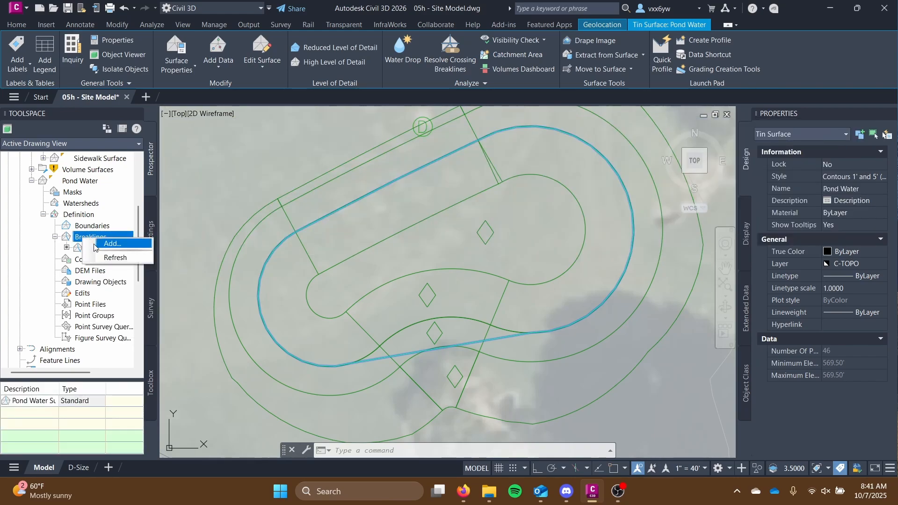
{"action": "left_click", "coordinate": [99, 249]}
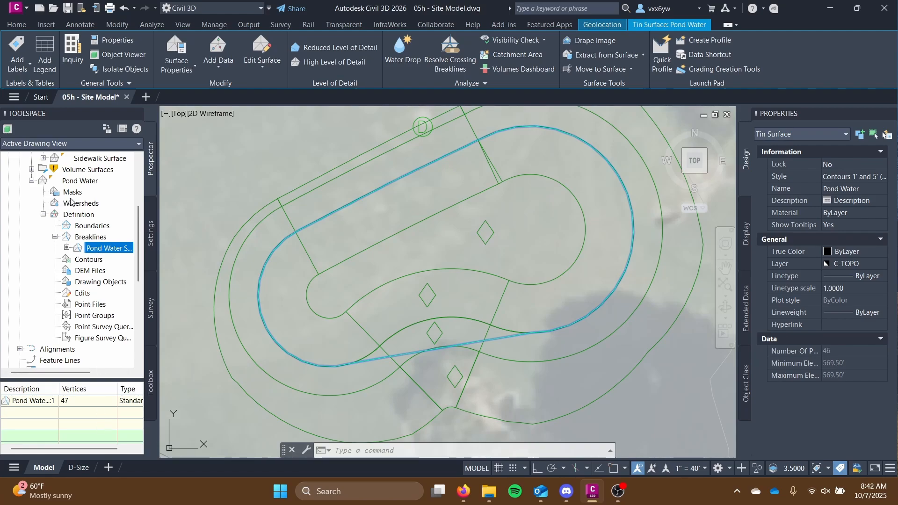
- View the Pond Water surface in the Model Viewer, orbit it to examine its shape, and close the viewer
{"action": "left_click", "coordinate": [79, 181]}
{"action": "right_click", "coordinate": [76, 186]}
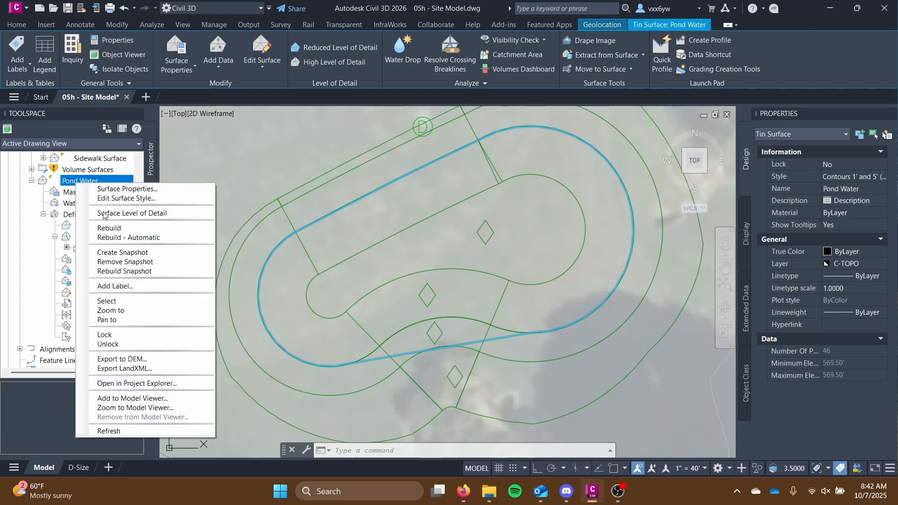
{"action": "left_click", "coordinate": [145, 398]}
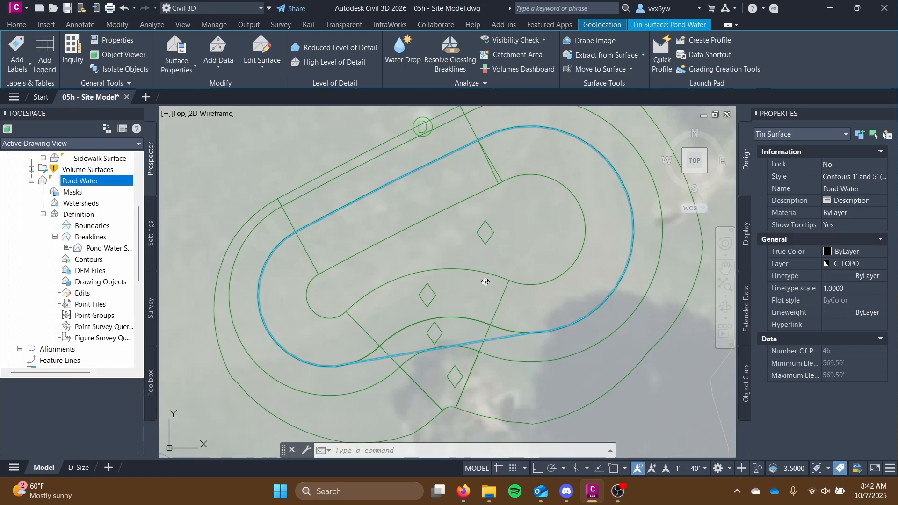
{"action": "left_click", "coordinate": [696, 123]}
{"action": "mouse_move", "coordinate": [536, 283]}
{"action": "left_mouse_down"}
{"action": "mouse_move", "coordinate": [441, 126]}
{"action": "mouse_move", "coordinate": [386, 162]}
{"action": "mouse_move", "coordinate": [530, 188]}
{"action": "mouse_move", "coordinate": [563, 206]}
{"action": "left_mouse_up"}
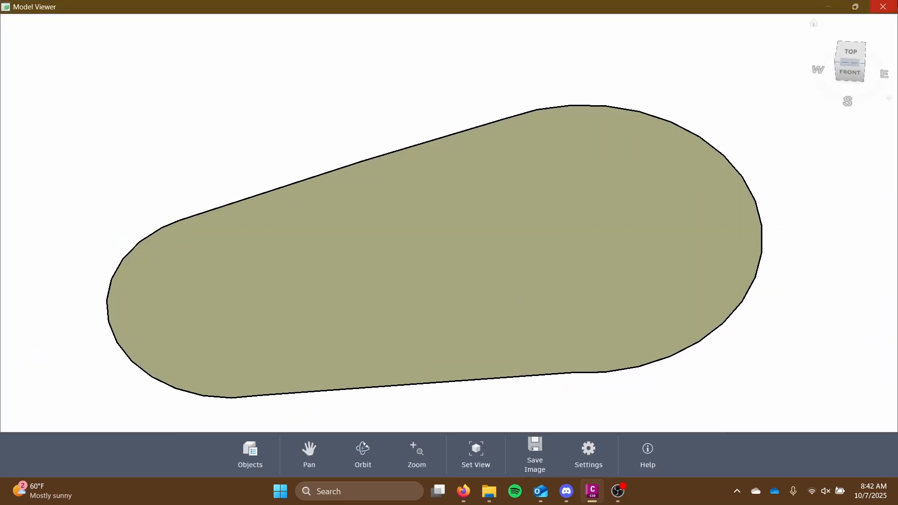
{"action": "left_click", "coordinate": [890, 6]}
- Assign the Murky River render material to the Pond Water surface
{"action": "right_click", "coordinate": [90, 184]}
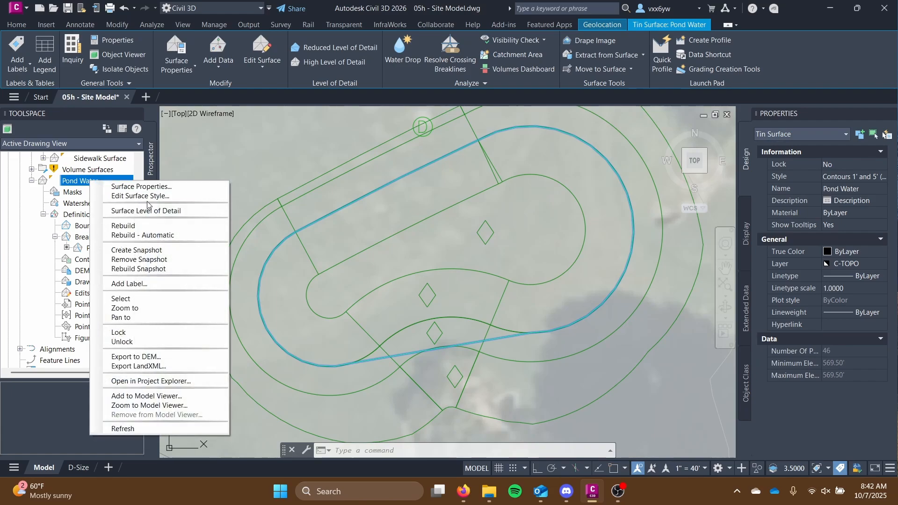
{"action": "left_click", "coordinate": [136, 187]}
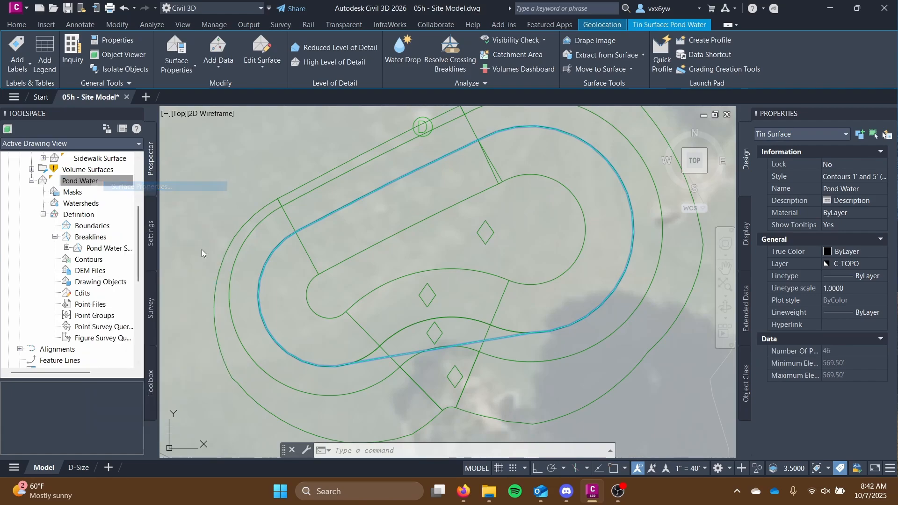
{"action": "left_click", "coordinate": [347, 254]}
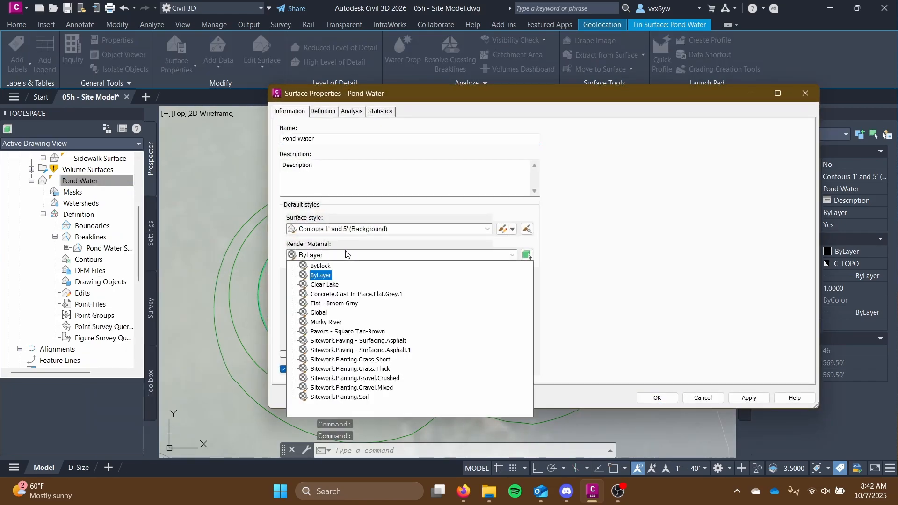
{"action": "left_click", "coordinate": [325, 323]}
{"action": "left_click", "coordinate": [748, 398]}
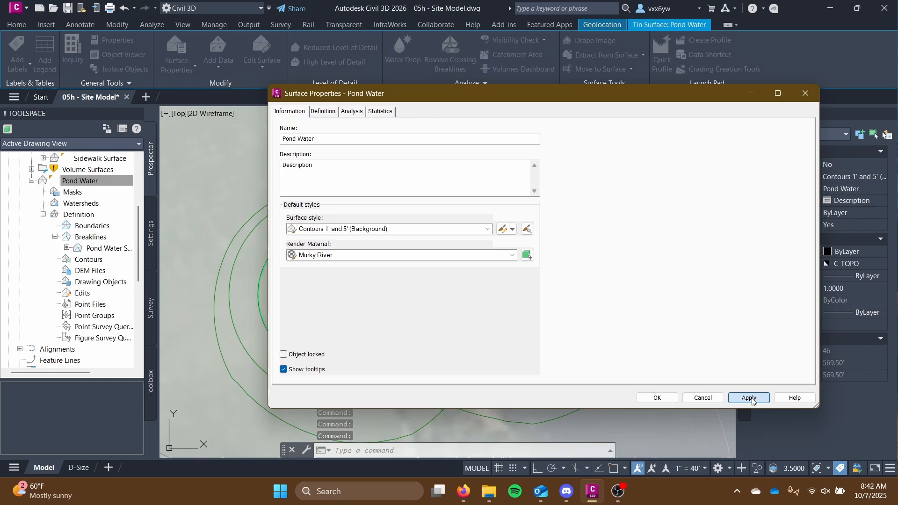
{"action": "left_click", "coordinate": [656, 398]}
- Inspect the Pond Water surface in the Model Viewer, orbit it, check the available visual styles, and close the viewer
{"action": "right_click", "coordinate": [81, 182]}
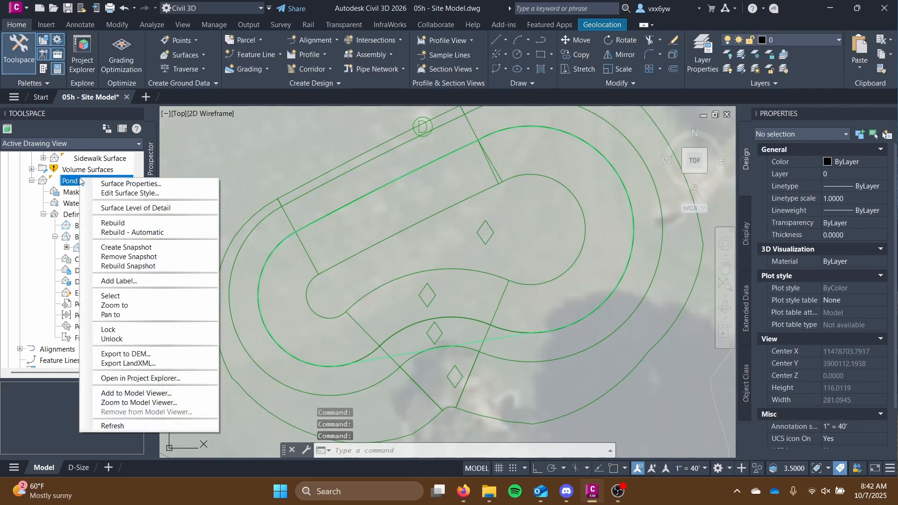
{"action": "left_click", "coordinate": [187, 393]}
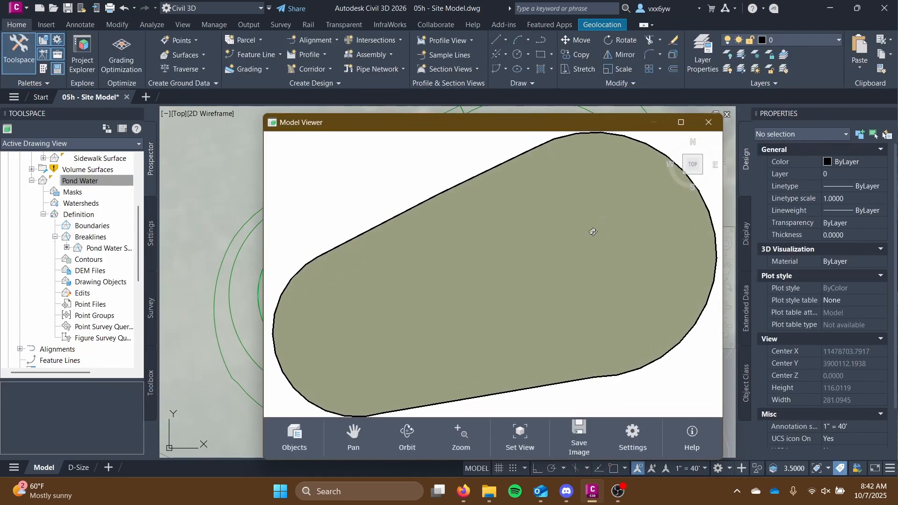
{"action": "left_click_drag", "start_coordinate": [547, 331], "coordinate": [580, 240]}
{"action": "left_click", "coordinate": [632, 434]}
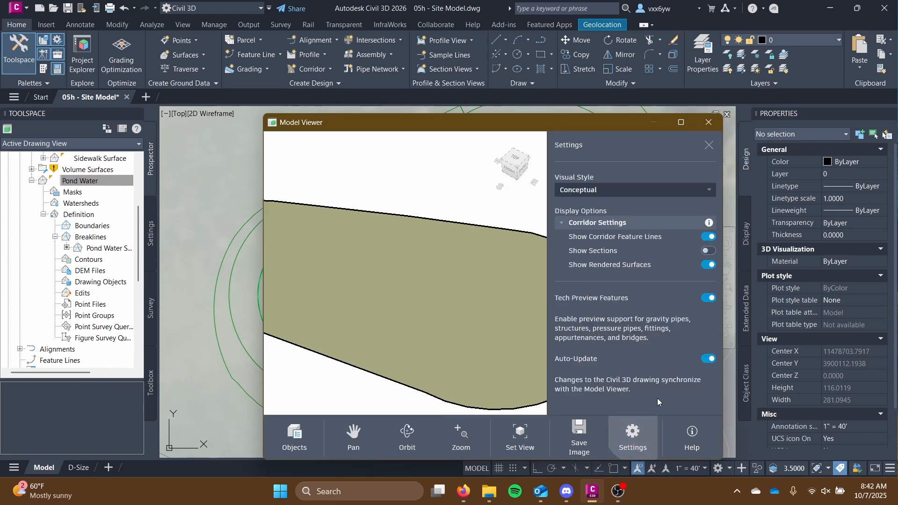
{"action": "left_click", "coordinate": [618, 190]}
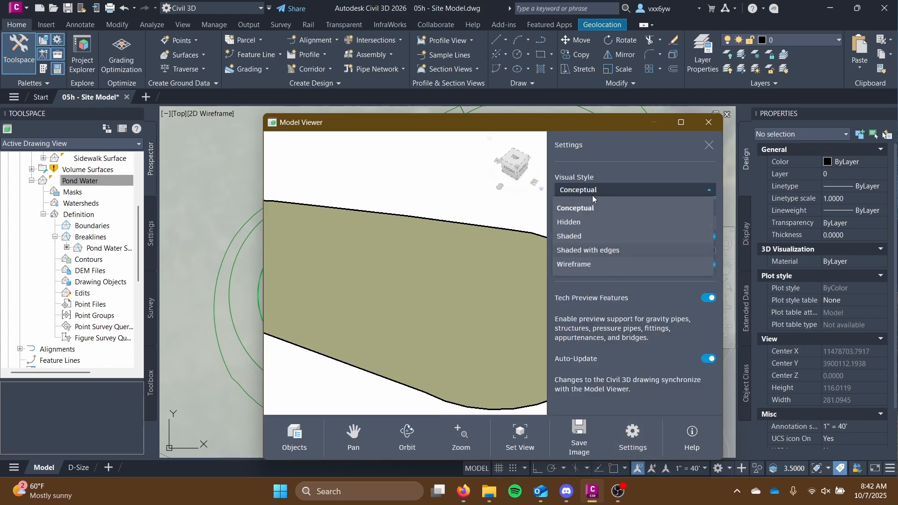
{"action": "left_click", "coordinate": [708, 123]}
- Select the Pond Water surface and examine its material in the Object Viewer from a tilted 3D angle, closing the viewer when finished
{"action": "right_click", "coordinate": [92, 184]}
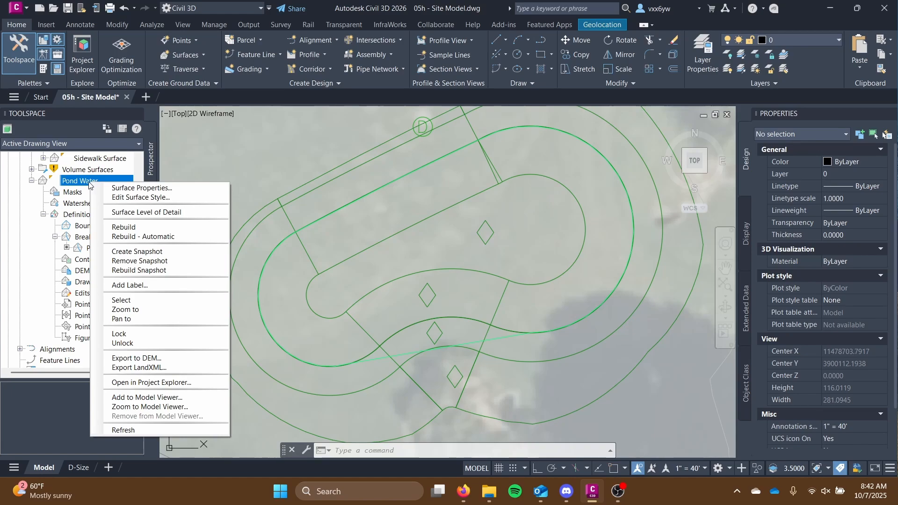
{"action": "left_click", "coordinate": [88, 183]}
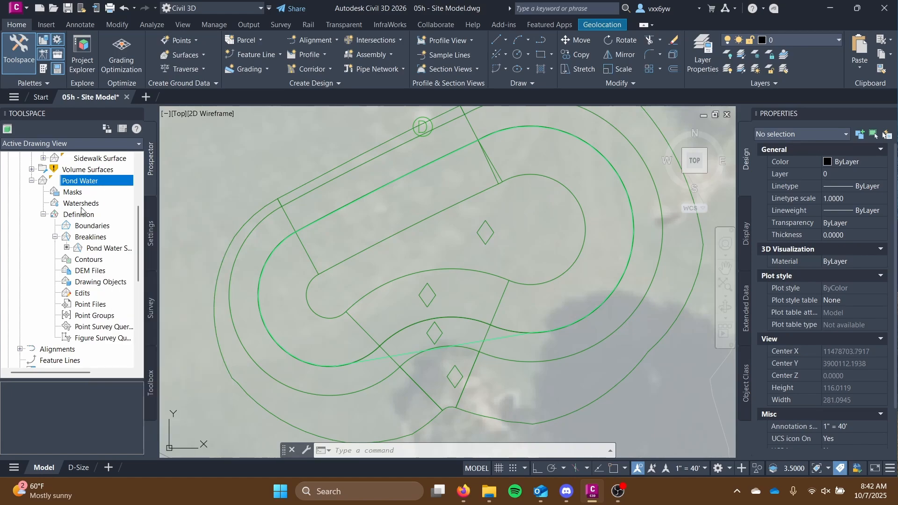
{"action": "right_click", "coordinate": [85, 182]}
{"action": "left_click", "coordinate": [116, 297]}
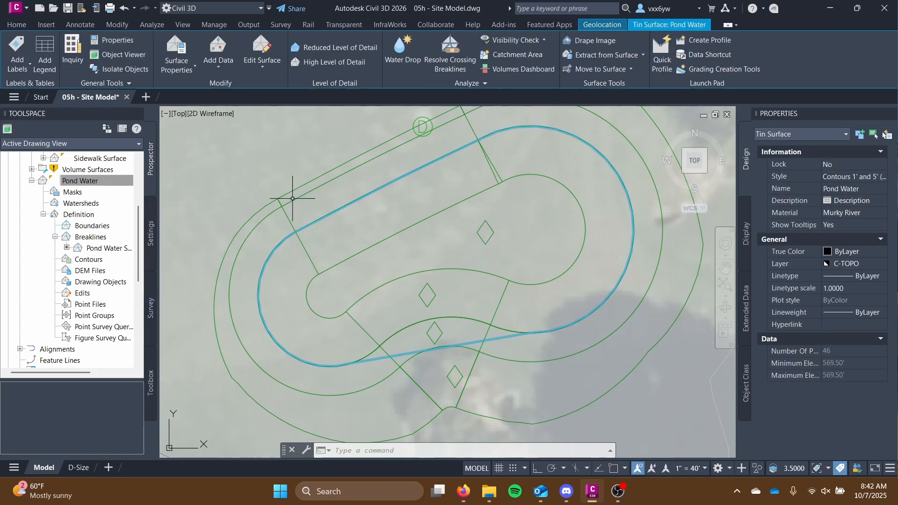
{"action": "left_click", "coordinate": [118, 56]}
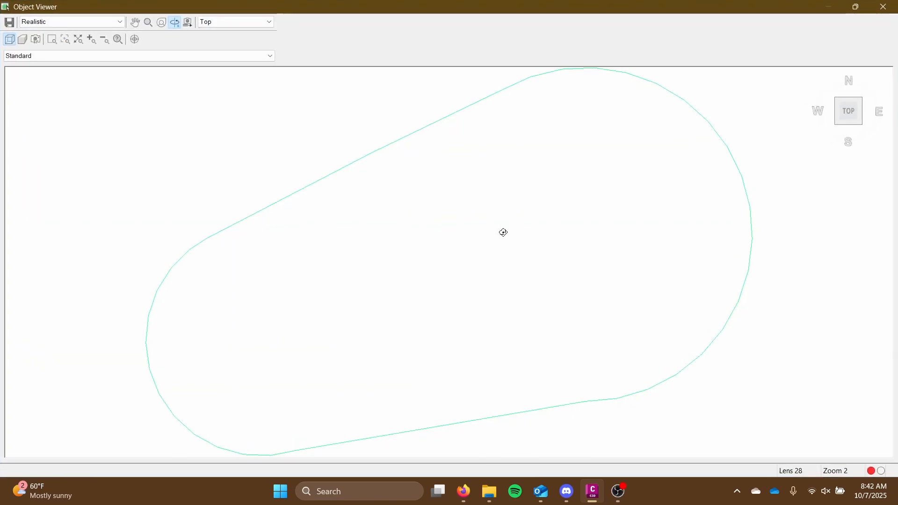
{"action": "left_click", "coordinate": [864, 125]}
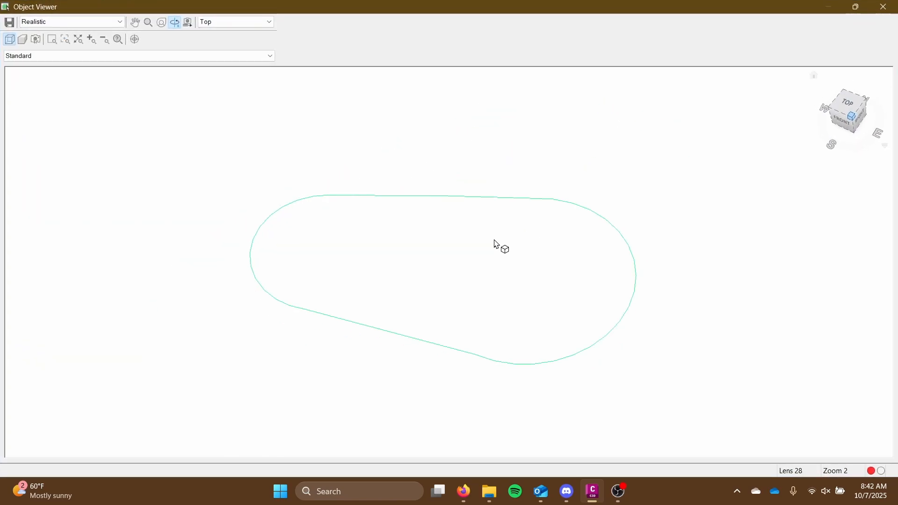
{"action": "scroll", "coordinate": [487, 285], "scroll_direction": "up", "scroll_amount": 5}
{"action": "left_click_drag", "start_coordinate": [487, 285], "coordinate": [738, 96]}
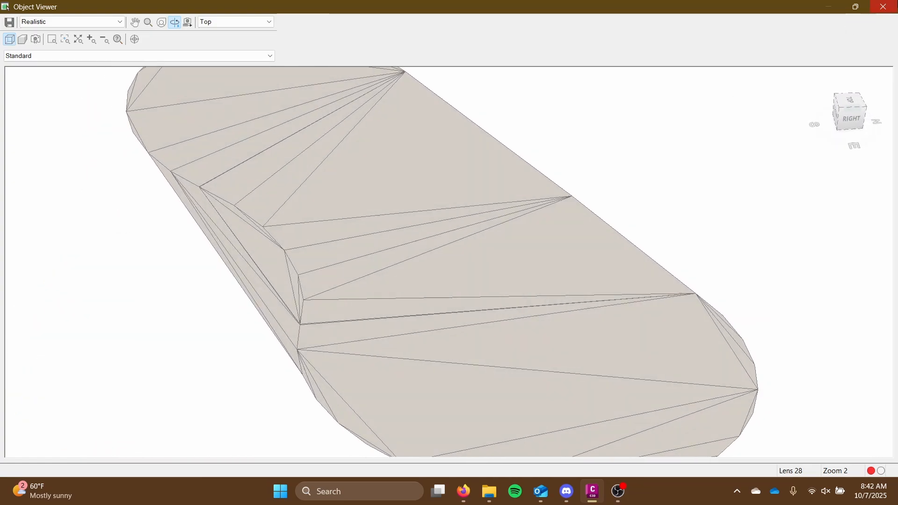
{"action": "left_click", "coordinate": [883, 6]}
- Change the Pond Water surface's render material to Clear Lake
{"action": "right_click", "coordinate": [83, 184]}
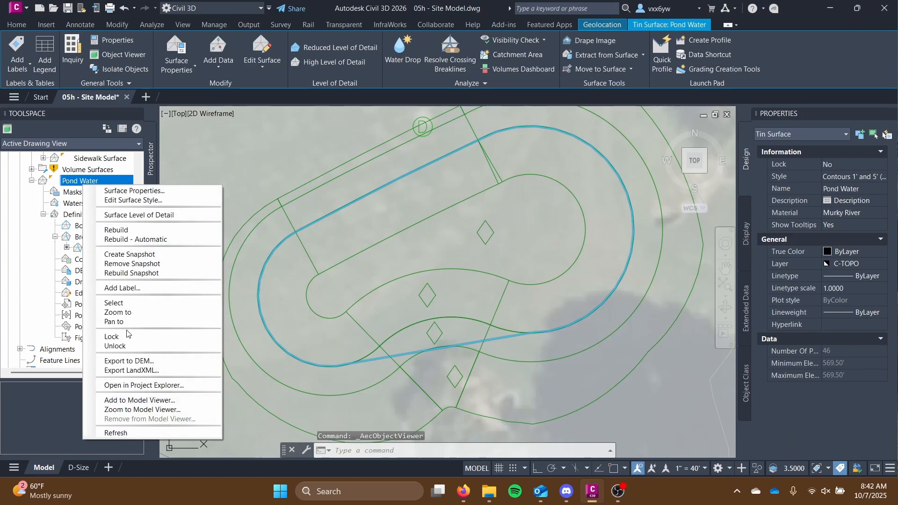
{"action": "left_click", "coordinate": [135, 190]}
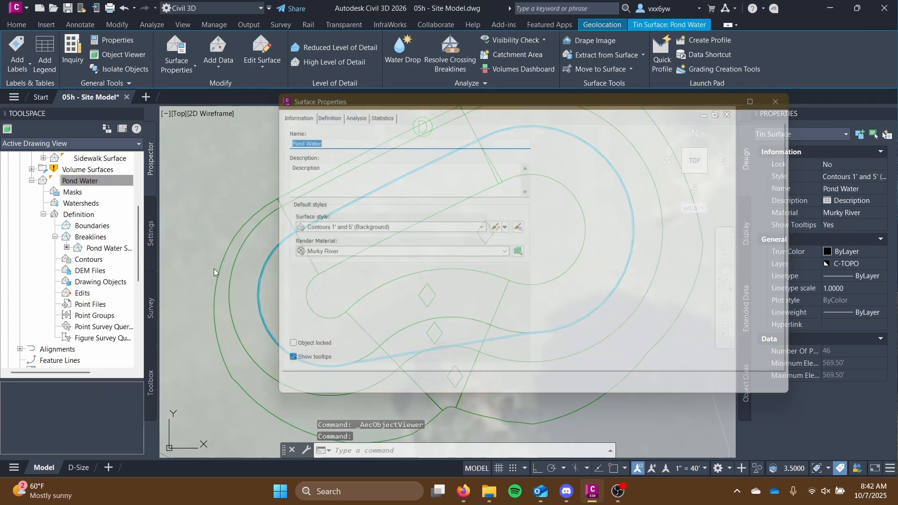
{"action": "left_click", "coordinate": [344, 255]}
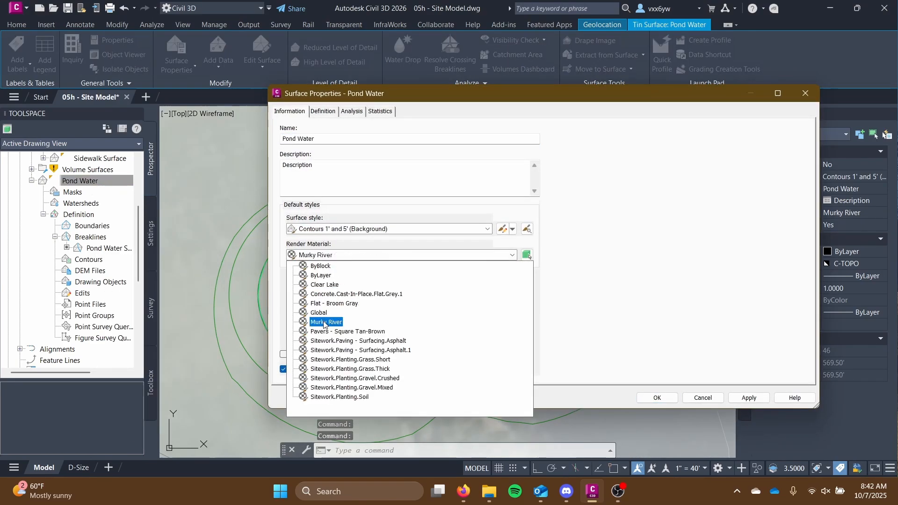
{"action": "left_click", "coordinate": [324, 285]}
{"action": "left_click", "coordinate": [748, 398]}
{"action": "left_click", "coordinate": [657, 398]}
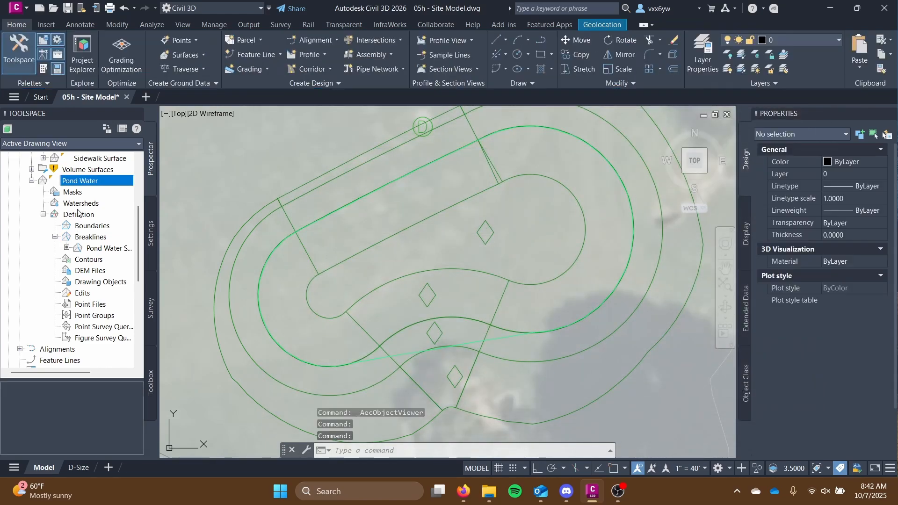
- Select the Pond Water surface again and check the Clear Lake material in the Object Viewer by orbiting it, closing the viewer when finished
{"action": "right_click", "coordinate": [90, 181]}
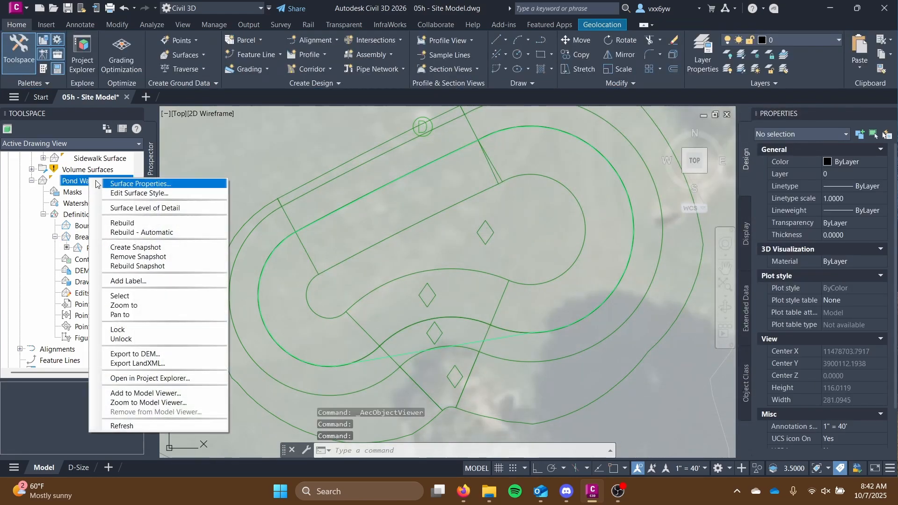
{"action": "left_click", "coordinate": [121, 296]}
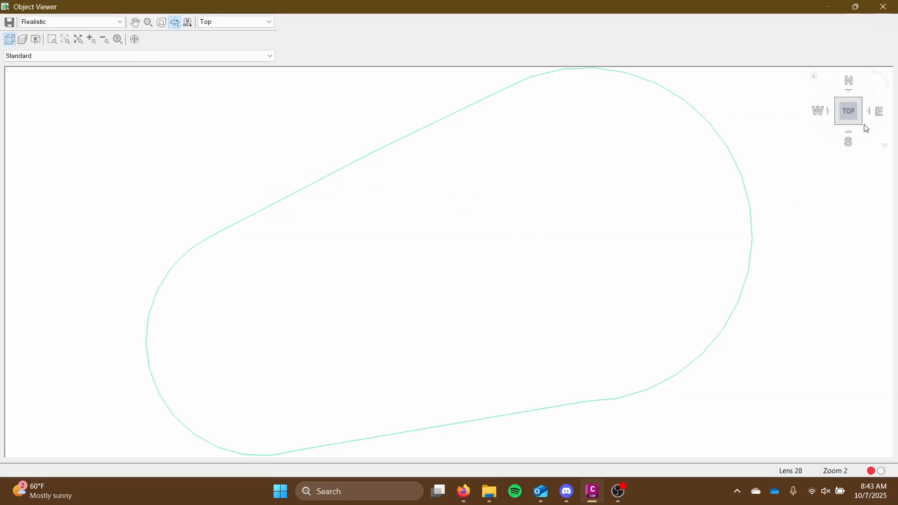
{"action": "left_click", "coordinate": [862, 128]}
{"action": "scroll", "coordinate": [488, 267], "scroll_direction": "up", "scroll_amount": 5}
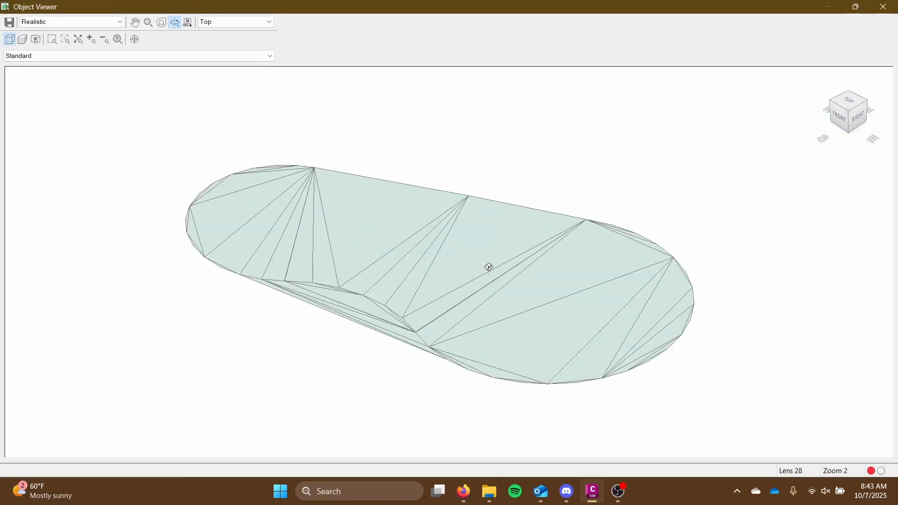
{"action": "left_click_drag", "start_coordinate": [472, 263], "coordinate": [418, 285]}
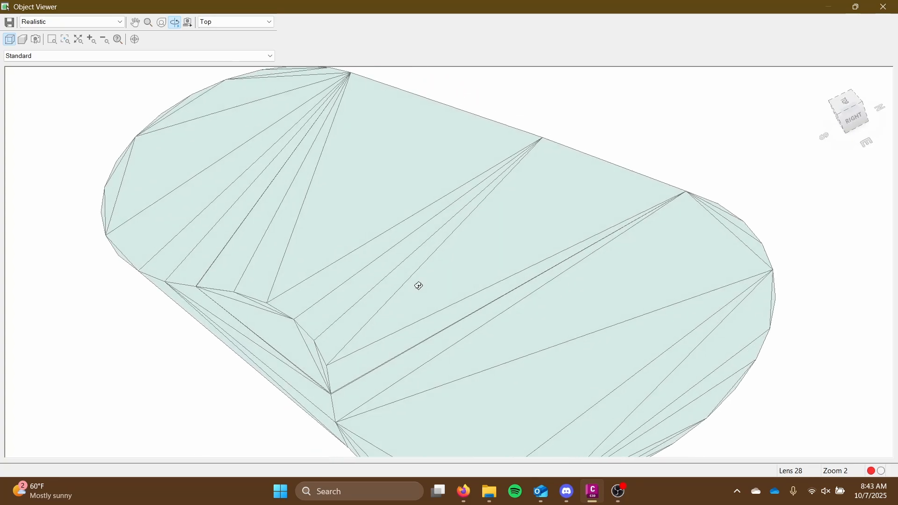
{"action": "scroll", "coordinate": [419, 285], "scroll_direction": "down", "scroll_amount": 5}
{"action": "left_click", "coordinate": [883, 6]}
- Collapse the Pond Water surface's branch and highlight Pond Water in the surfaces list
{"action": "scroll", "coordinate": [514, 210], "scroll_direction": "down", "scroll_amount": 3}
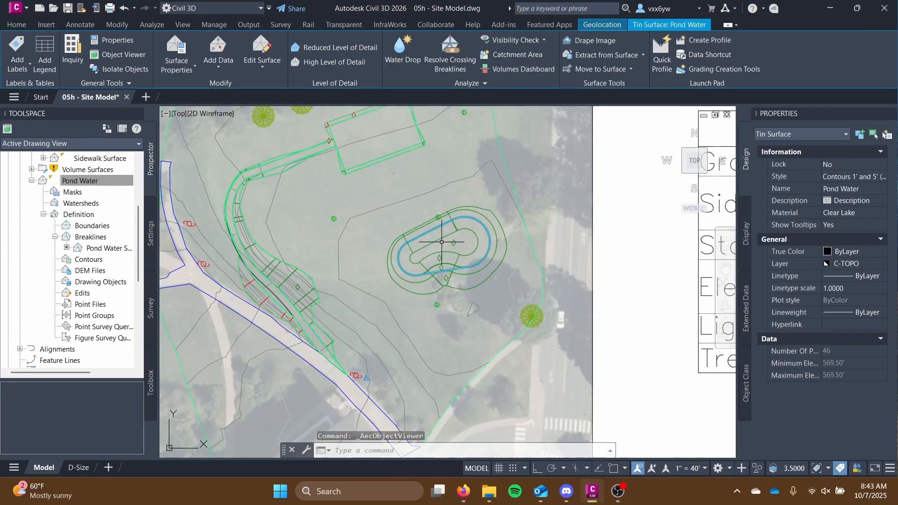
{"action": "scroll", "coordinate": [538, 223], "scroll_direction": "up", "scroll_amount": 3}
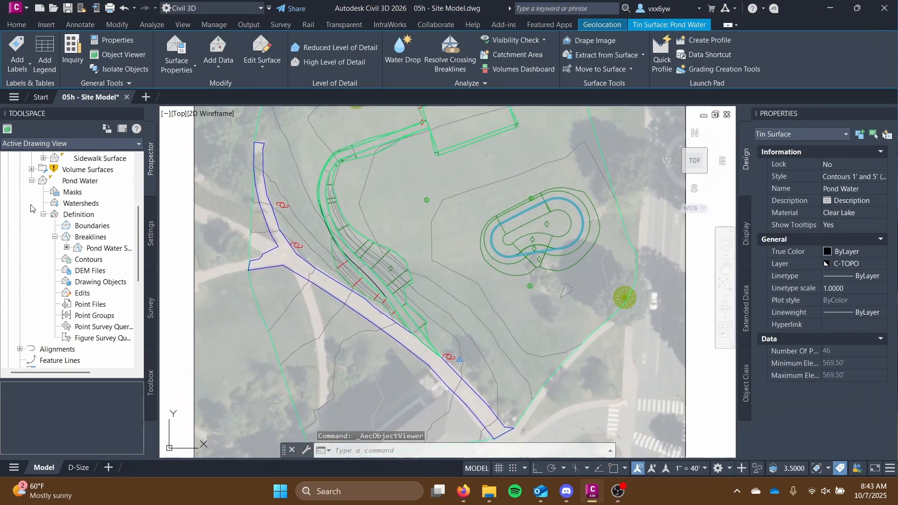
{"action": "left_click", "coordinate": [32, 180]}
{"action": "scroll", "coordinate": [75, 208], "scroll_direction": "up", "scroll_amount": 4}
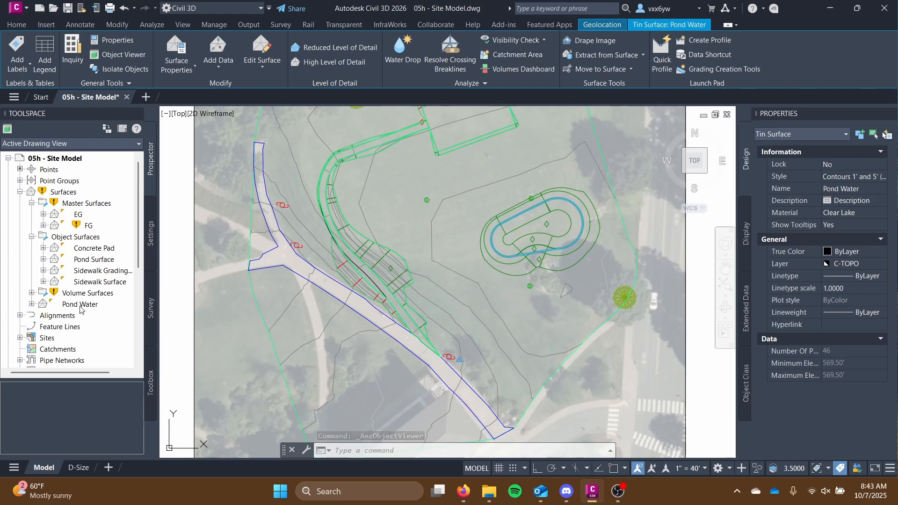
{"action": "left_click", "coordinate": [99, 282]}
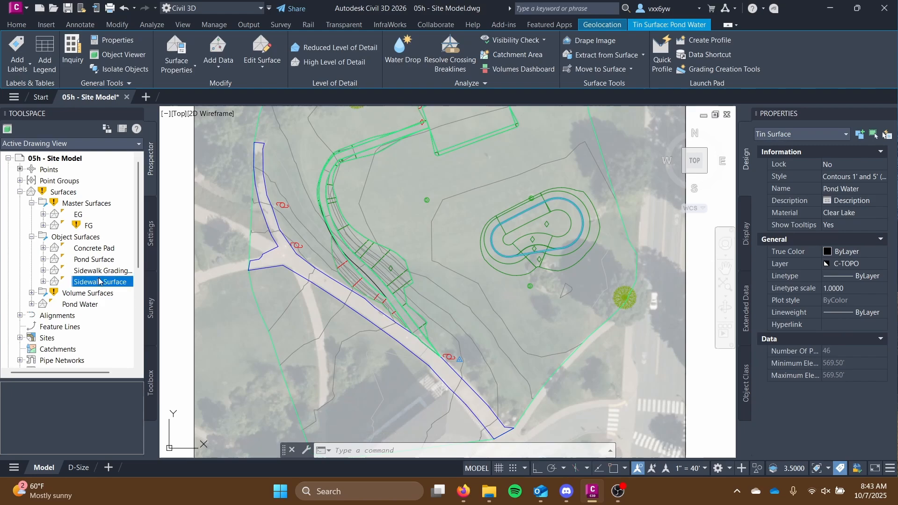
{"action": "left_click", "coordinate": [87, 304]}
- Add the contoured ground surface and the curved sidewalk's surfaces and feature line in plan to the current selection
{"action": "scroll", "coordinate": [283, 219], "scroll_direction": "down", "scroll_amount": 2}
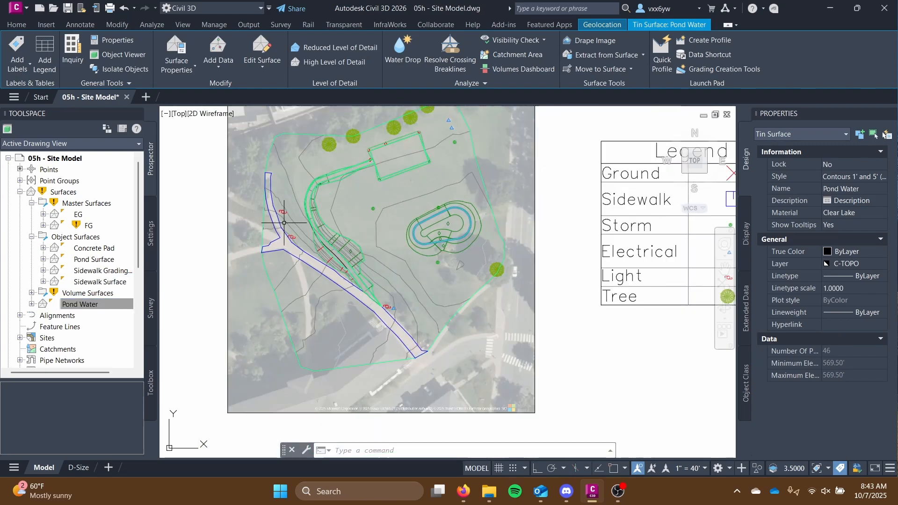
{"action": "middle_click_drag", "start_coordinate": [283, 220], "coordinate": [290, 241]}
{"action": "left_click", "coordinate": [271, 238]}
{"action": "scroll", "coordinate": [291, 238], "scroll_direction": "up", "scroll_amount": 4}
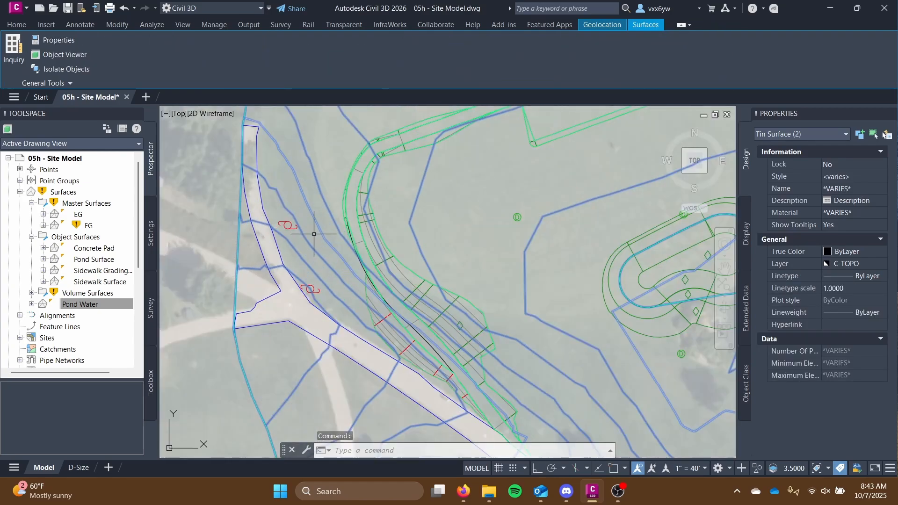
{"action": "left_click", "coordinate": [350, 223]}
{"action": "left_click", "coordinate": [389, 280]}
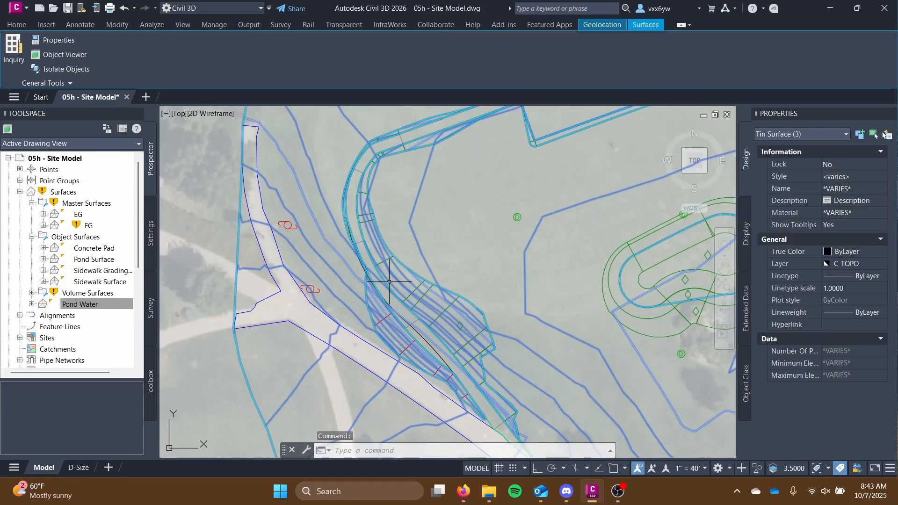
{"action": "left_click", "coordinate": [388, 302]}
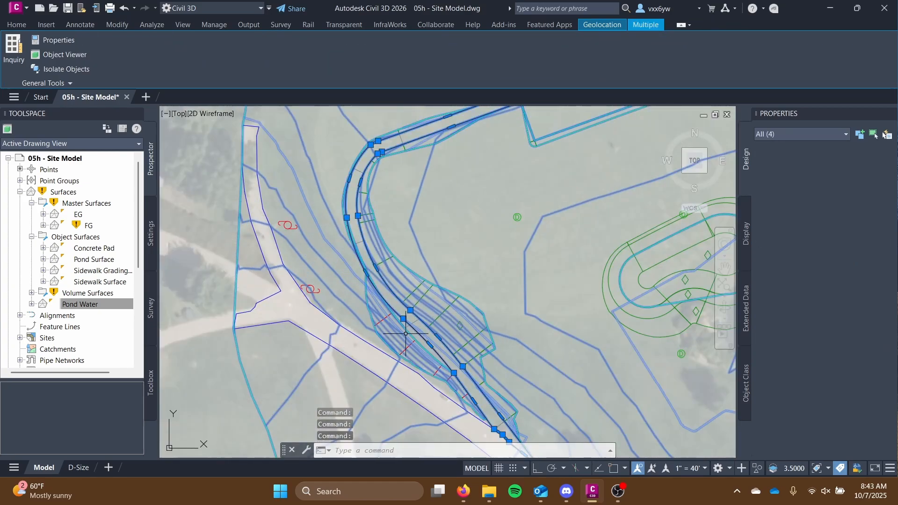
{"action": "left_click", "coordinate": [411, 333]}
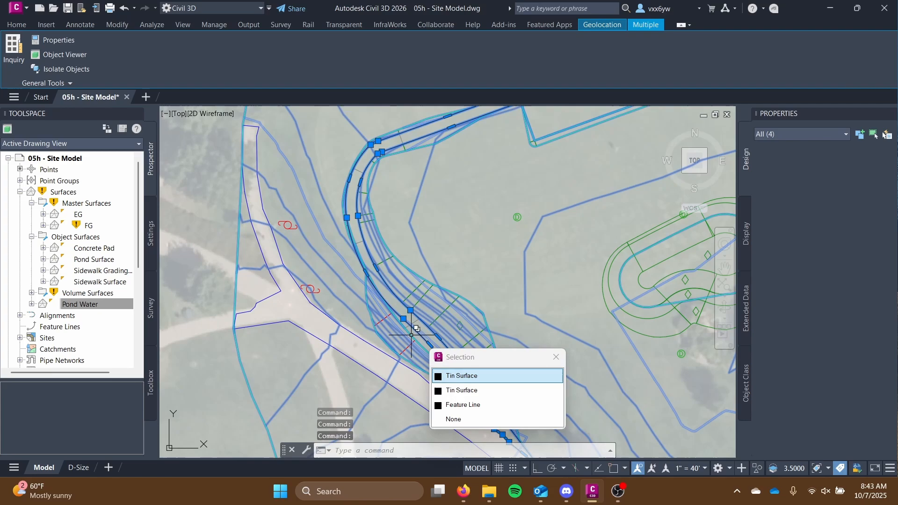
{"action": "left_click", "coordinate": [472, 391]}
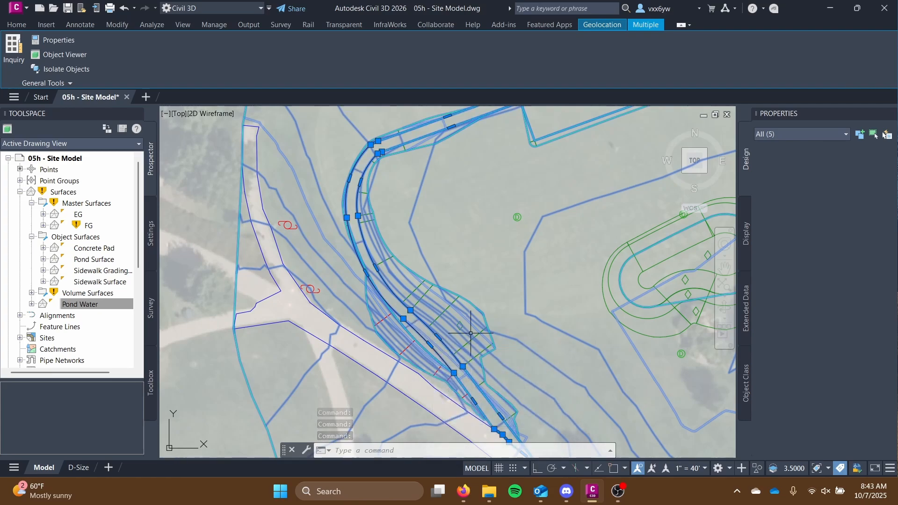
- Add the rectangular concrete pad's surface and outline objects to the selection and dismiss the quick properties palette
{"action": "middle_click_drag", "start_coordinate": [469, 327], "coordinate": [311, 391]}
{"action": "left_click", "coordinate": [377, 198]}
{"action": "left_click", "coordinate": [377, 199]}
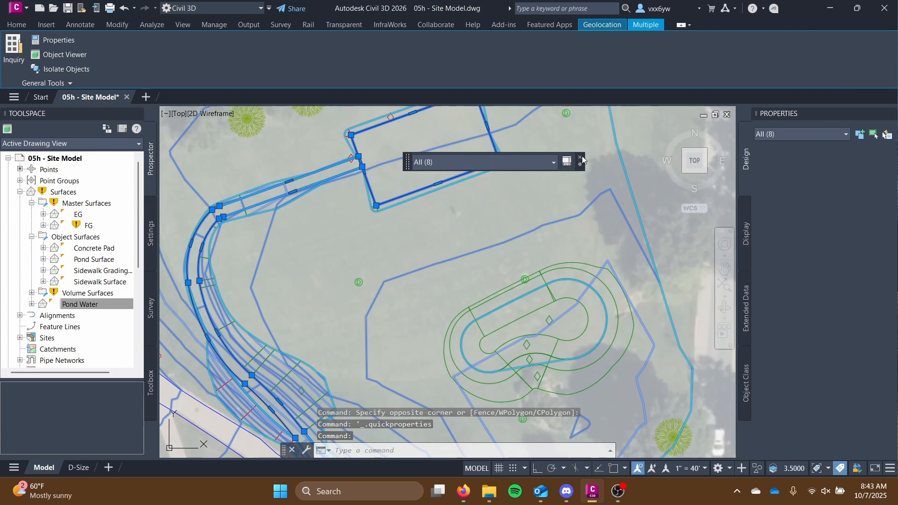
{"action": "left_click", "coordinate": [580, 157]}
{"action": "left_click", "coordinate": [479, 169]}
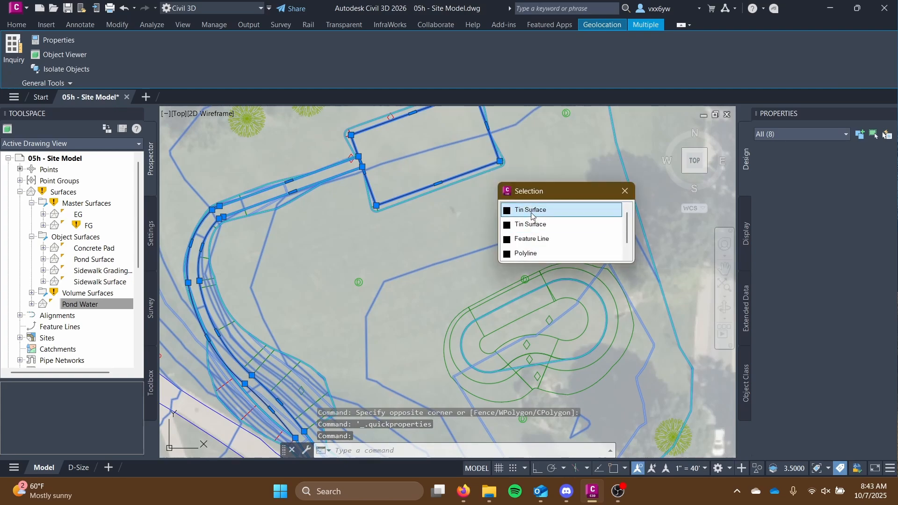
{"action": "left_click", "coordinate": [545, 208]}
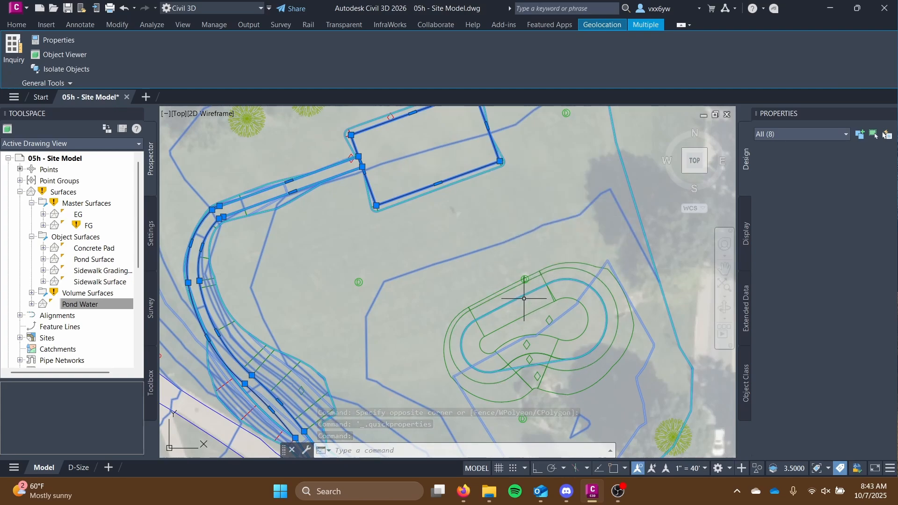
- Add the pond's water surface, its outer surface and its grading objects to the current selection
{"action": "left_click", "coordinate": [524, 298]}
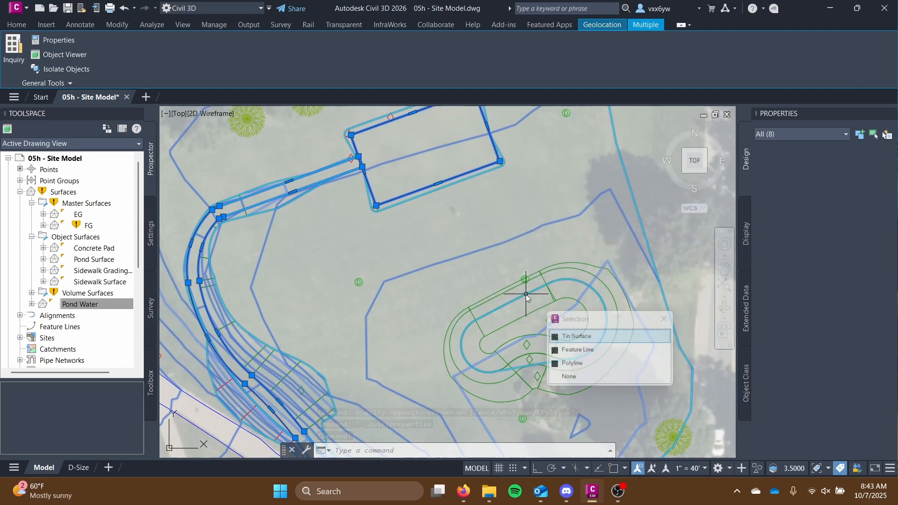
{"action": "left_click", "coordinate": [566, 339]}
{"action": "left_click", "coordinate": [493, 293]}
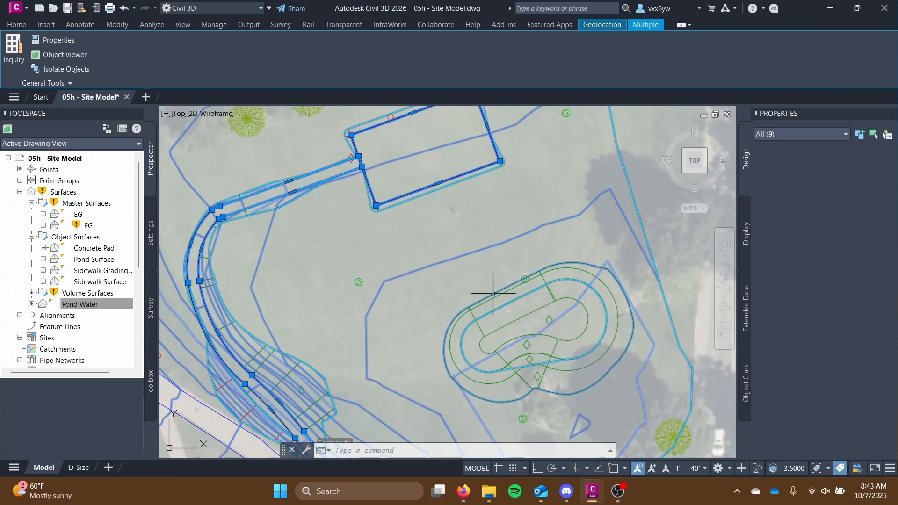
{"action": "left_click", "coordinate": [477, 305]}
{"action": "left_click", "coordinate": [525, 348]}
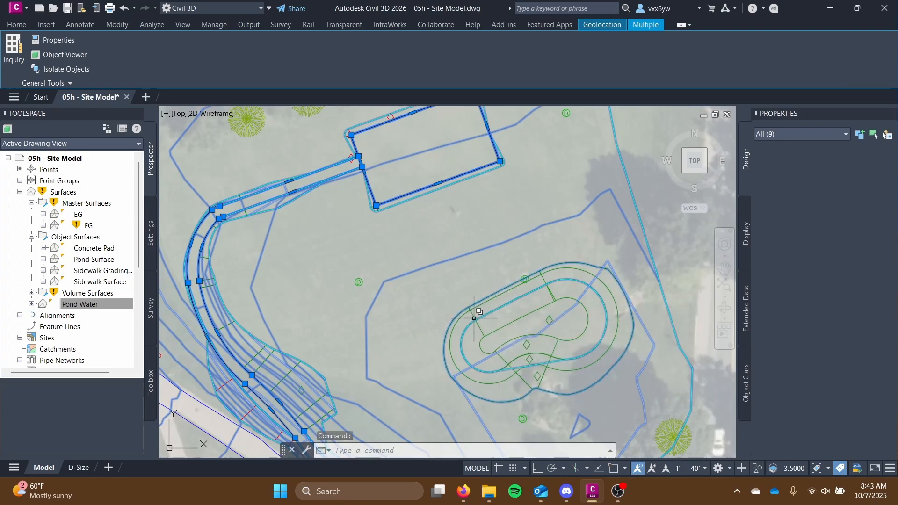
{"action": "left_click", "coordinate": [474, 315]}
{"action": "left_click", "coordinate": [526, 382]}
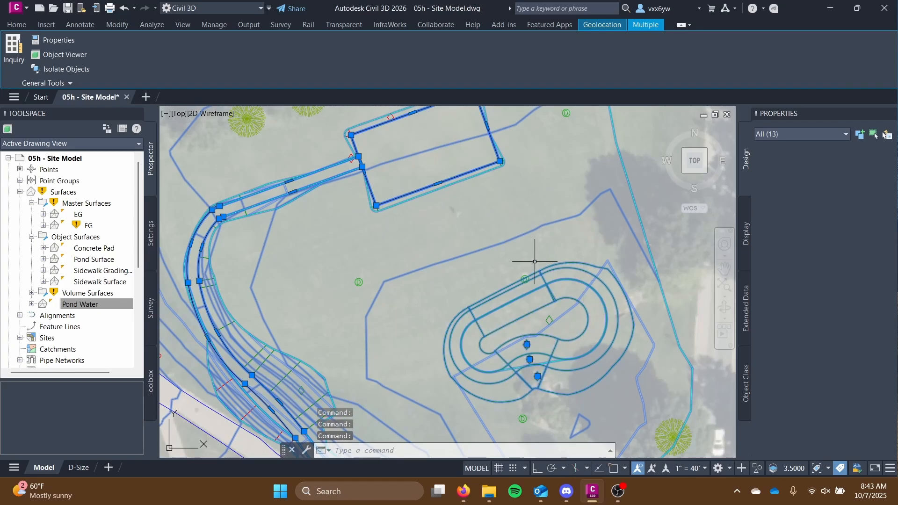
- Open all selected objects in the Object Viewer and switch to the southeast isometric view
{"action": "scroll", "coordinate": [468, 294], "scroll_direction": "down", "scroll_amount": 4}
{"action": "right_click", "coordinate": [446, 279]}
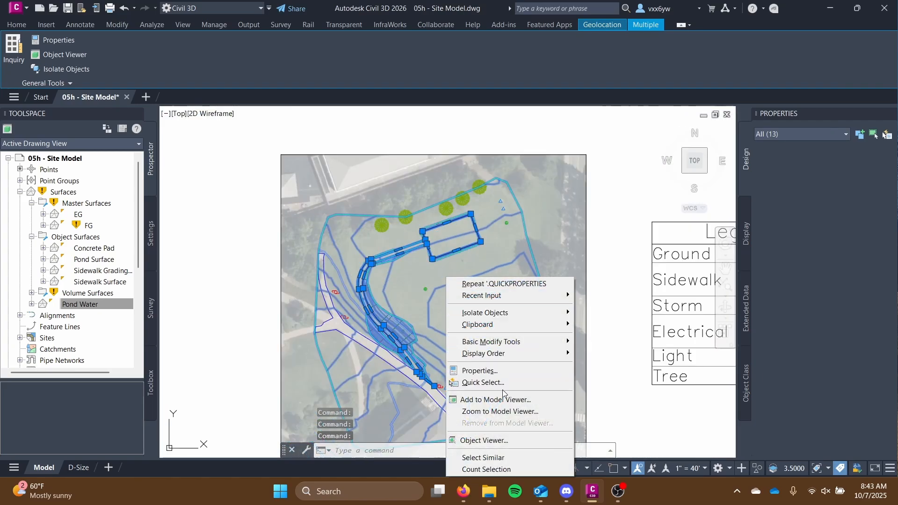
{"action": "left_click", "coordinate": [502, 440]}
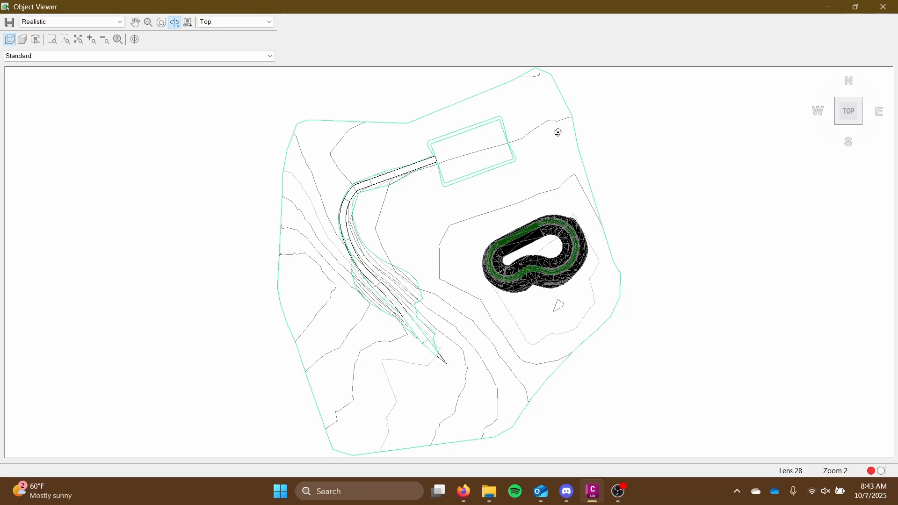
{"action": "left_click", "coordinate": [863, 126]}
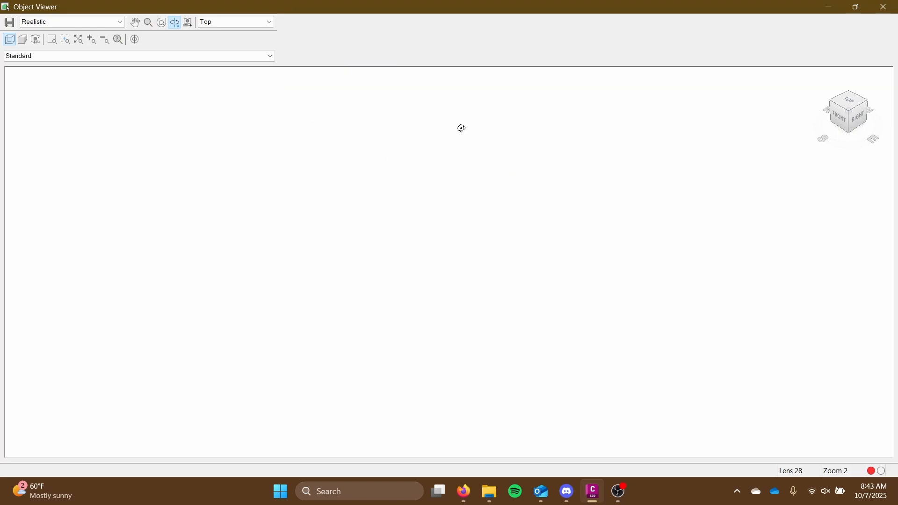
- Examine the materials around the end of the sidewalk and the concrete pad up close in 3D
{"action": "middle_click_drag", "start_coordinate": [480, 117], "coordinate": [451, 262]}
{"action": "scroll", "coordinate": [446, 261], "scroll_direction": "up", "scroll_amount": 10}
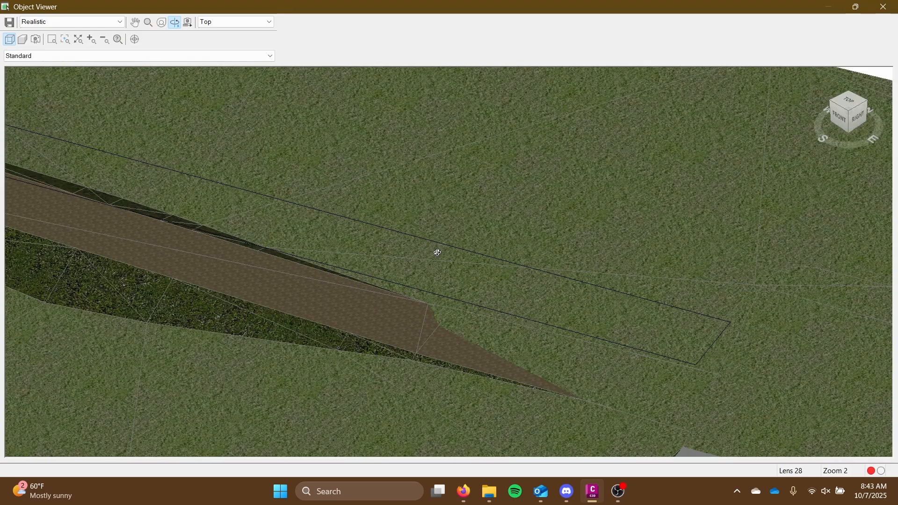
{"action": "left_click_drag", "start_coordinate": [449, 266], "coordinate": [437, 242]}
{"action": "scroll", "coordinate": [632, 323], "scroll_direction": "up", "scroll_amount": 2}
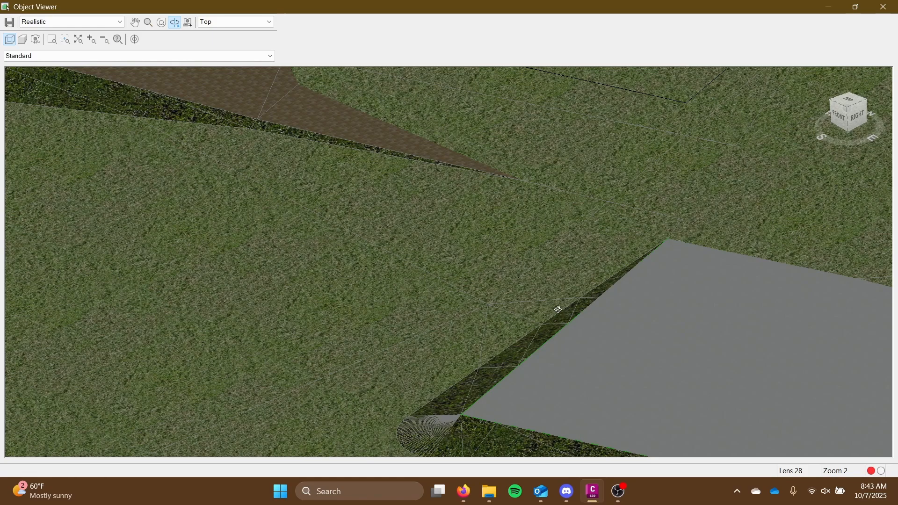
{"action": "scroll", "coordinate": [558, 309], "scroll_direction": "down", "scroll_amount": 8}
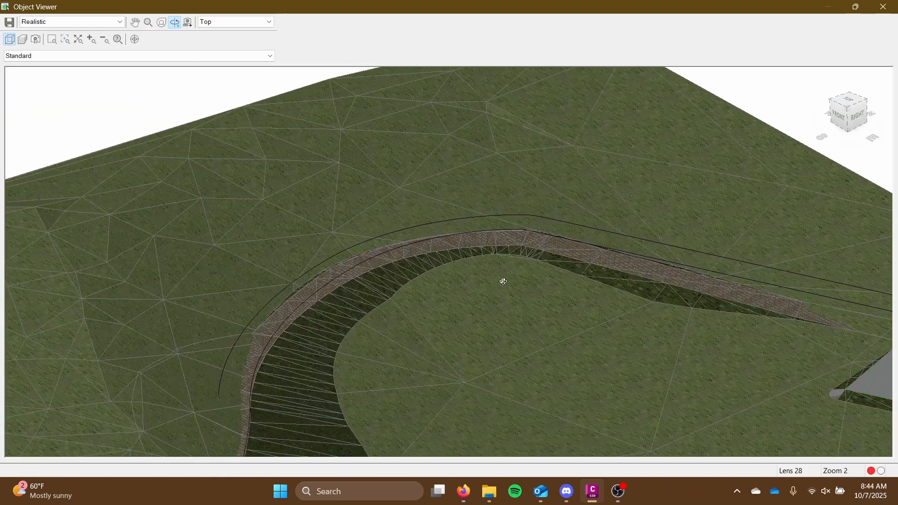
- Inspect the curved sidewalk, its grading slopes and the pond within the ground surface in 3D
{"action": "scroll", "coordinate": [525, 231], "scroll_direction": "up", "scroll_amount": 3}
{"action": "scroll", "coordinate": [455, 178], "scroll_direction": "down", "scroll_amount": 4}
{"action": "scroll", "coordinate": [464, 200], "scroll_direction": "up", "scroll_amount": 6}
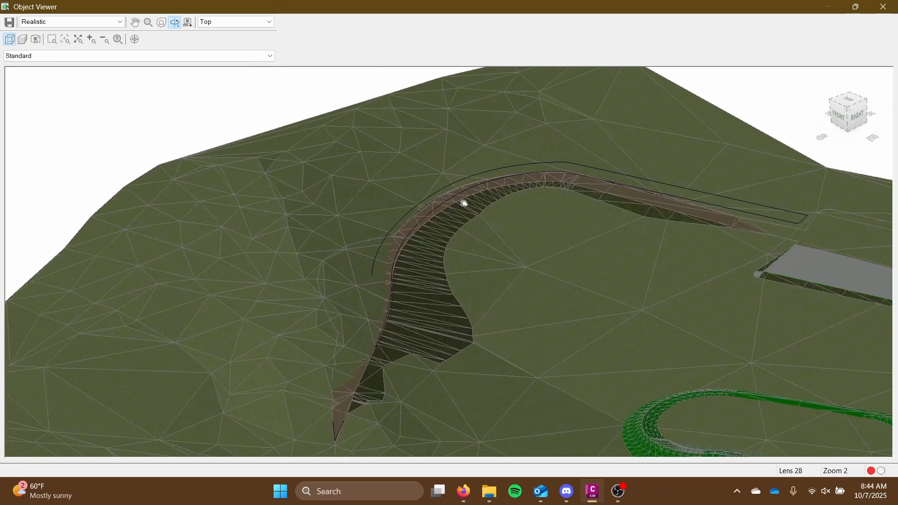
{"action": "scroll", "coordinate": [327, 252], "scroll_direction": "down", "scroll_amount": 4}
{"action": "scroll", "coordinate": [409, 240], "scroll_direction": "up", "scroll_amount": 5}
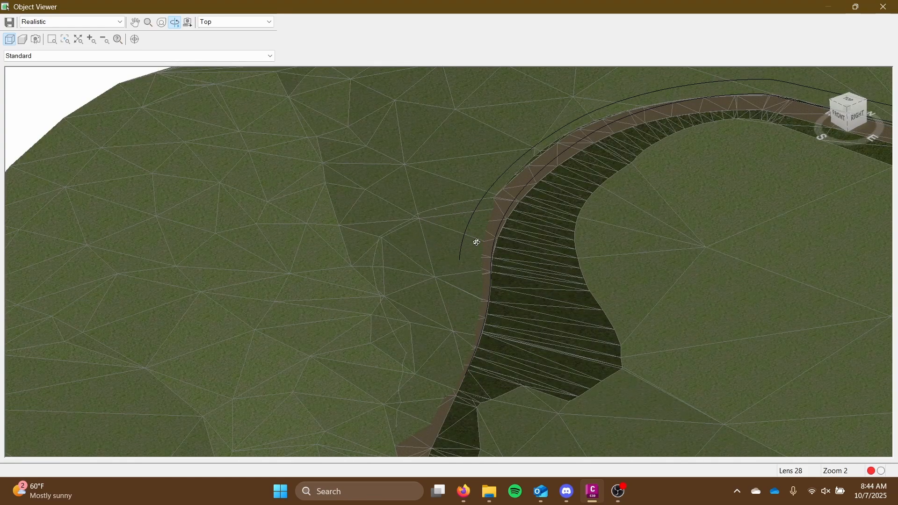
{"action": "scroll", "coordinate": [514, 309], "scroll_direction": "down", "scroll_amount": 4}
{"action": "scroll", "coordinate": [427, 299], "scroll_direction": "up", "scroll_amount": 5}
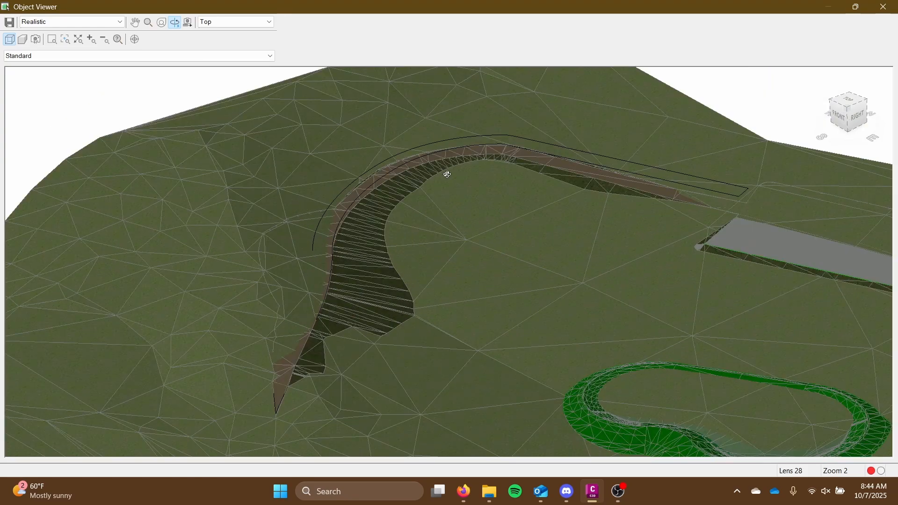
{"action": "scroll", "coordinate": [695, 208], "scroll_direction": "down", "scroll_amount": 3}
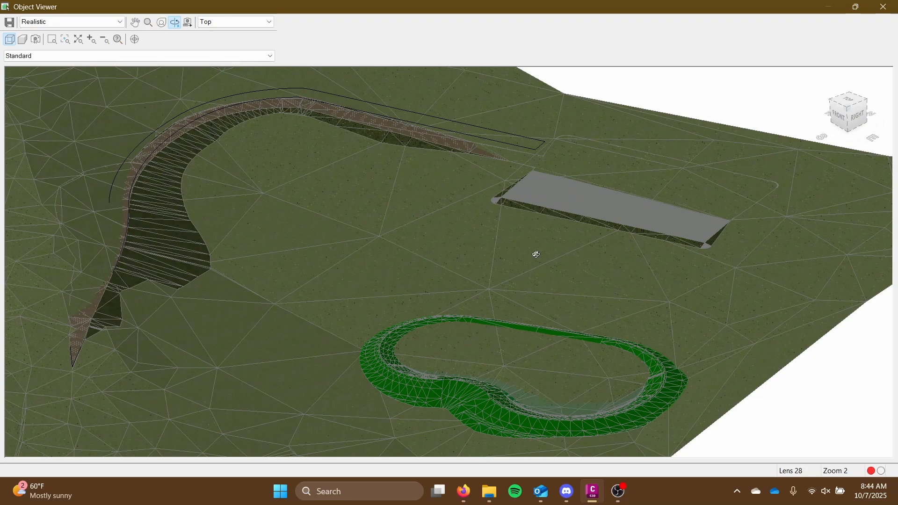
{"action": "middle_click_drag", "start_coordinate": [332, 296], "coordinate": [455, 262]}
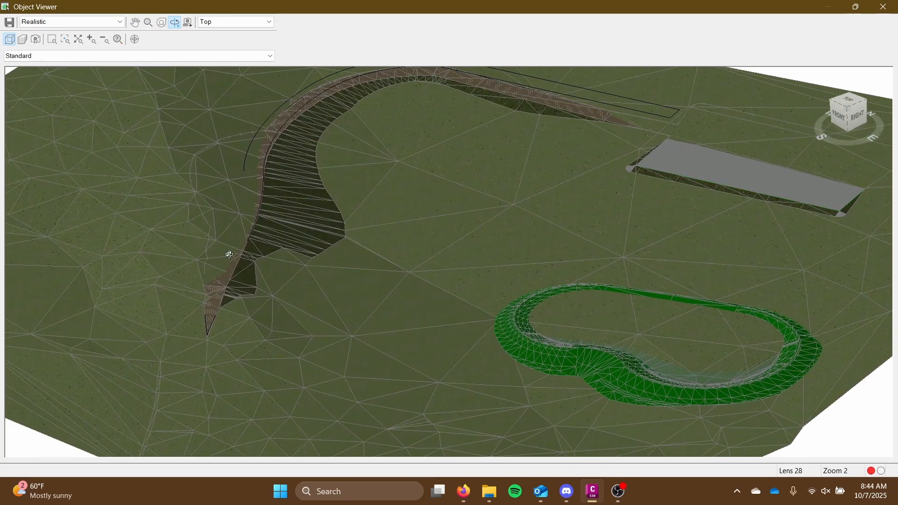
{"action": "scroll", "coordinate": [538, 296], "scroll_direction": "up", "scroll_amount": 3}
{"action": "middle_click_drag", "start_coordinate": [607, 317], "coordinate": [461, 283]}
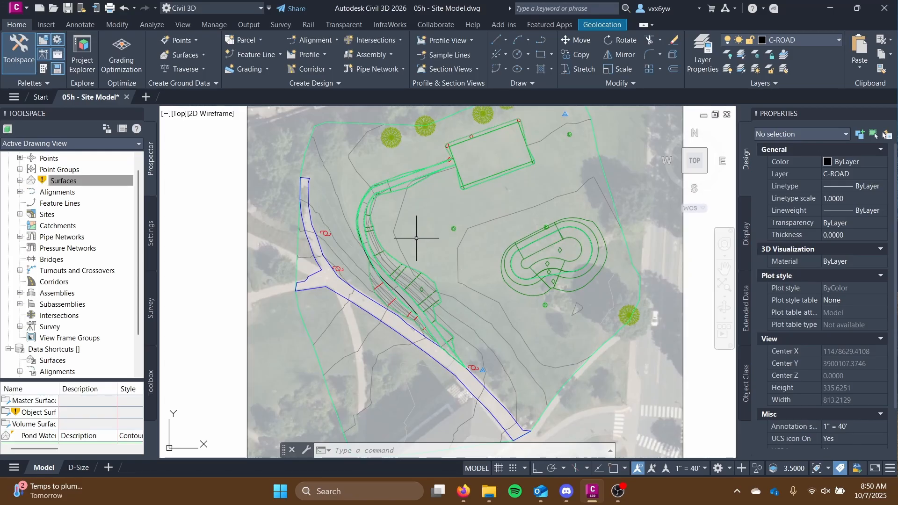
{"action": "left_click", "coordinate": [20, 181]}
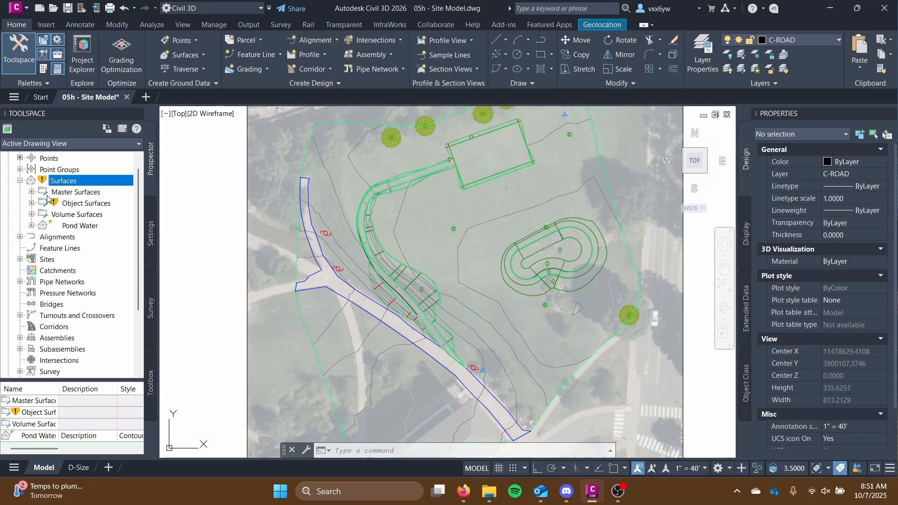
{"action": "left_click", "coordinate": [19, 181]}
{"action": "middle_click_drag", "start_coordinate": [397, 226], "coordinate": [371, 253]}
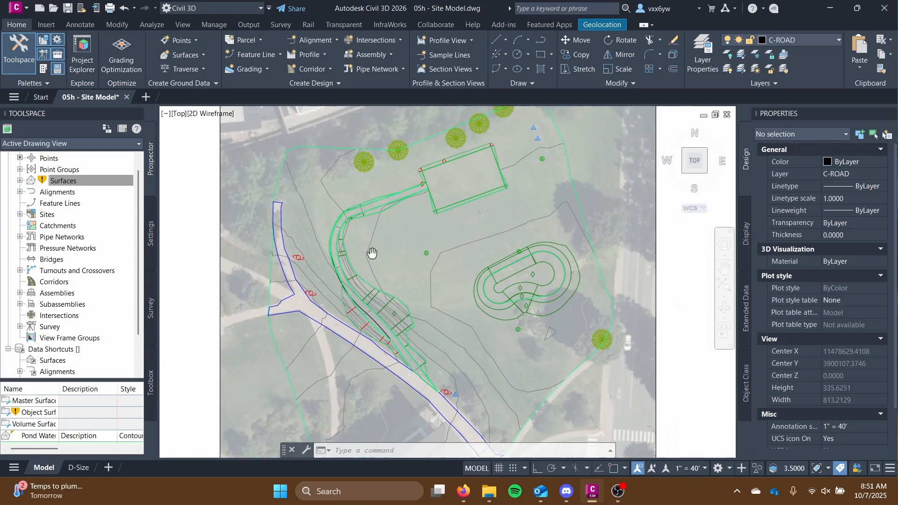
{"action": "scroll", "coordinate": [420, 175], "scroll_direction": "up", "scroll_amount": 3}
{"action": "scroll", "coordinate": [485, 211], "scroll_direction": "down", "scroll_amount": 3}
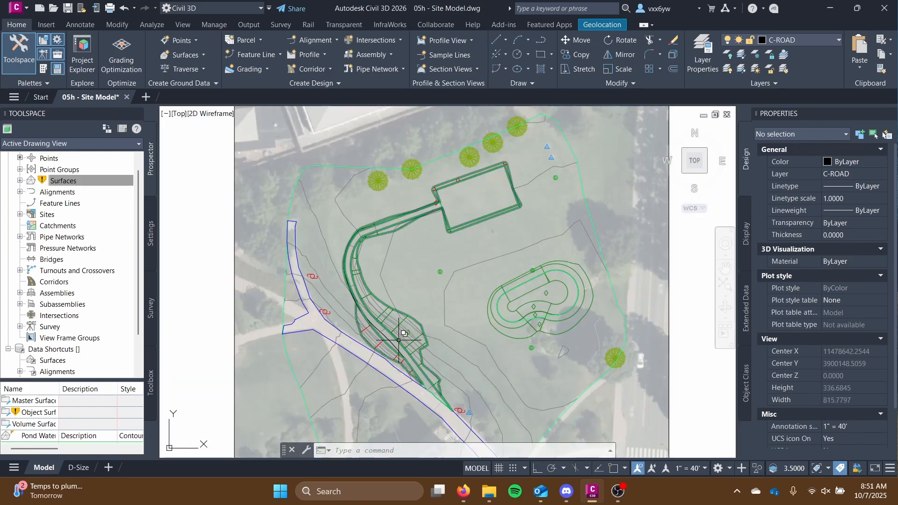
{"action": "middle_click_drag", "start_coordinate": [429, 357], "coordinate": [443, 267]}
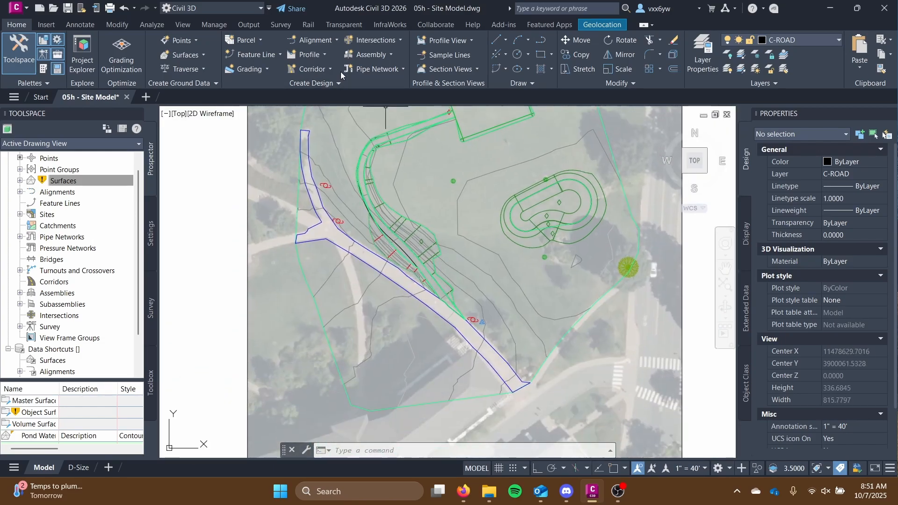
{"action": "left_click", "coordinate": [315, 38]}
{"action": "left_click", "coordinate": [337, 55]}
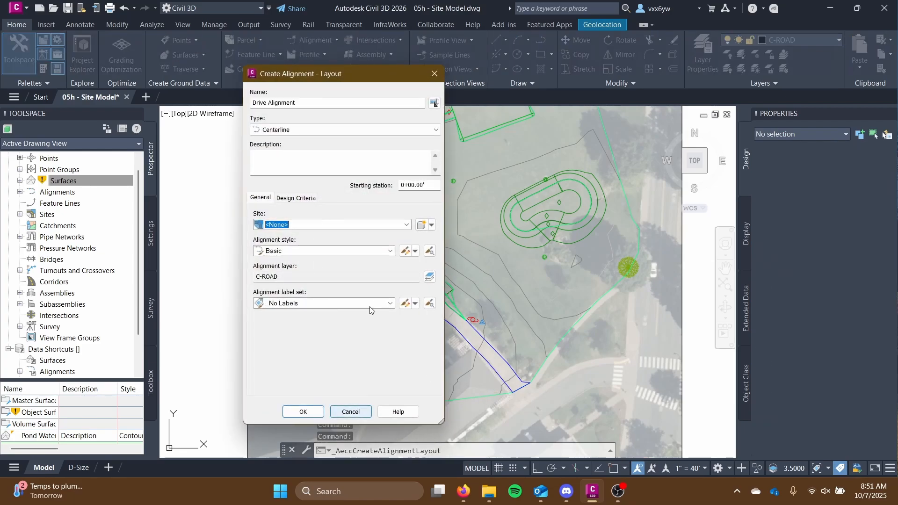
{"action": "left_click", "coordinate": [311, 104]}
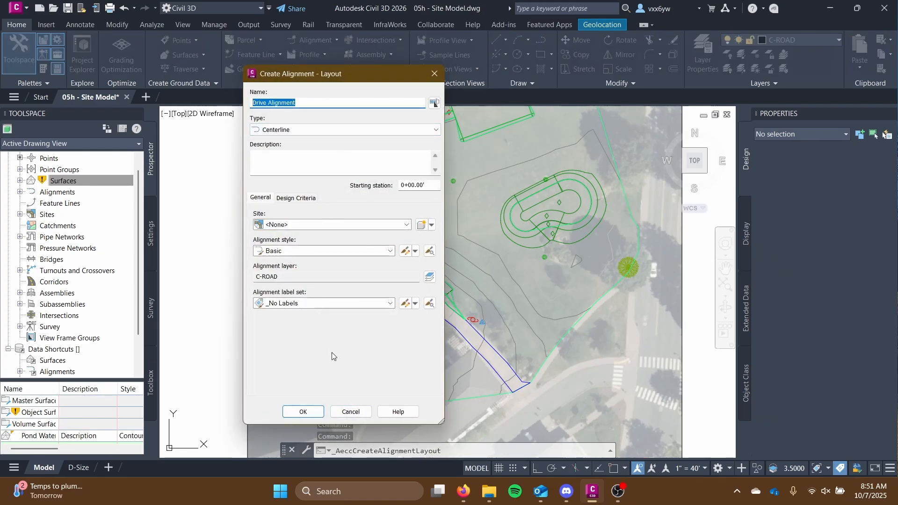
{"action": "left_click", "coordinate": [336, 412]}
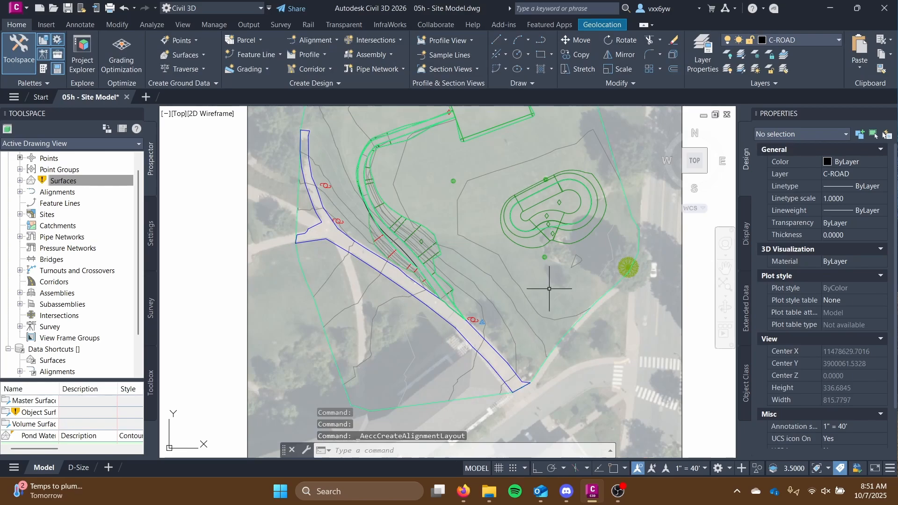
{"action": "scroll", "coordinate": [496, 283], "scroll_direction": "up", "scroll_amount": 3}
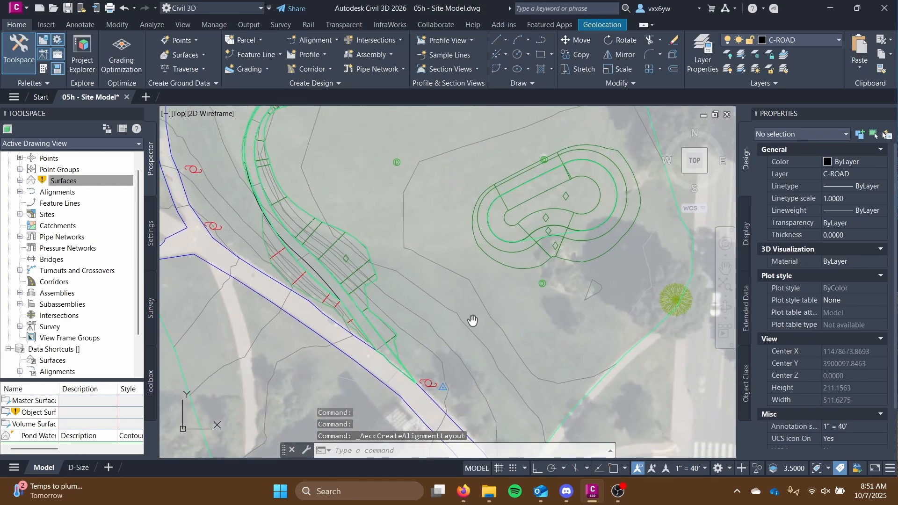
{"action": "middle_click_drag", "start_coordinate": [472, 319], "coordinate": [472, 319]}
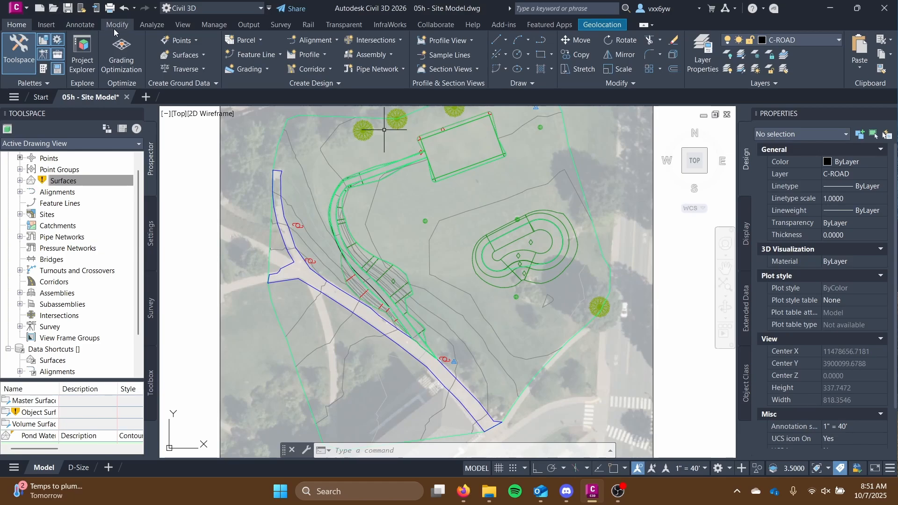
{"action": "left_click", "coordinate": [152, 25]}
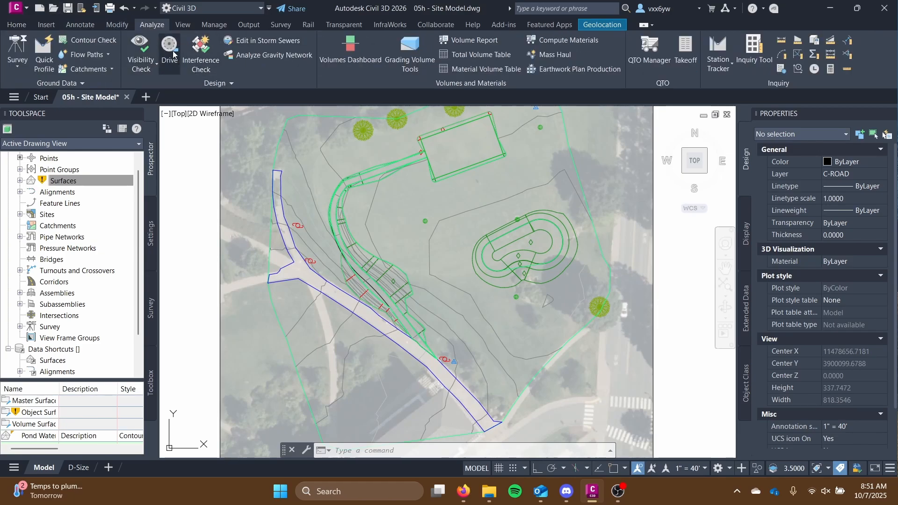
{"action": "left_click", "coordinate": [17, 24]}
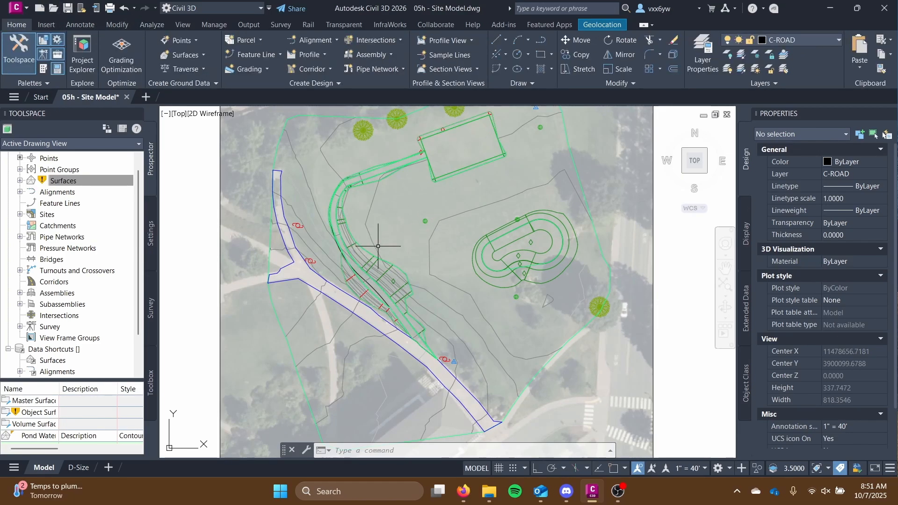